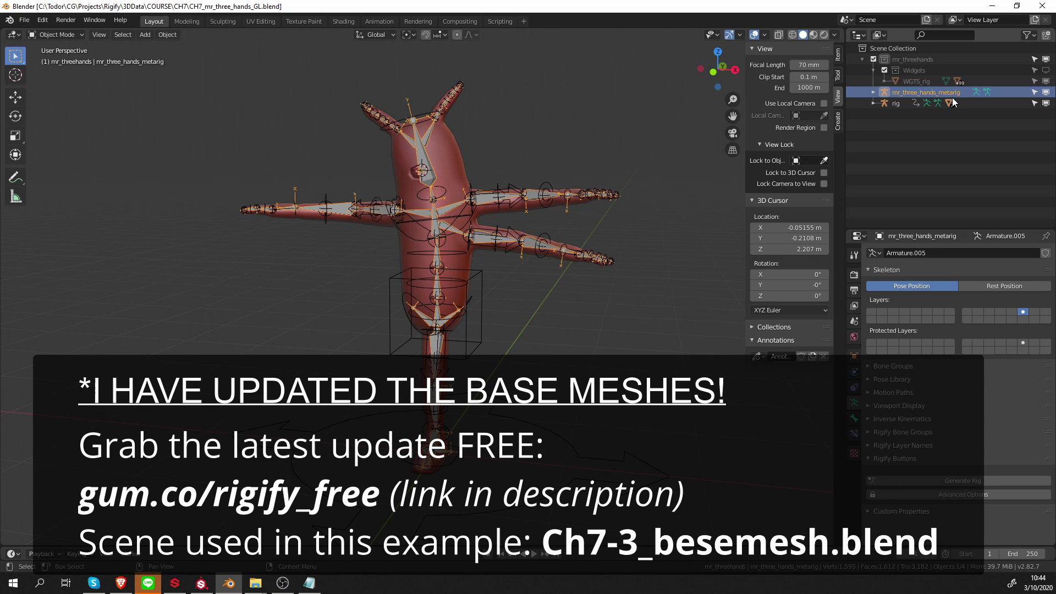
# Hide mr_three_hands_metarig, select the generated rig and switch it into Pose Mode.
pyautogui.click(1046, 92)
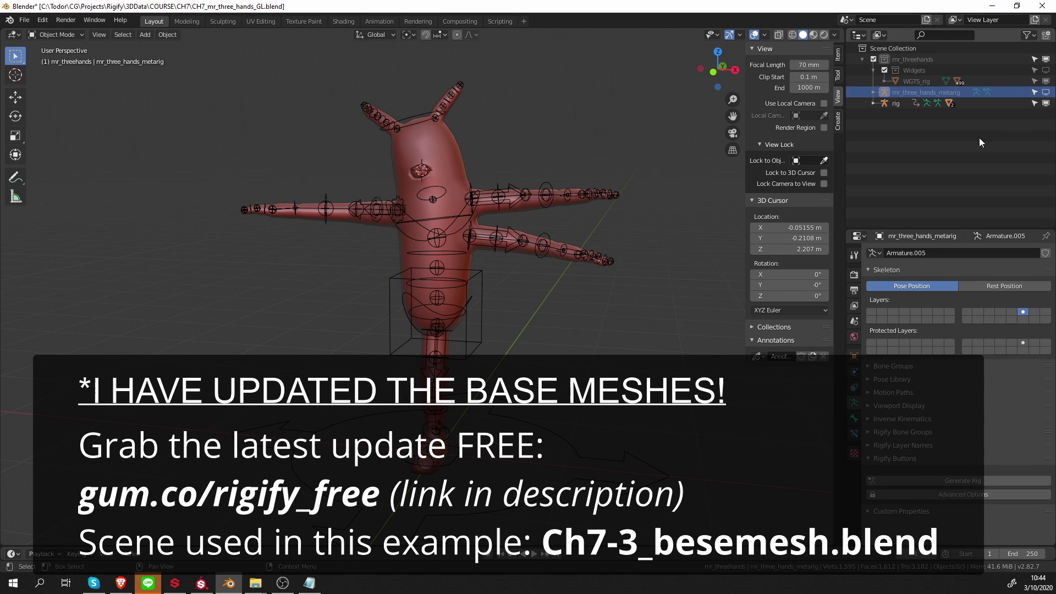
pyautogui.moveTo(610, 236); pyautogui.dragTo(569, 216, button='middle')
pyautogui.click(572, 243)
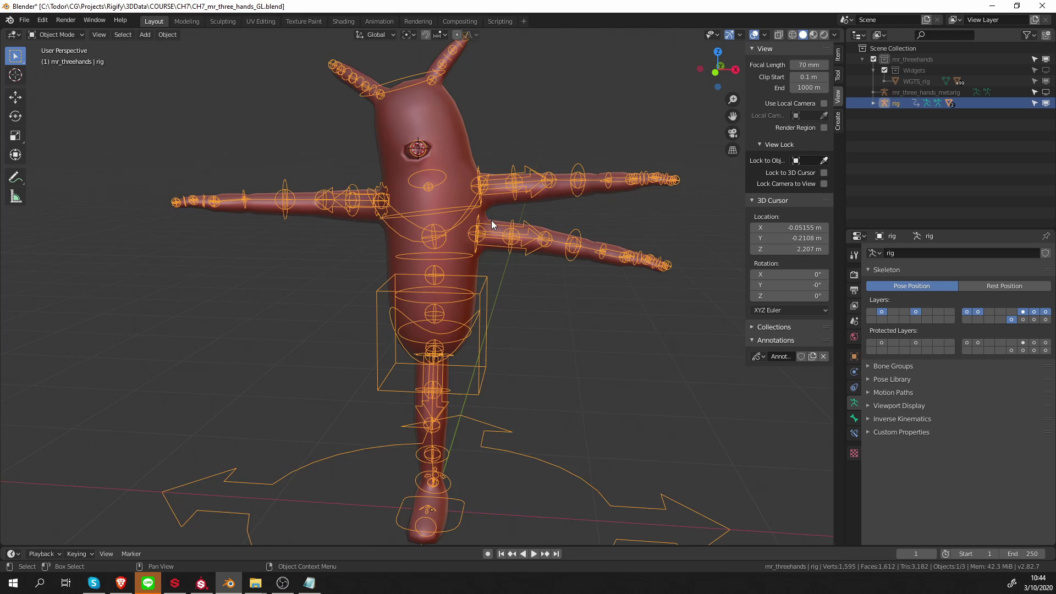
pyautogui.scroll(3, 495, 220)
pyautogui.hotkey('ctrl', 'Tab')
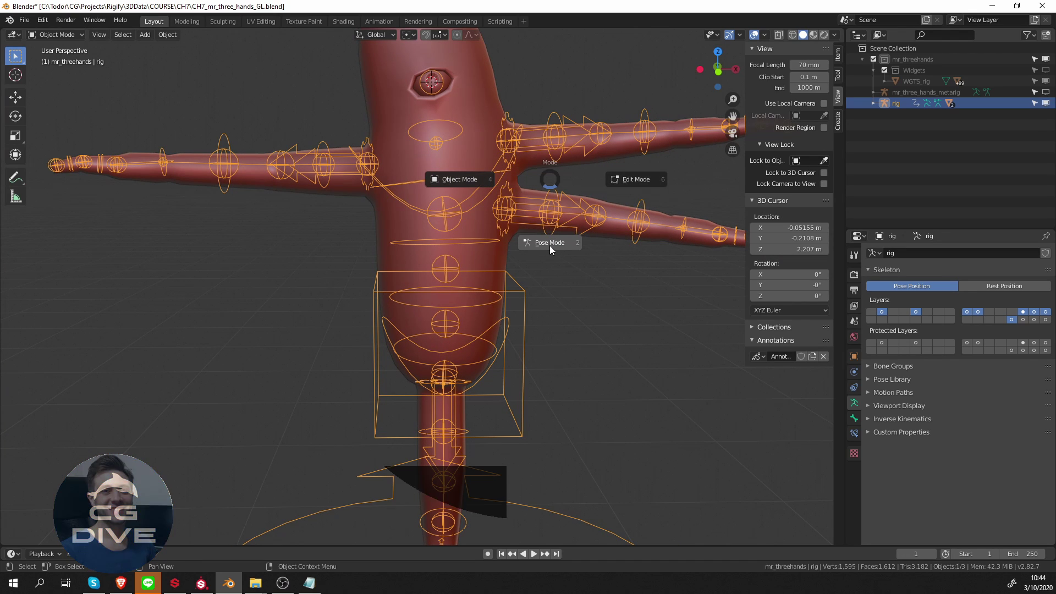
pyautogui.click(549, 245)
# Select and inspect the torso control, then deselect it and view the whole rig.
pyautogui.moveTo(585, 274); pyautogui.dragTo(630, 292, button='middle')
pyautogui.click(837, 54)
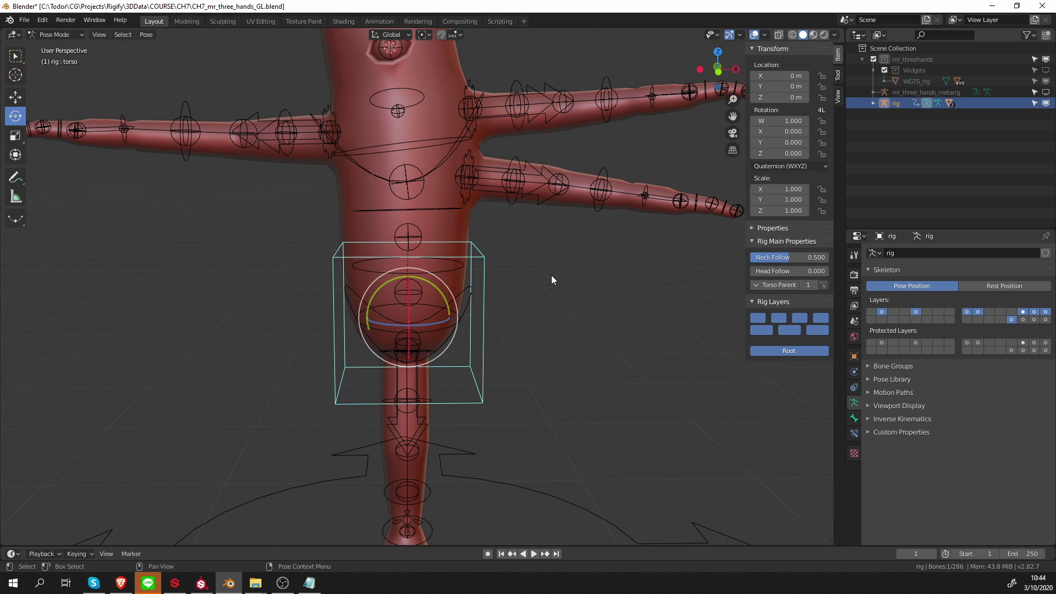
pyautogui.click(502, 276)
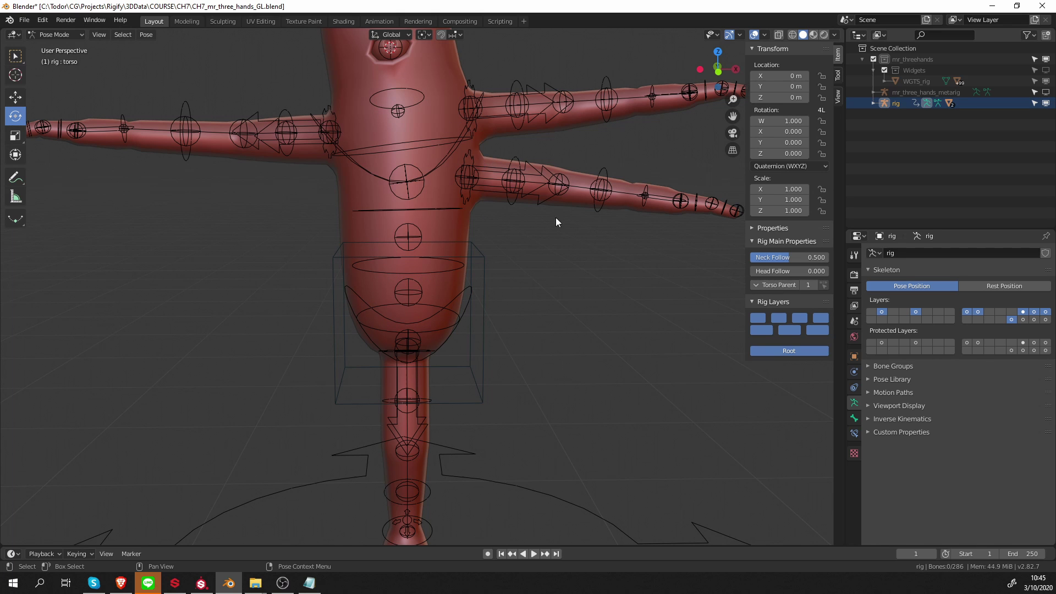
pyautogui.moveTo(556, 222); pyautogui.dragTo(696, 266, button='middle')
# Return to Object Mode, unhide the metarig and turn off its bone Axes display.
pyautogui.hotkey('ctrl', 'Tab')
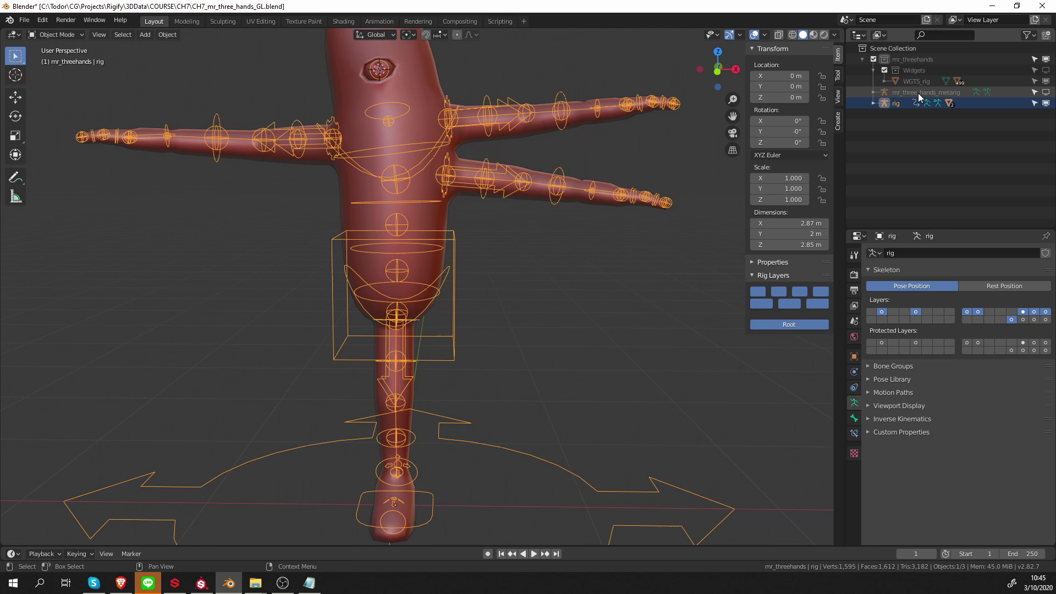
pyautogui.click(918, 93)
pyautogui.hotkey('alt', 'h')
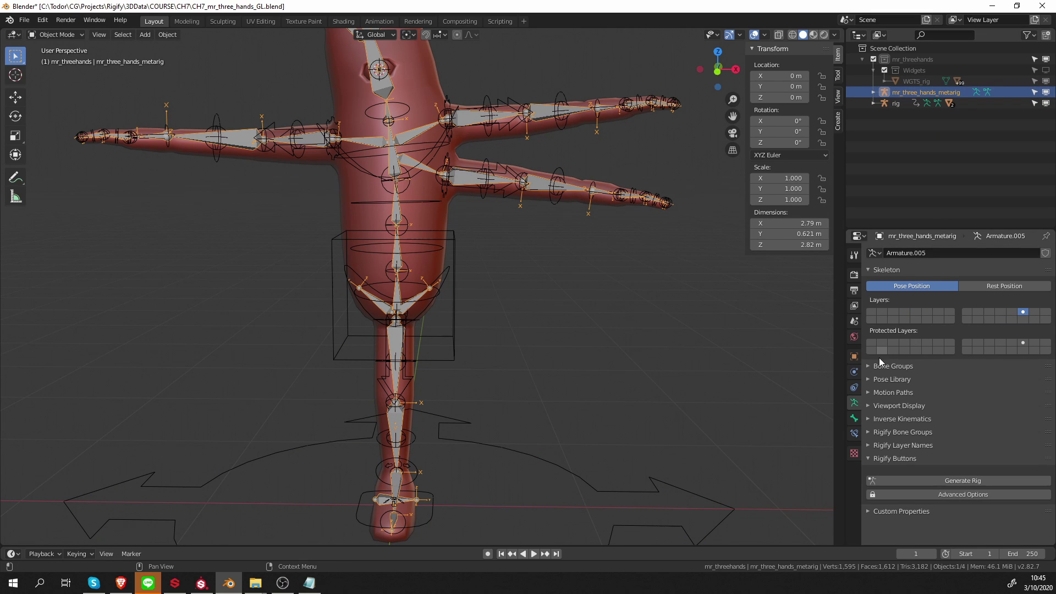
pyautogui.click(902, 407)
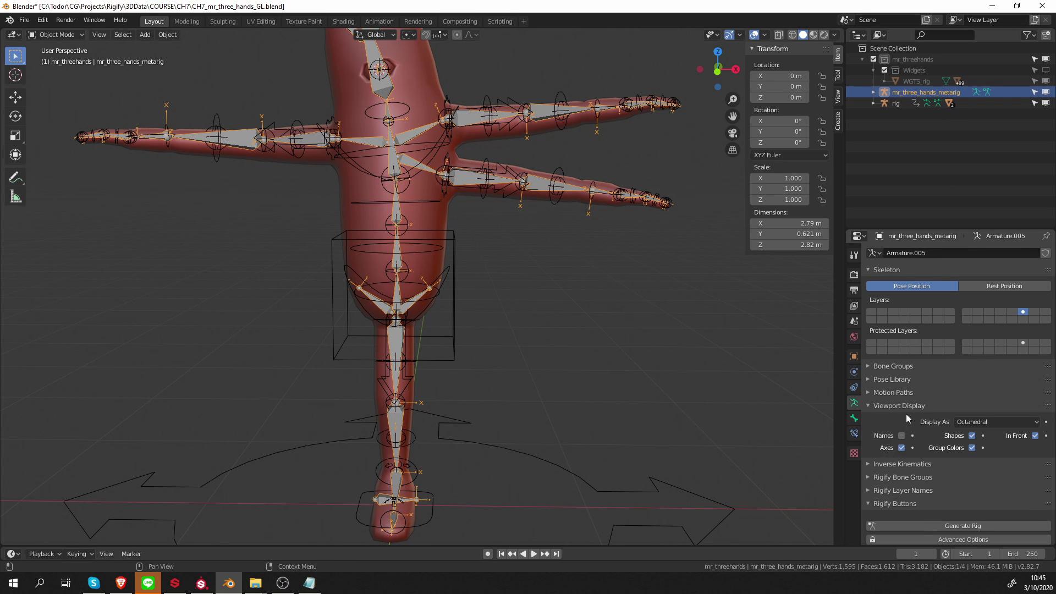
pyautogui.click(901, 448)
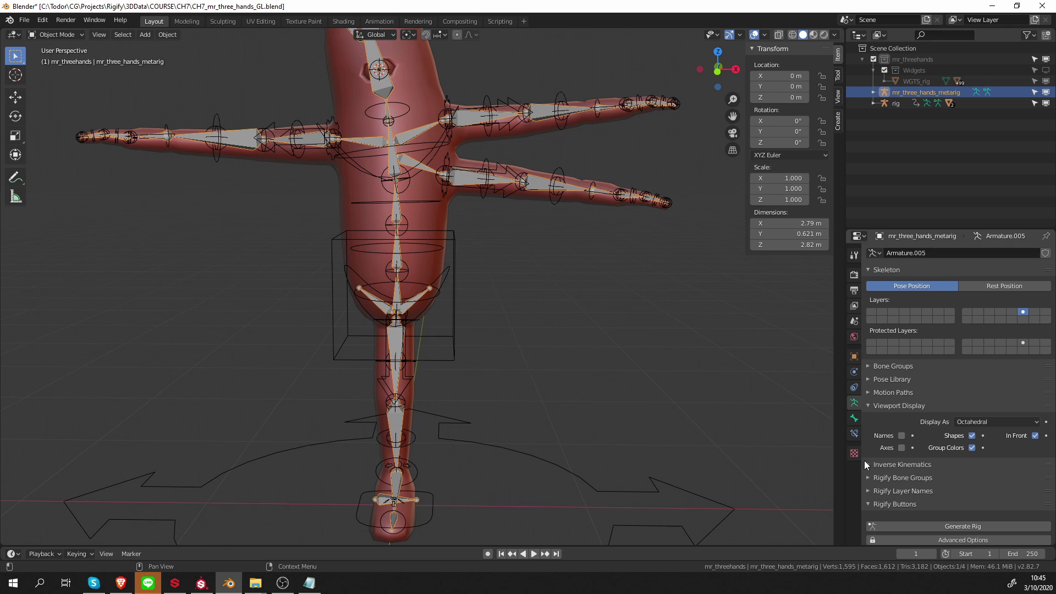
pyautogui.scroll(-2, 673, 410)
pyautogui.click(896, 406)
# Add the standard Rigify bone groups and the Rigify layer names to the metarig.
pyautogui.click(912, 431)
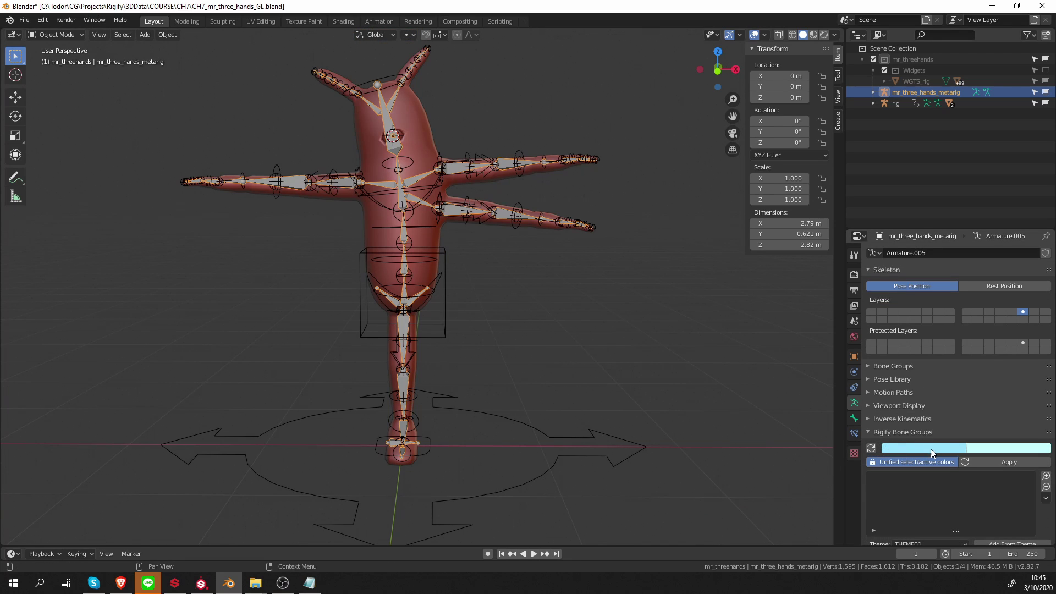
pyautogui.scroll(-2, 929, 439)
pyautogui.scroll(-2, 927, 440)
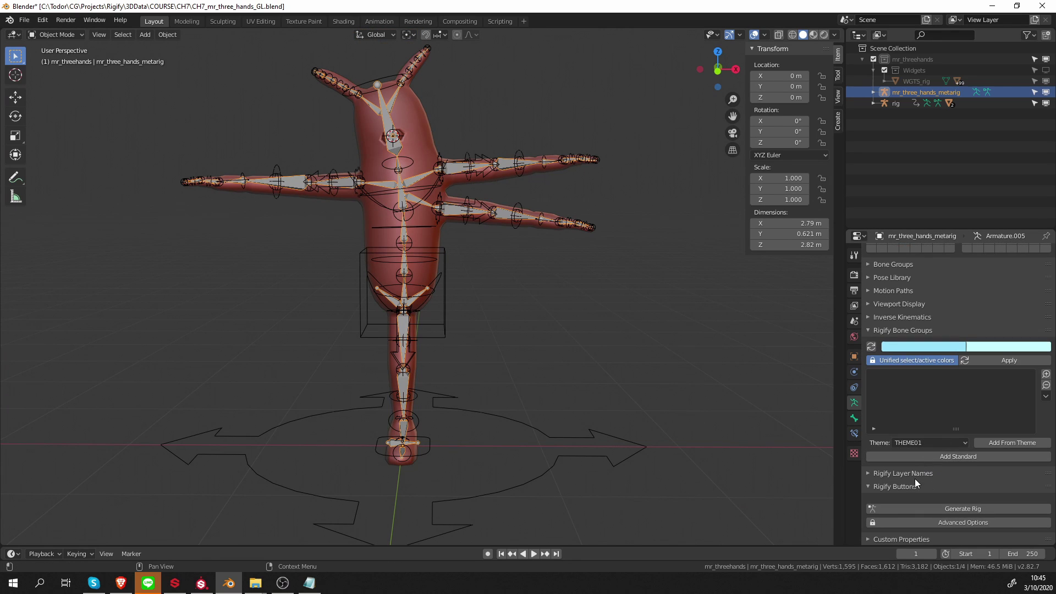
pyautogui.click(917, 477)
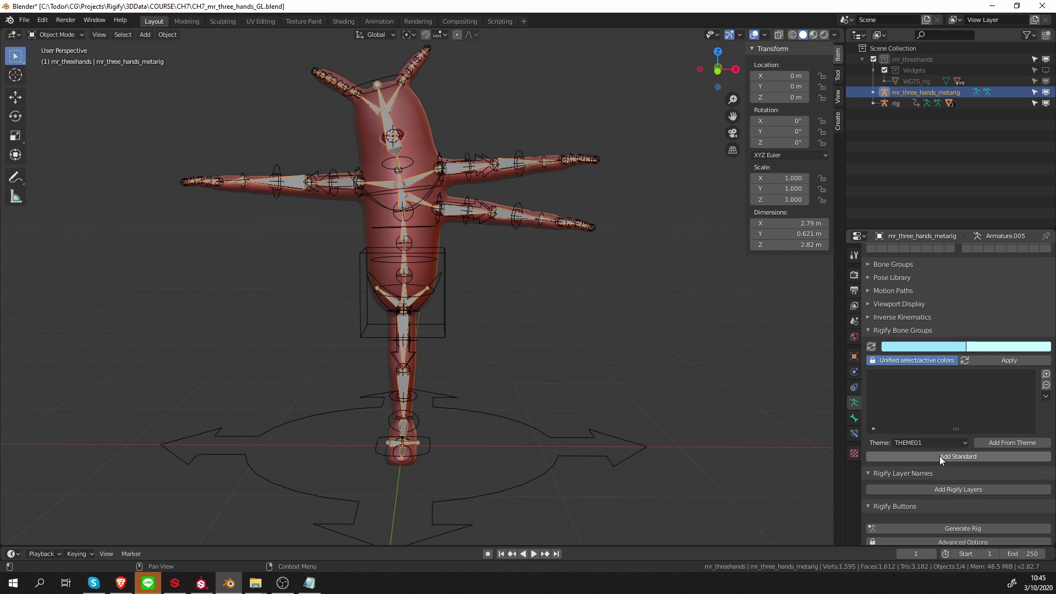
pyautogui.click(964, 457)
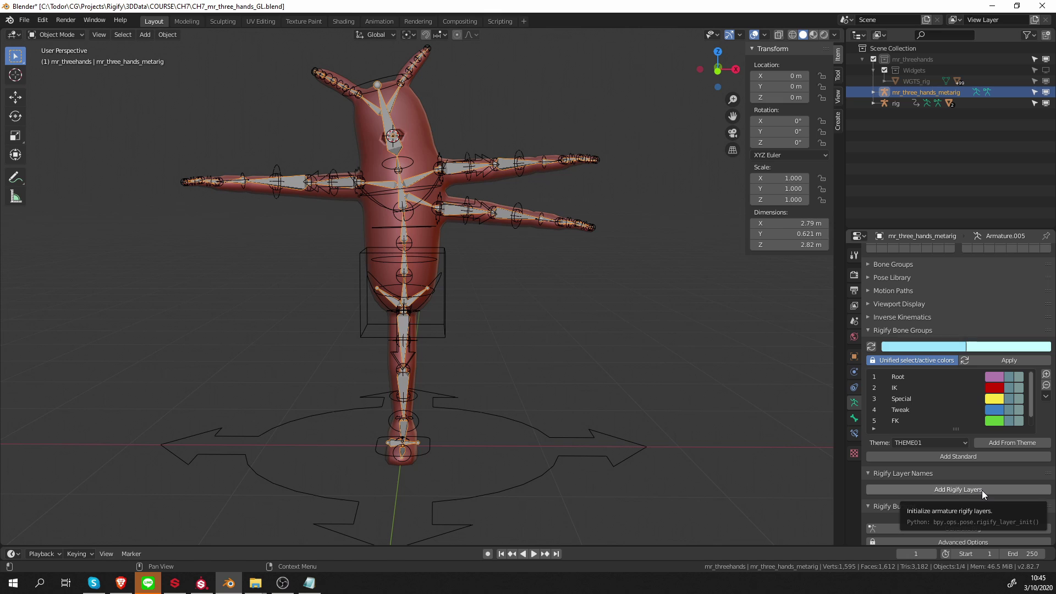
pyautogui.click(985, 489)
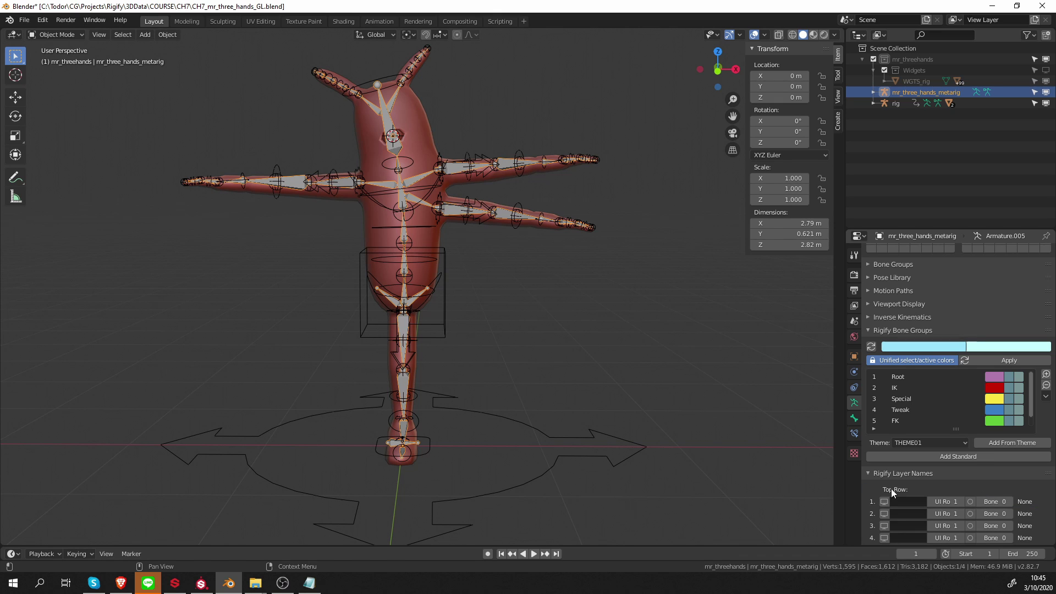
# Isolate the metarig in Local View and orbit, zoom and pan to inspect its skeleton.
pyautogui.keyDown('shift'); pyautogui.moveTo(561, 351); pyautogui.dragTo(467, 299, button='middle'); pyautogui.keyUp('shift')
pyautogui.press('KP_Divide')
pyautogui.scroll(5, 912, 345)
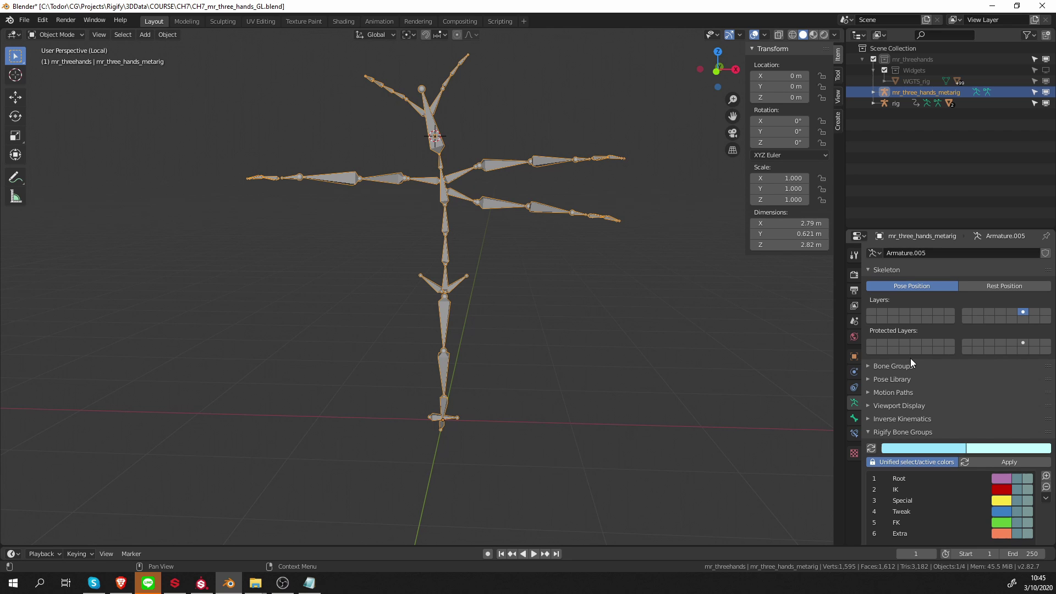
pyautogui.moveTo(748, 360); pyautogui.dragTo(490, 236, button='middle')
pyautogui.scroll(-3, 451, 321)
pyautogui.scroll(2, 456, 245)
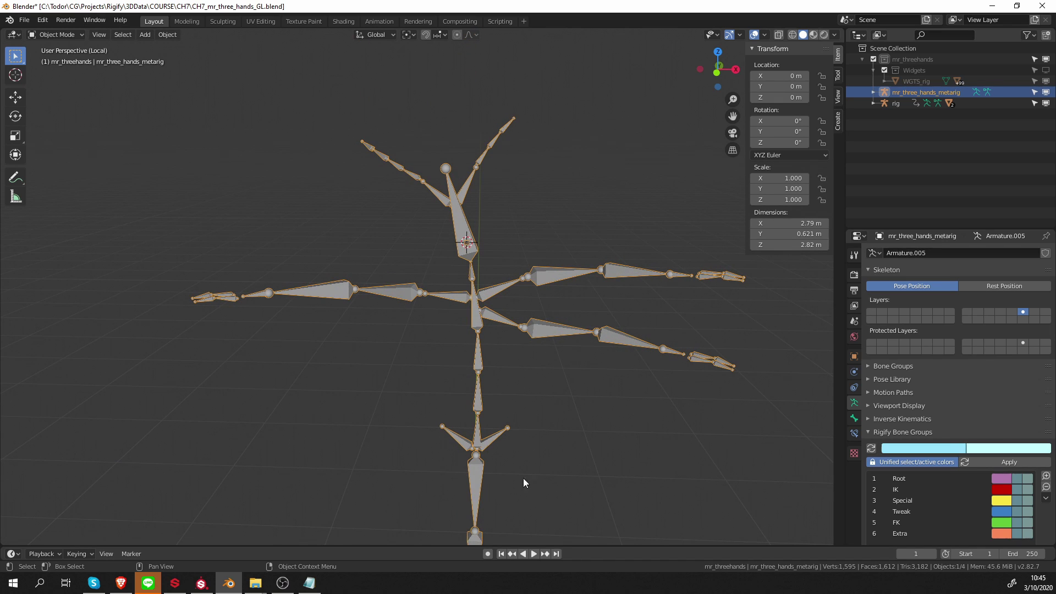
pyautogui.moveTo(523, 477); pyautogui.dragTo(425, 160, button='middle')
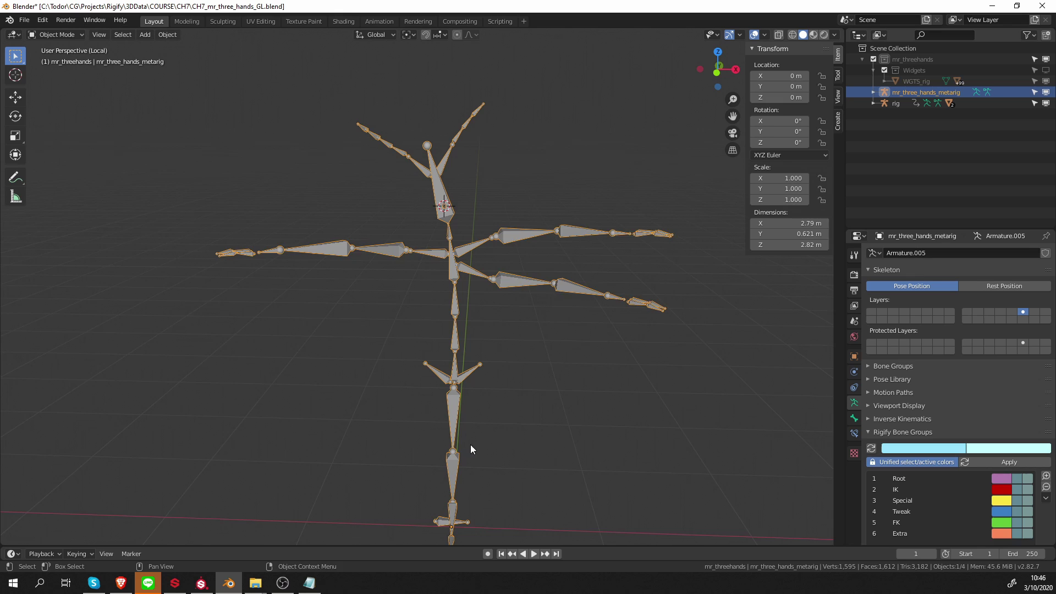
pyautogui.keyDown('shift'); pyautogui.moveTo(471, 446); pyautogui.dragTo(455, 341, button='middle'); pyautogui.keyUp('shift')
pyautogui.scroll(4, 426, 89)
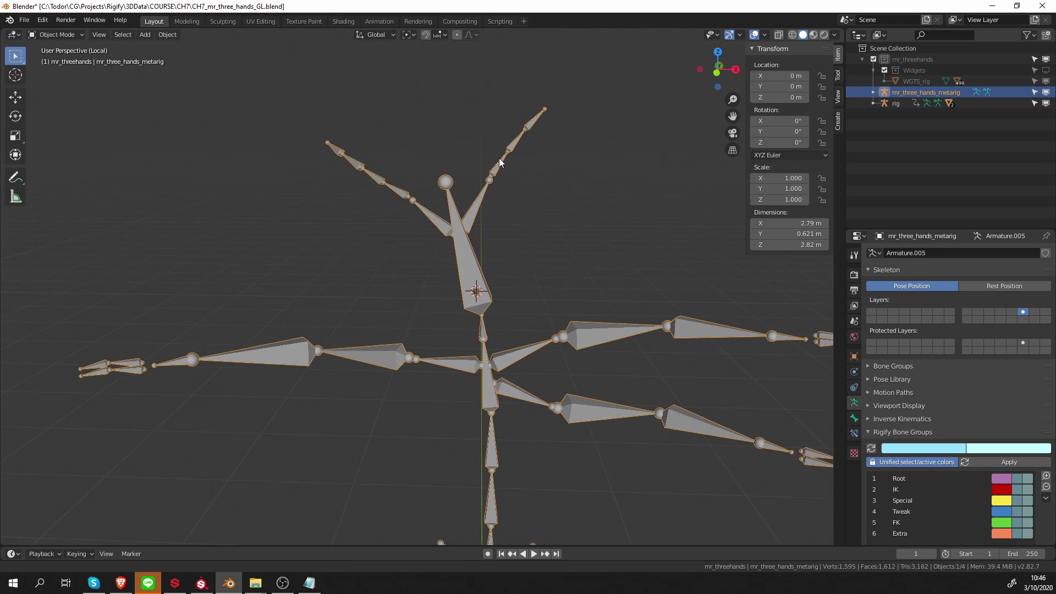
# In Edit Mode, select both head tentacle chains and move them to bone layer 1.
pyautogui.hotkey('ctrl', 'Tab')
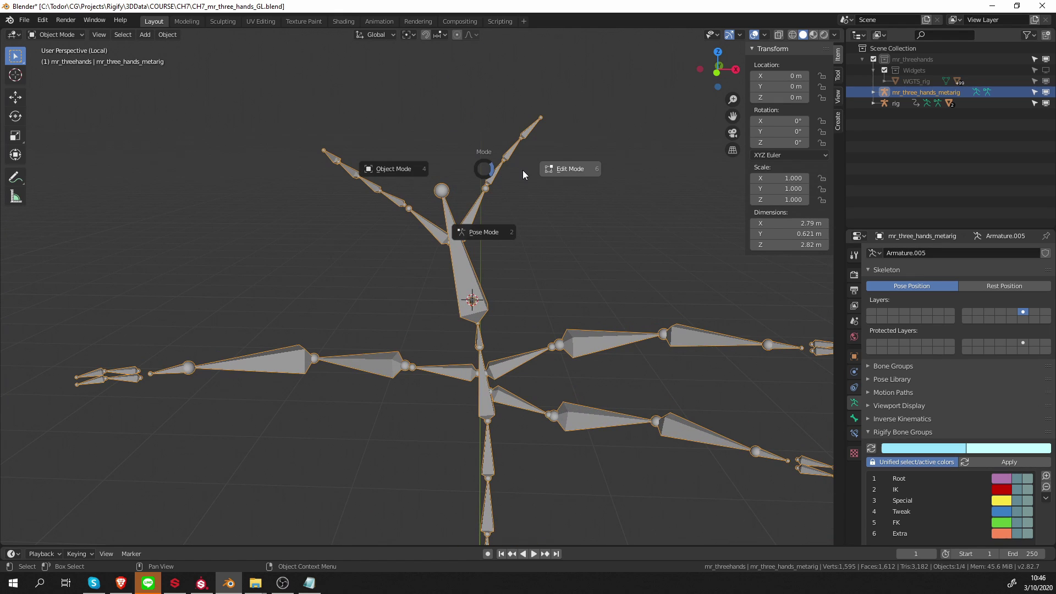
pyautogui.click(560, 170)
pyautogui.click(488, 176)
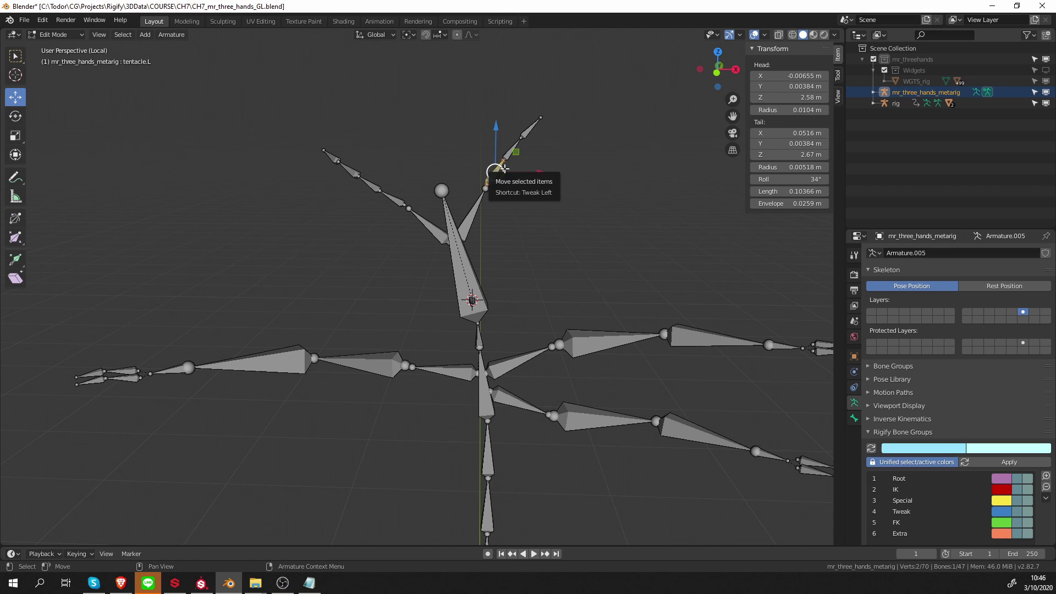
pyautogui.press('l')
pyautogui.press('l')
pyautogui.moveTo(386, 194); pyautogui.dragTo(418, 209, button='middle')
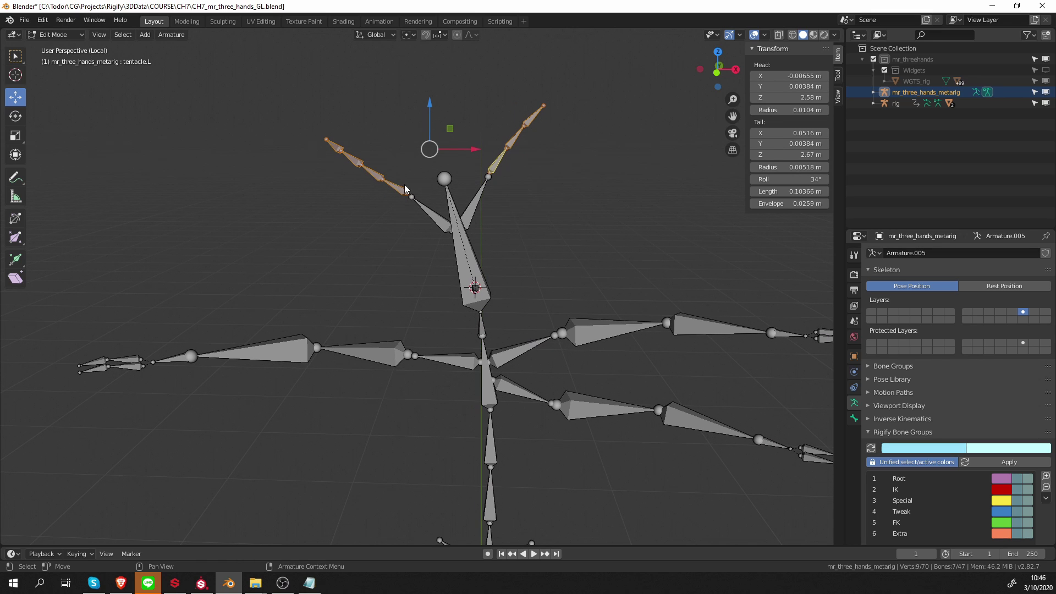
pyautogui.press('m')
pyautogui.click(410, 210)
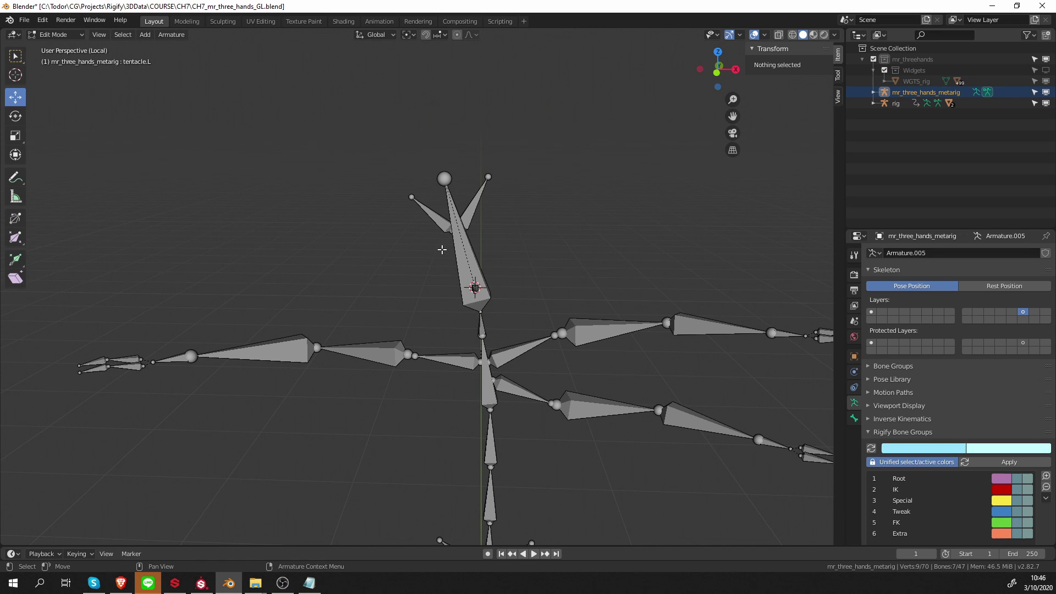
# Select the skull, skull.001 and horn bones and move them to bone layer 2.
pyautogui.moveTo(418, 162); pyautogui.dragTo(508, 330)
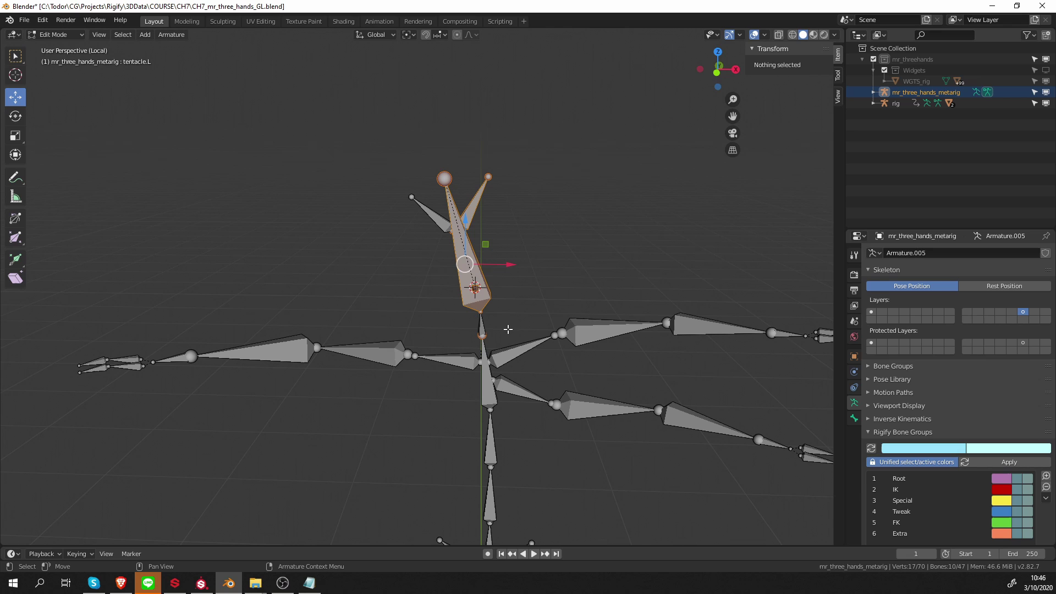
pyautogui.moveTo(520, 310); pyautogui.dragTo(520, 317, button='middle')
pyautogui.click(482, 329)
pyautogui.keyDown('shift'); pyautogui.click(434, 223); pyautogui.keyUp('shift')
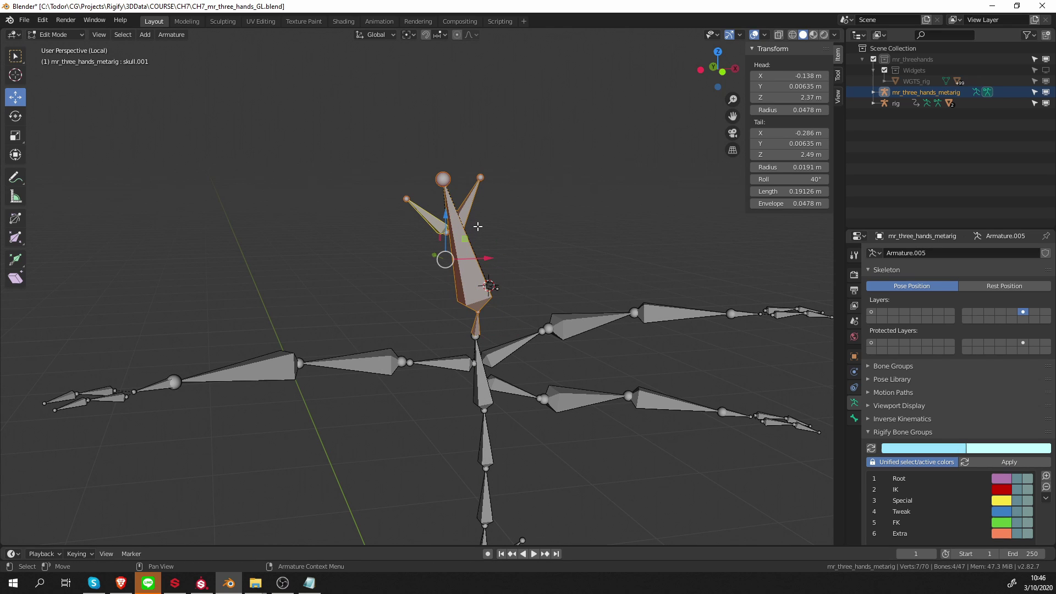
pyautogui.press('m')
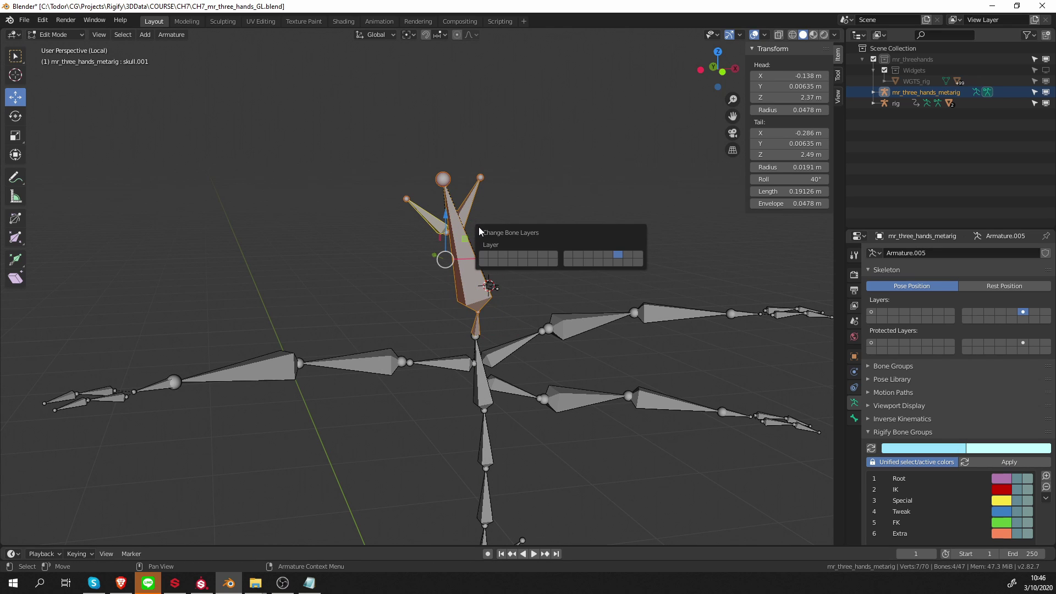
pyautogui.click(502, 254)
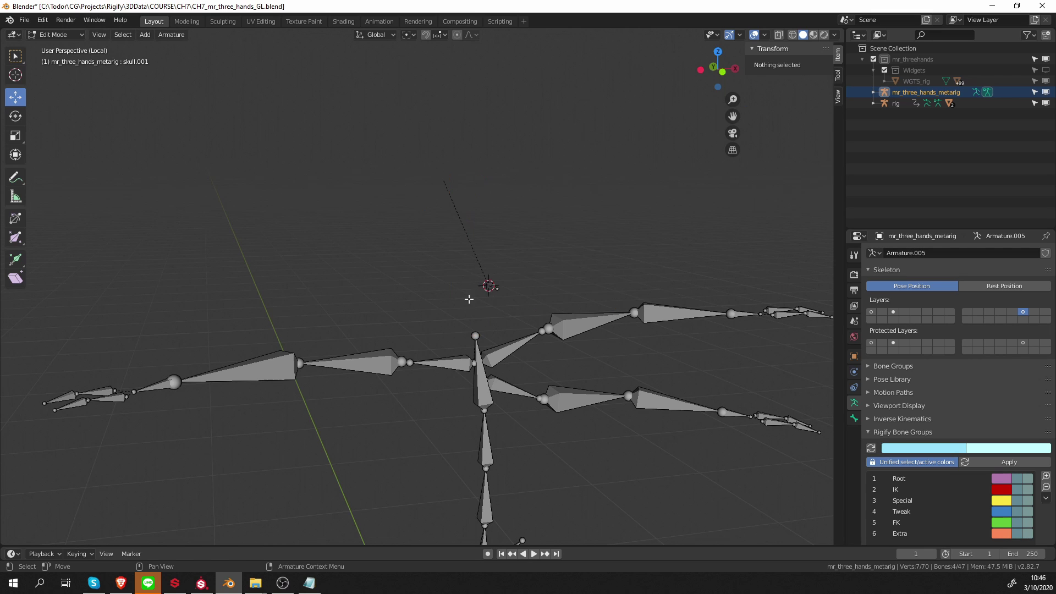
pyautogui.click(894, 311)
pyautogui.hotkey('ctrl', 'Tab')
pyautogui.click(466, 300)
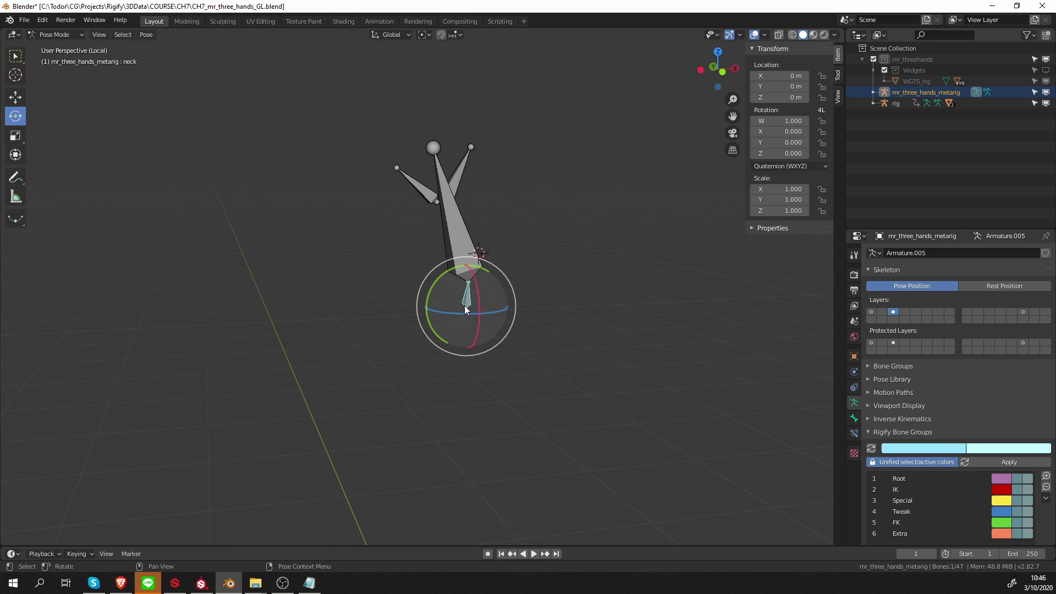
pyautogui.click(854, 418)
pyautogui.scroll(-3, 934, 385)
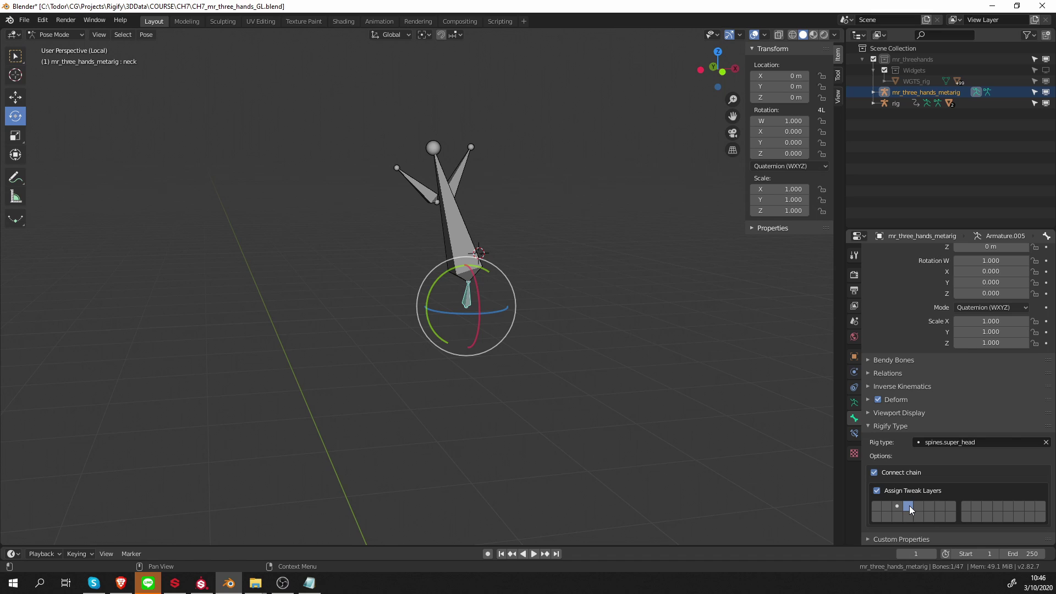
pyautogui.click(854, 403)
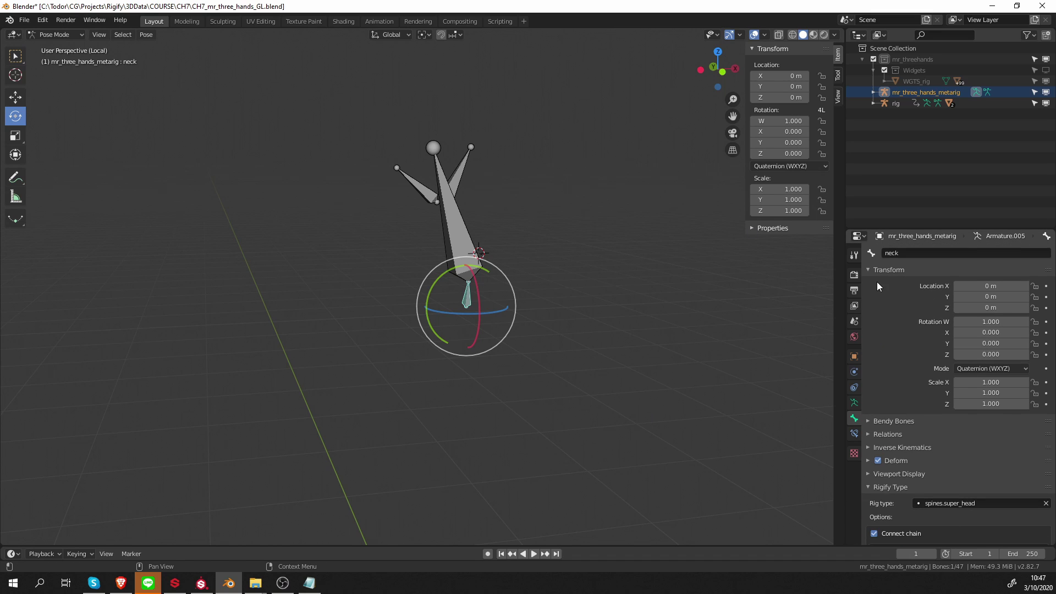
pyautogui.keyDown('shift'); pyautogui.click(871, 311); pyautogui.keyUp('shift')
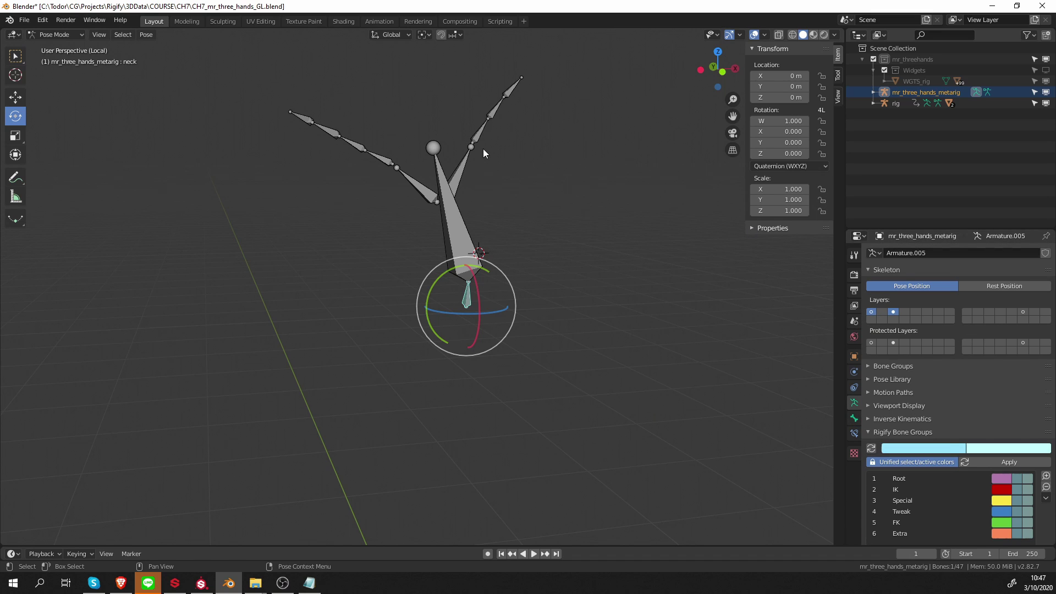
pyautogui.click(481, 135)
pyautogui.click(854, 418)
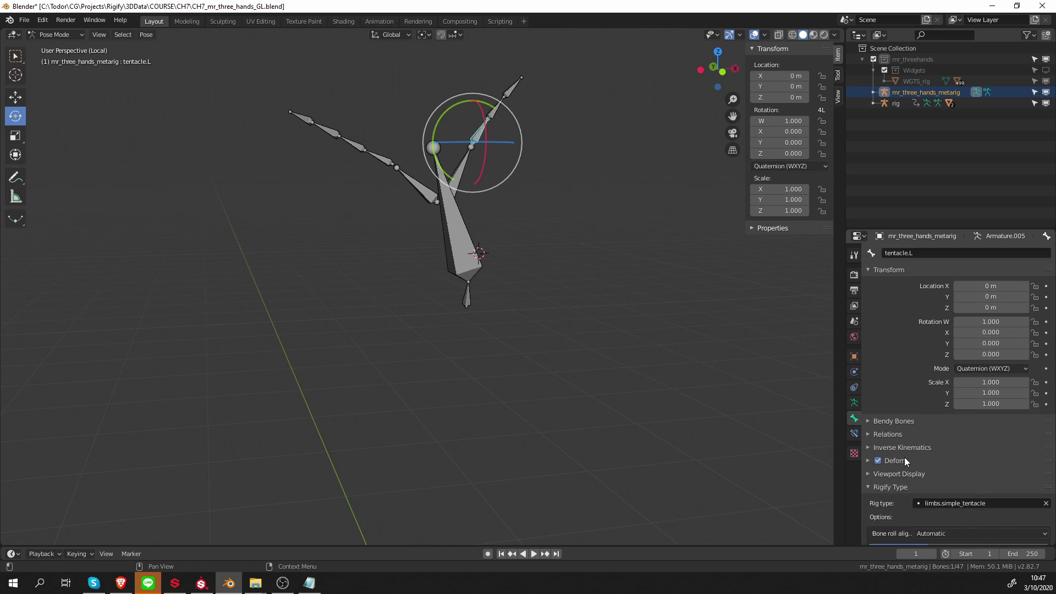
pyautogui.scroll(-3, 897, 484)
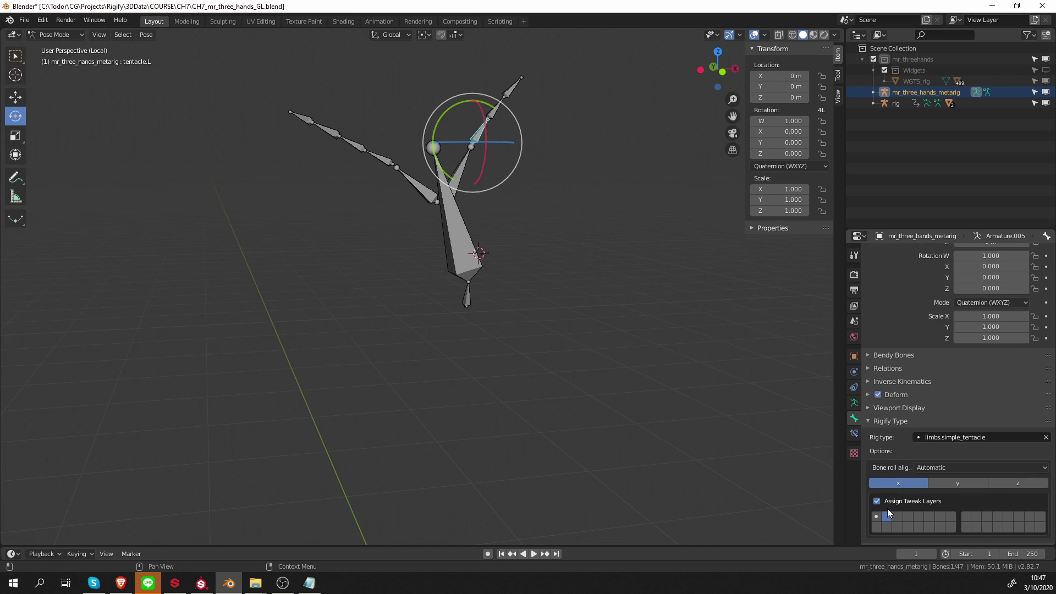
pyautogui.click(375, 159)
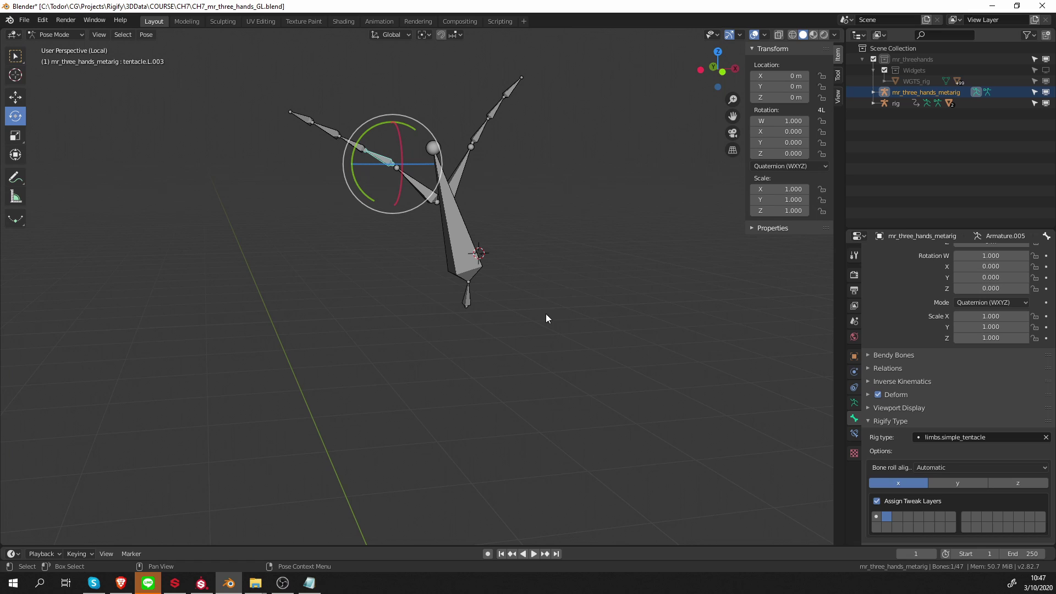
pyautogui.scroll(3, 916, 337)
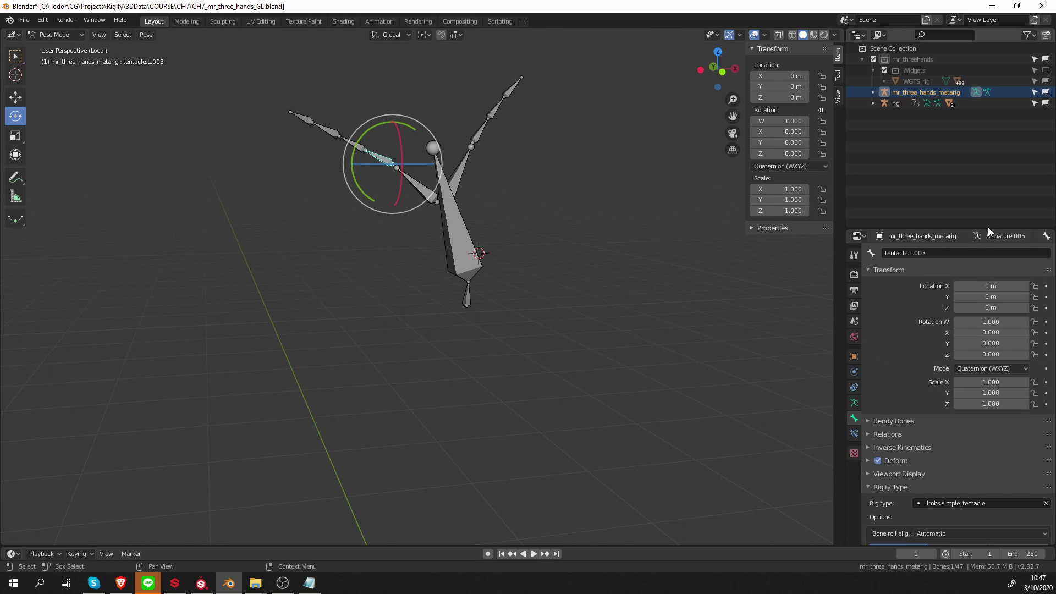
# Split the enlarged Properties area in two, the upper editor showing the armature's Skeleton layers.
pyautogui.moveTo(989, 228); pyautogui.dragTo(989, 97)
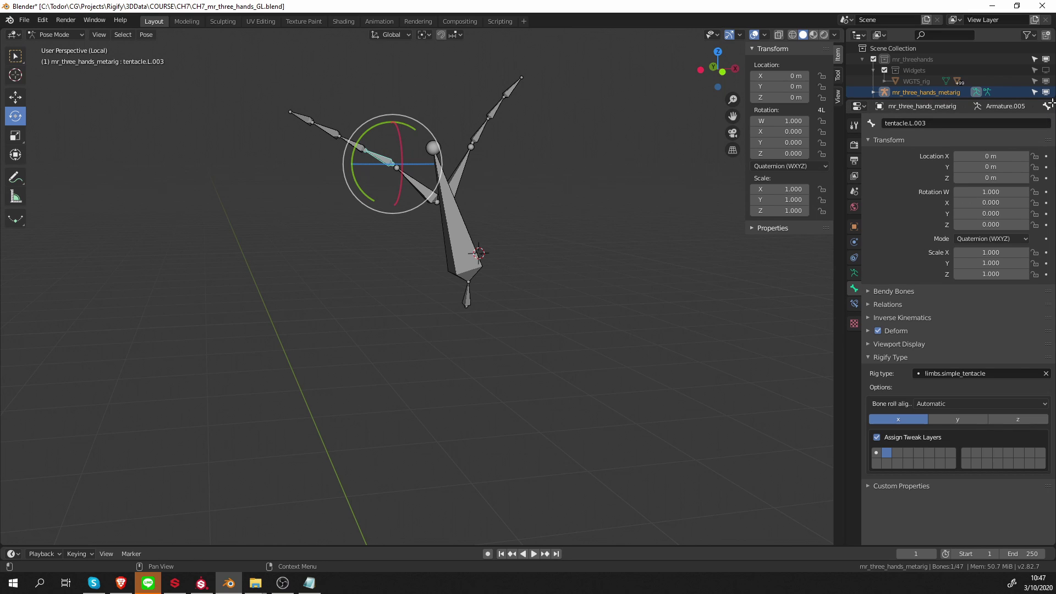
pyautogui.moveTo(1050, 103); pyautogui.dragTo(1052, 190)
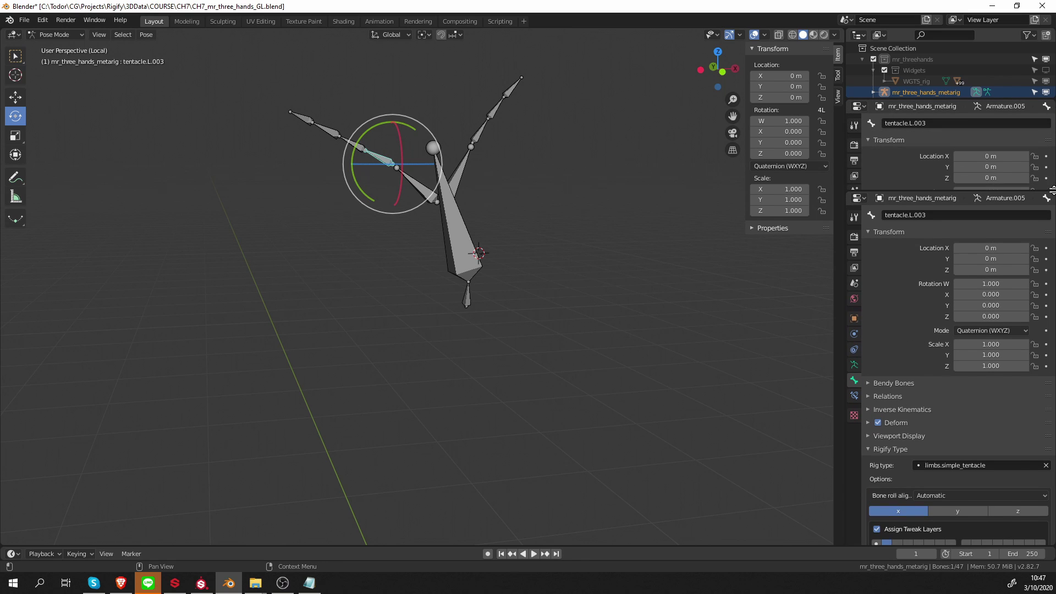
pyautogui.click(837, 96)
pyautogui.scroll(-5, 854, 160)
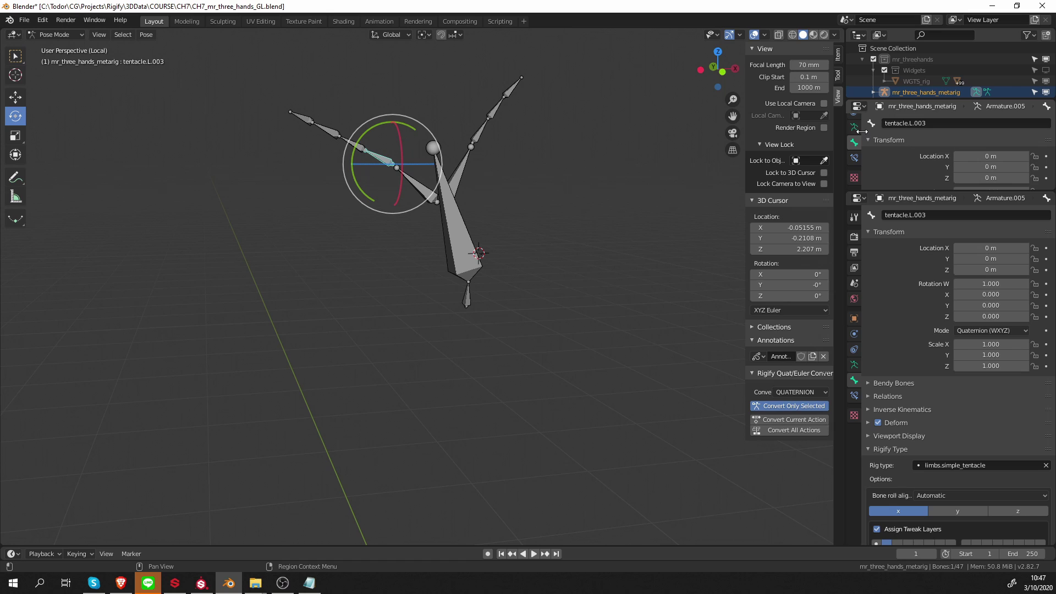
pyautogui.click(854, 126)
pyautogui.moveTo(917, 192); pyautogui.dragTo(934, 218)
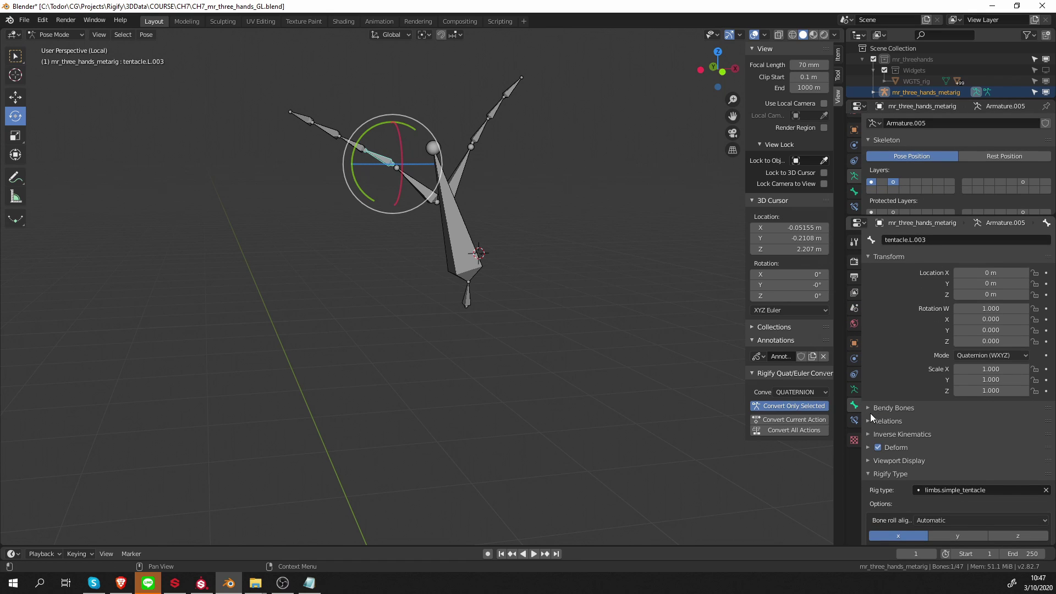
# Show the rest of the metarig's bones and select the spine chain.
pyautogui.click(1023, 182)
pyautogui.moveTo(511, 292); pyautogui.dragTo(526, 240, button='middle')
pyautogui.click(526, 240)
pyautogui.moveTo(533, 293); pyautogui.dragTo(452, 339, button='middle')
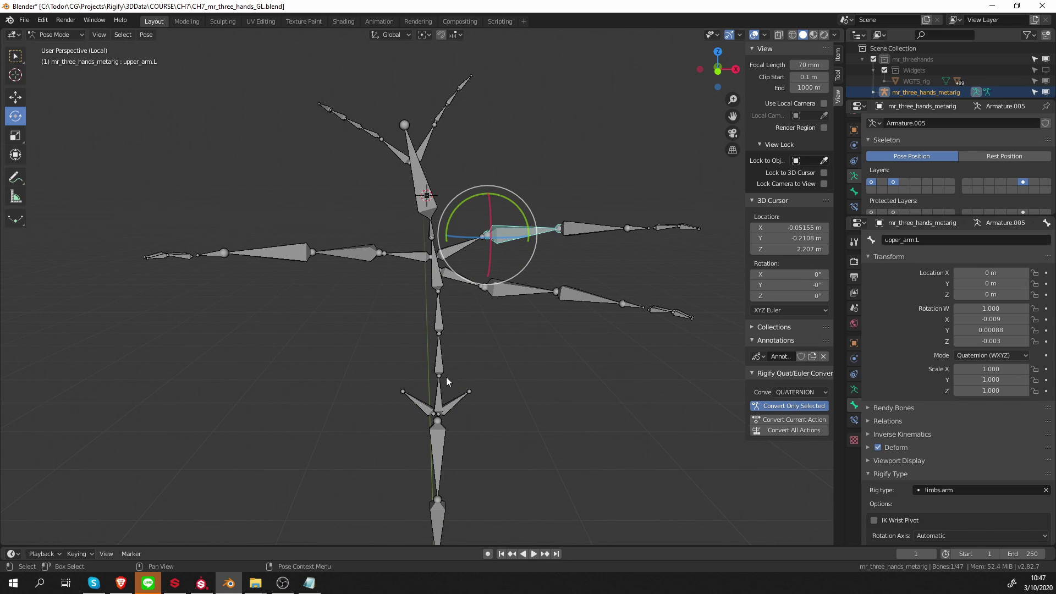
pyautogui.moveTo(440, 312); pyautogui.dragTo(440, 310, button='middle')
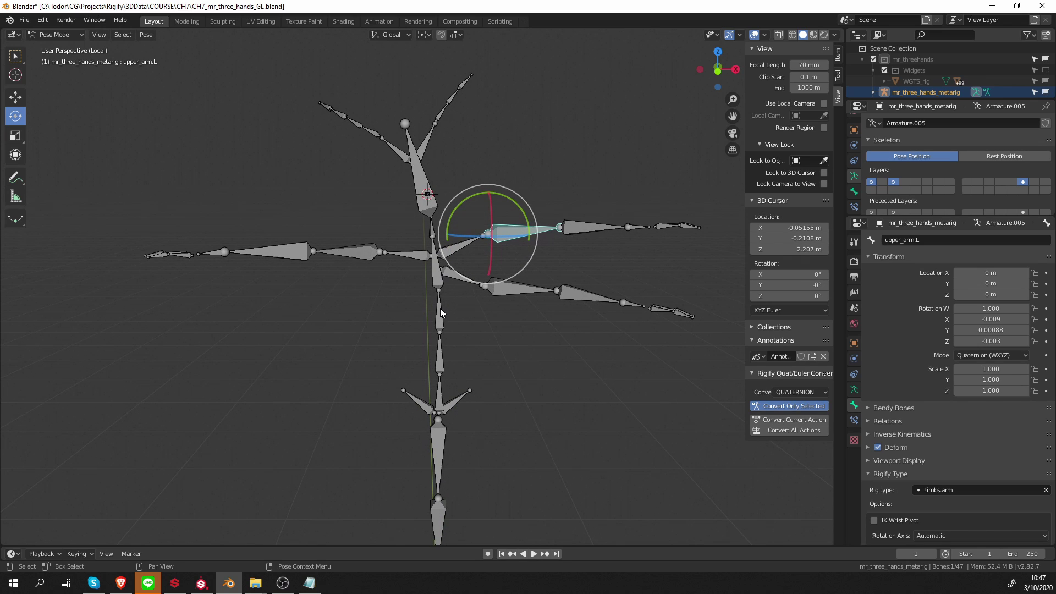
pyautogui.click(444, 315)
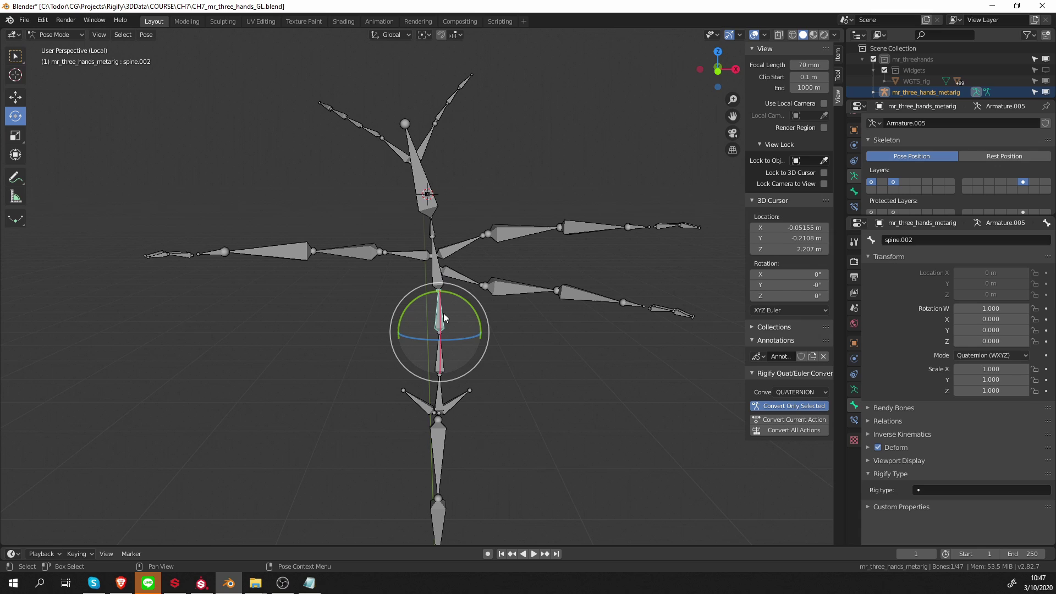
pyautogui.keyDown('ctrl'); pyautogui.click(440, 379); pyautogui.keyUp('ctrl')
# In Edit Mode, add pelvis, shoulder and chest bones, move them to their own layer and show it.
pyautogui.press('Tab')
pyautogui.moveTo(452, 329); pyautogui.dragTo(457, 336, button='middle')
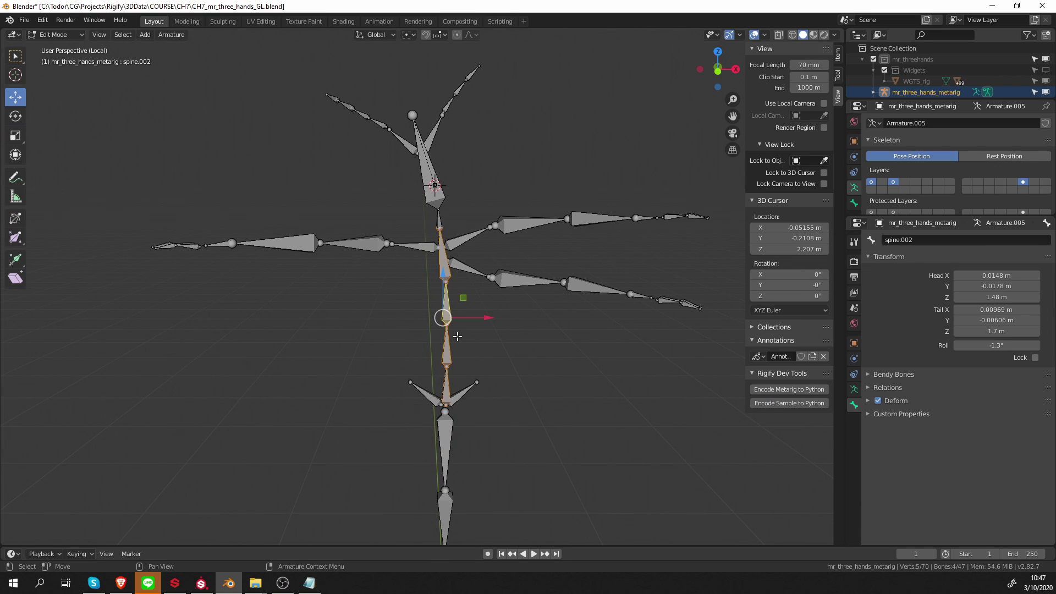
pyautogui.keyDown('shift'); pyautogui.click(463, 393); pyautogui.keyUp('shift')
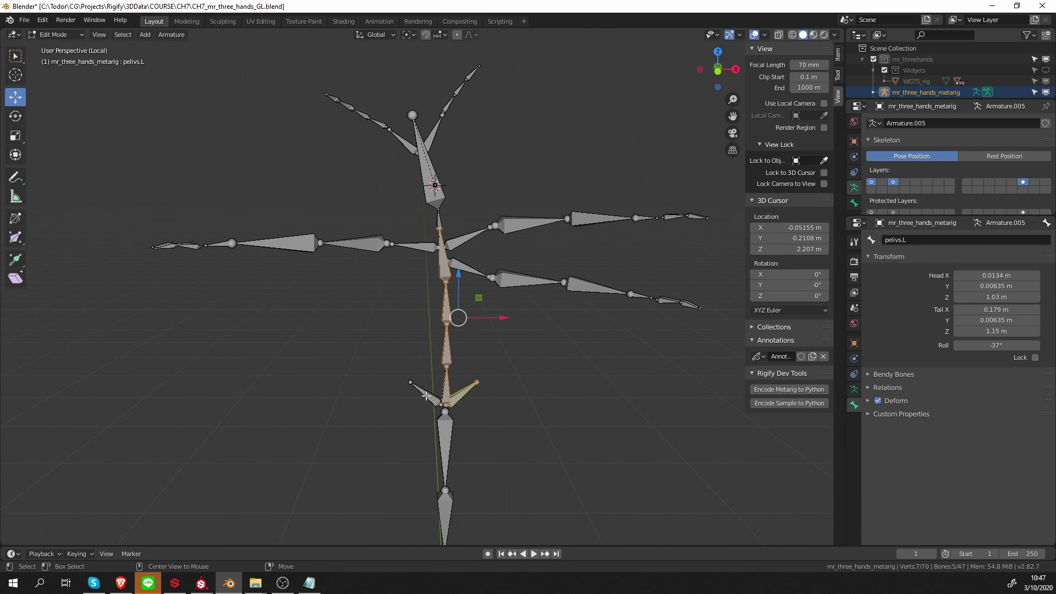
pyautogui.keyDown('shift'); pyautogui.click(424, 396); pyautogui.keyUp('shift')
pyautogui.keyDown('shift'); pyautogui.click(456, 267); pyautogui.keyUp('shift')
pyautogui.keyDown('shift'); pyautogui.click(471, 236); pyautogui.keyUp('shift')
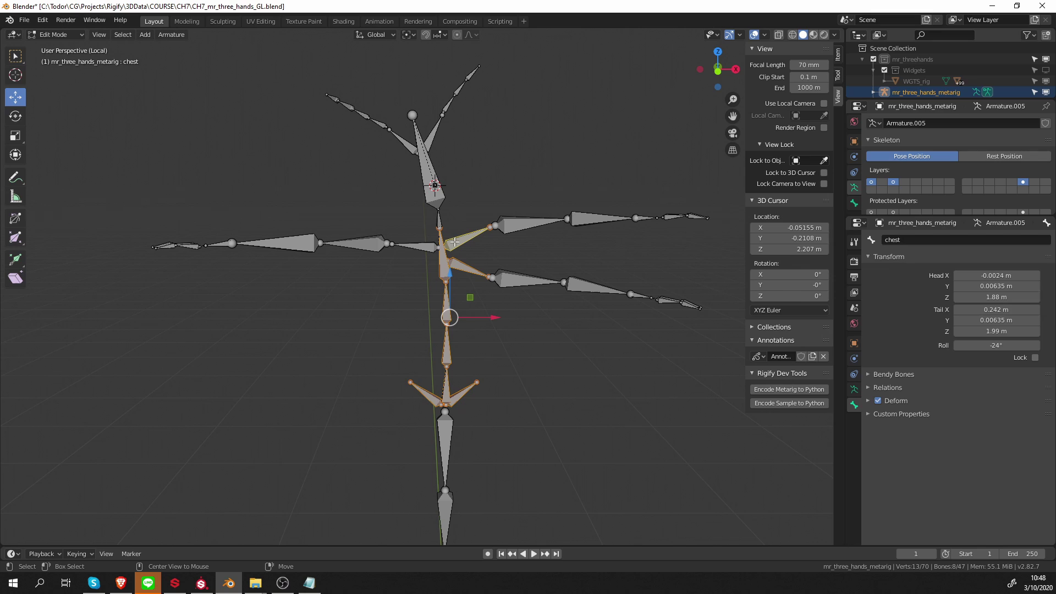
pyautogui.keyDown('shift'); pyautogui.click(418, 247); pyautogui.keyUp('shift')
pyautogui.keyDown('shift'); pyautogui.moveTo(515, 329); pyautogui.dragTo(515, 297, button='middle'); pyautogui.keyUp('shift')
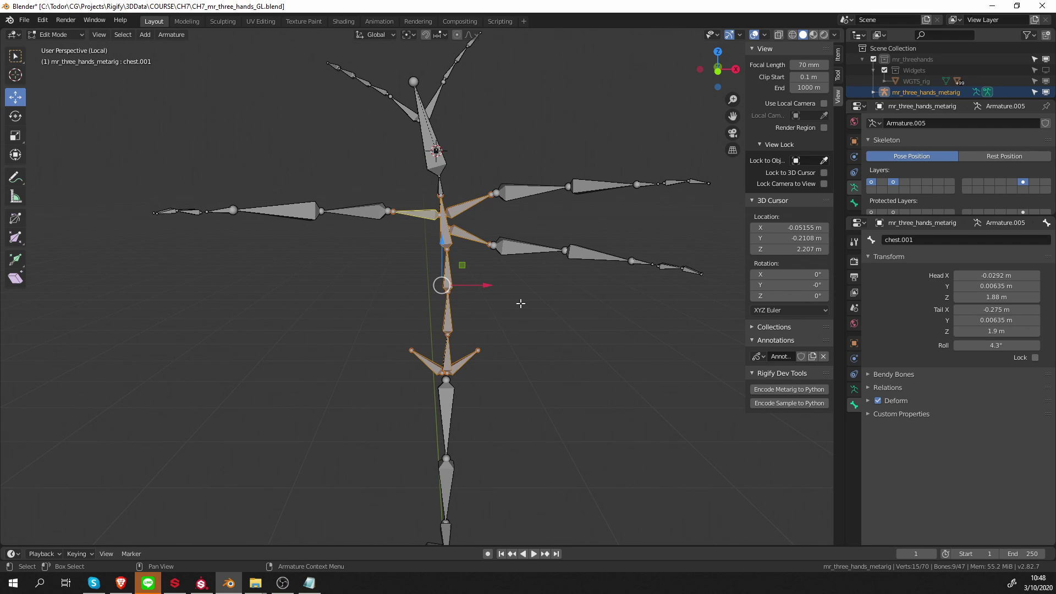
pyautogui.press('m')
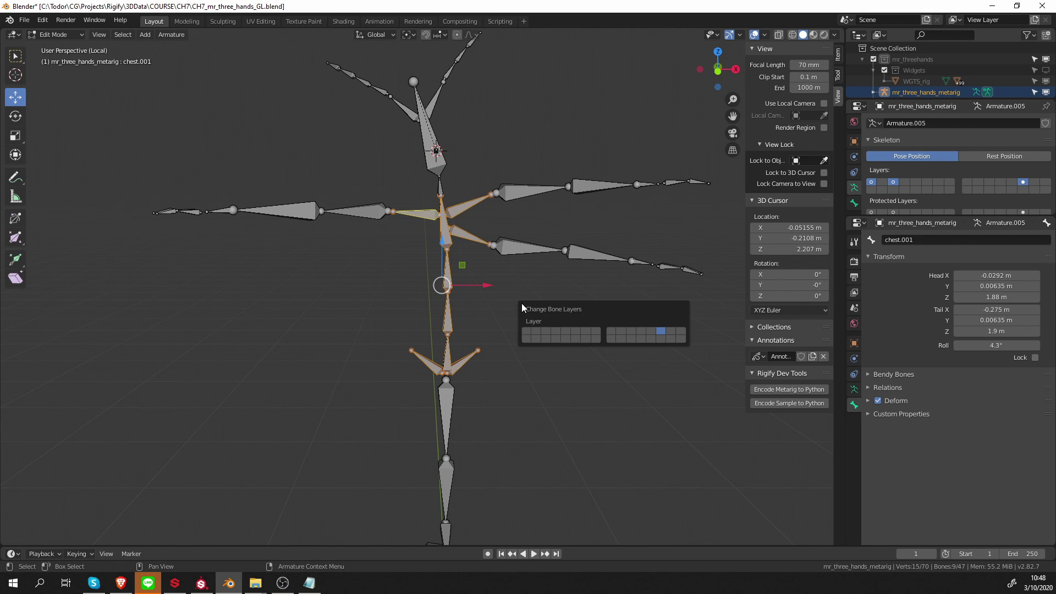
pyautogui.click(564, 332)
pyautogui.click(915, 181)
# In Pose Mode, give the spine's tweak controls another layer and take its FK controls off the first layer.
pyautogui.hotkey('ctrl', 'Tab')
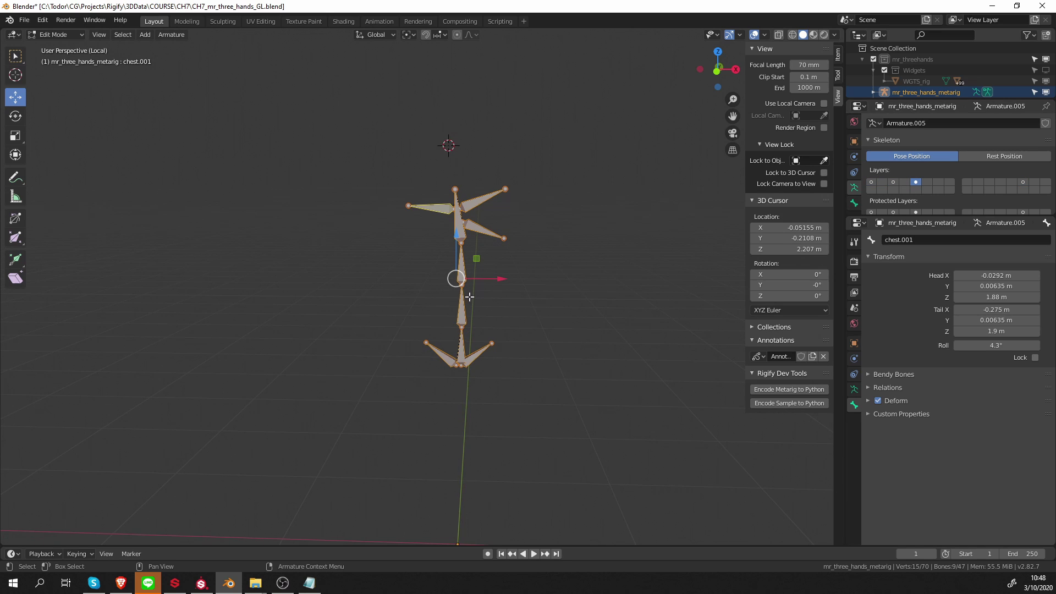
pyautogui.click(467, 353)
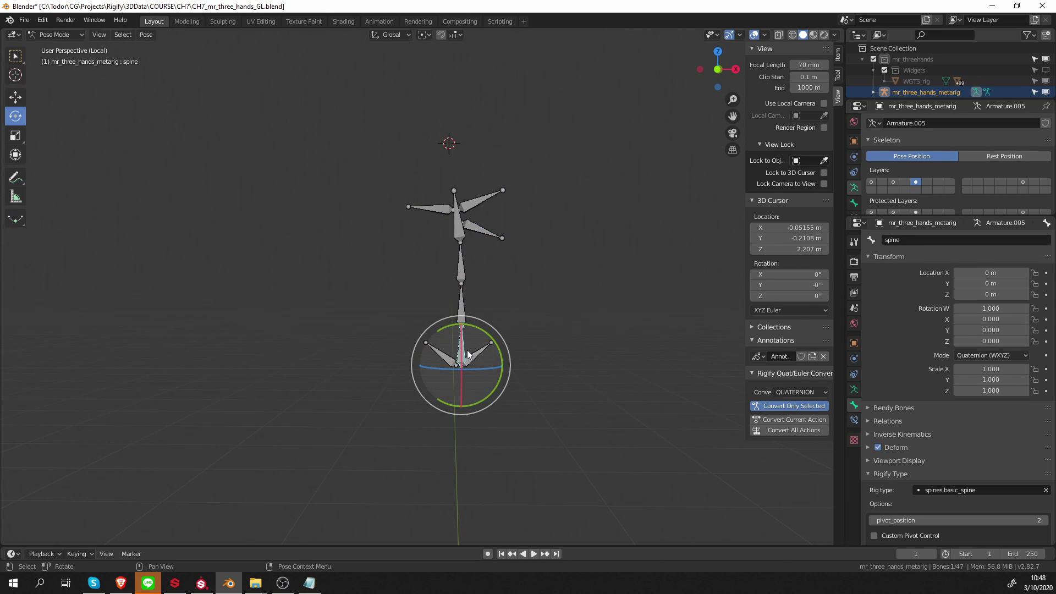
pyautogui.scroll(-5, 923, 473)
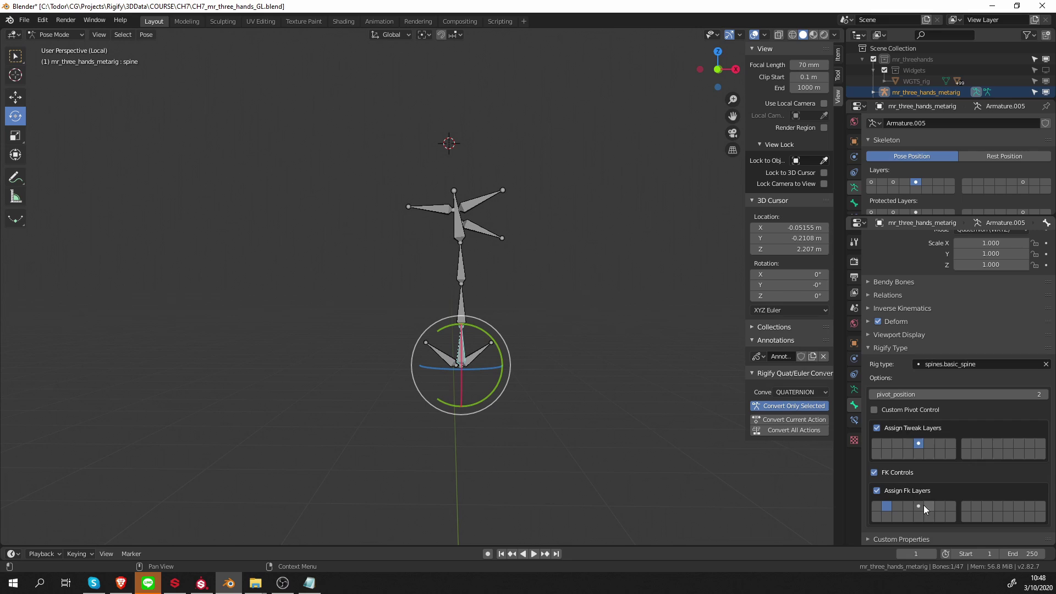
pyautogui.keyDown('shift'); pyautogui.click(940, 445); pyautogui.keyUp('shift')
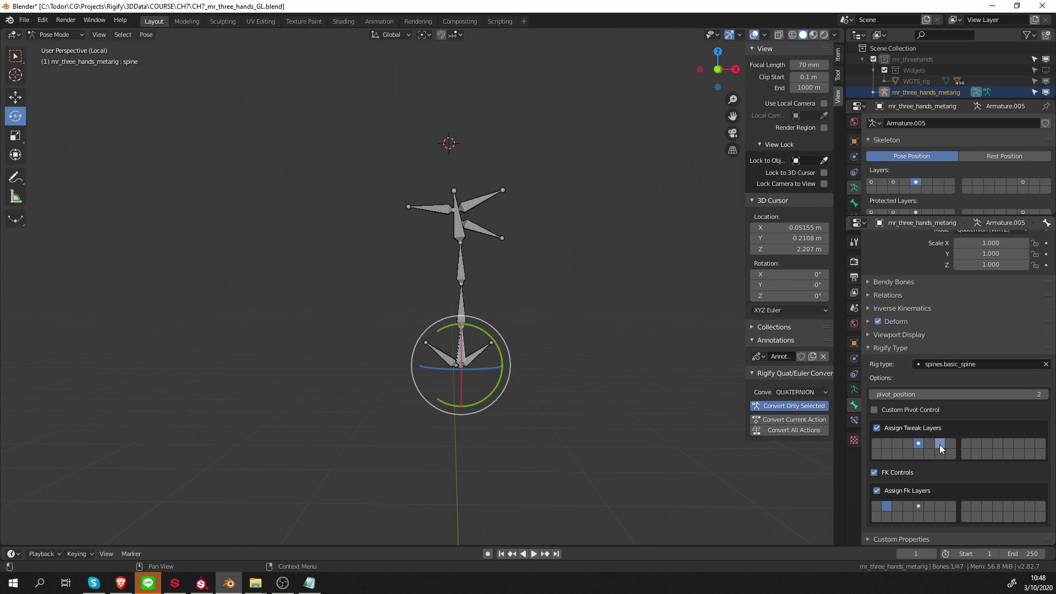
pyautogui.keyDown('shift'); pyautogui.click(889, 507); pyautogui.keyUp('shift')
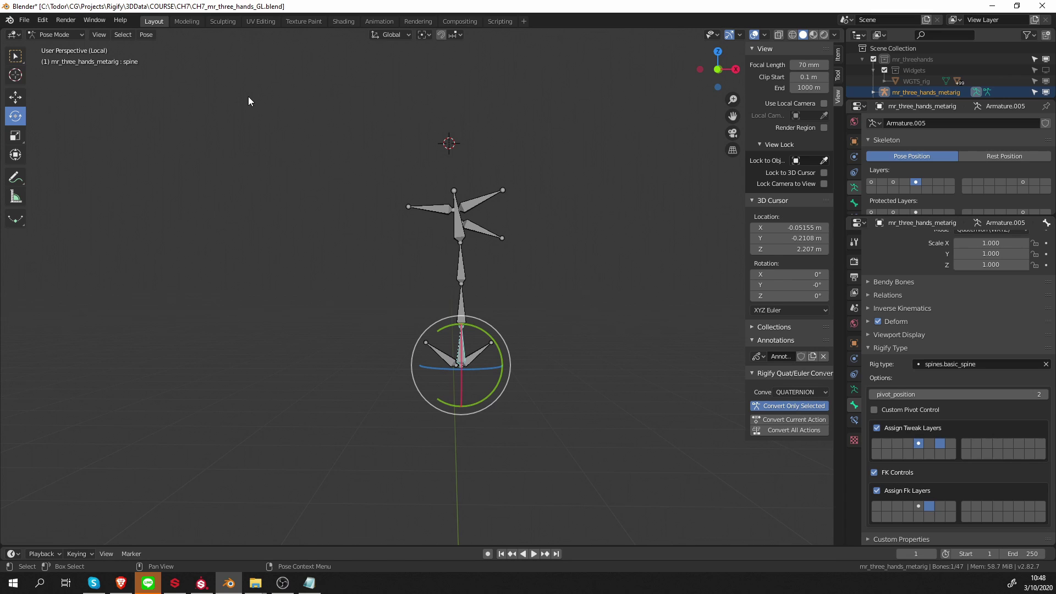
# Open Preferences on the Interface section and enable Tooltips with Python Tooltips.
pyautogui.click(44, 21)
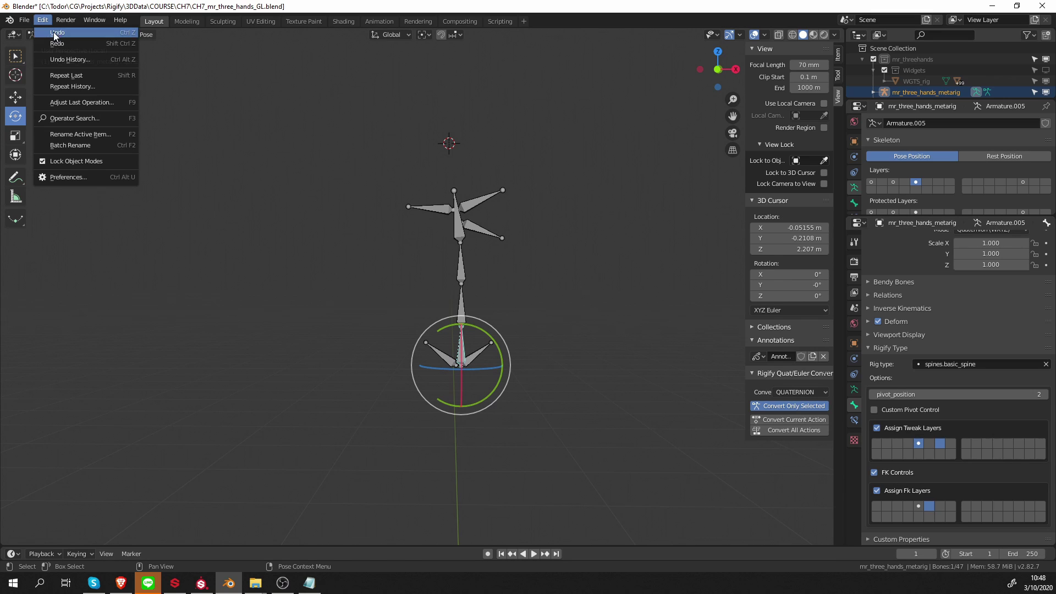
pyautogui.click(101, 180)
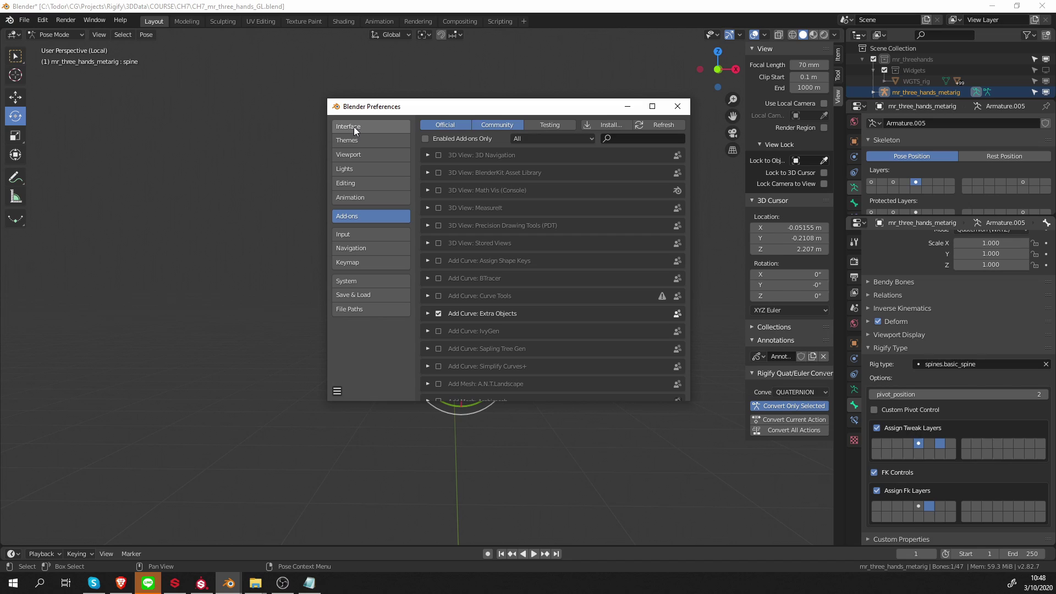
pyautogui.click(354, 127)
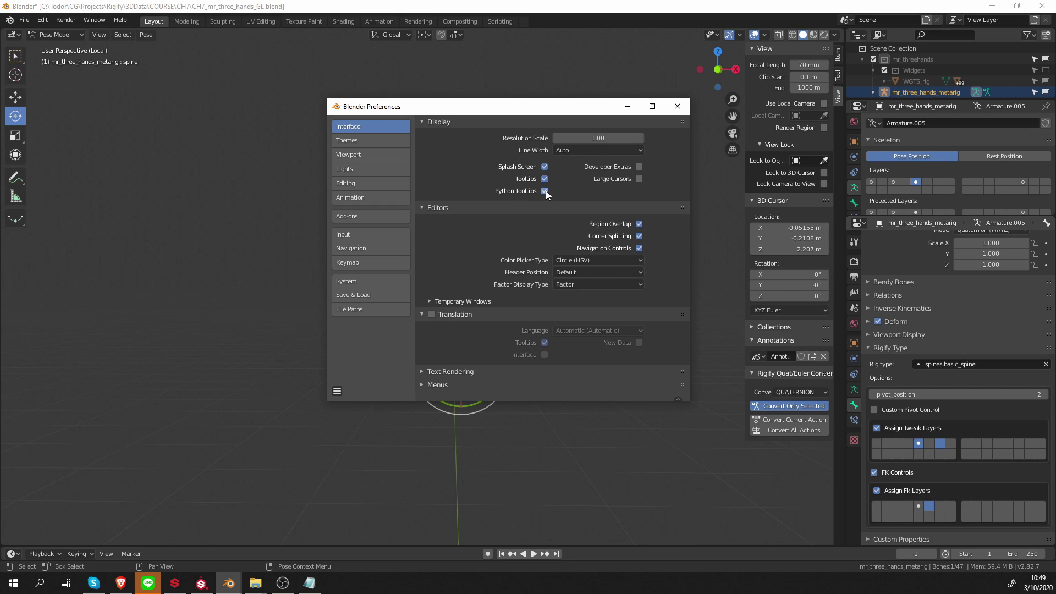
pyautogui.moveTo(546, 191); pyautogui.dragTo(546, 179)
pyautogui.click(545, 178)
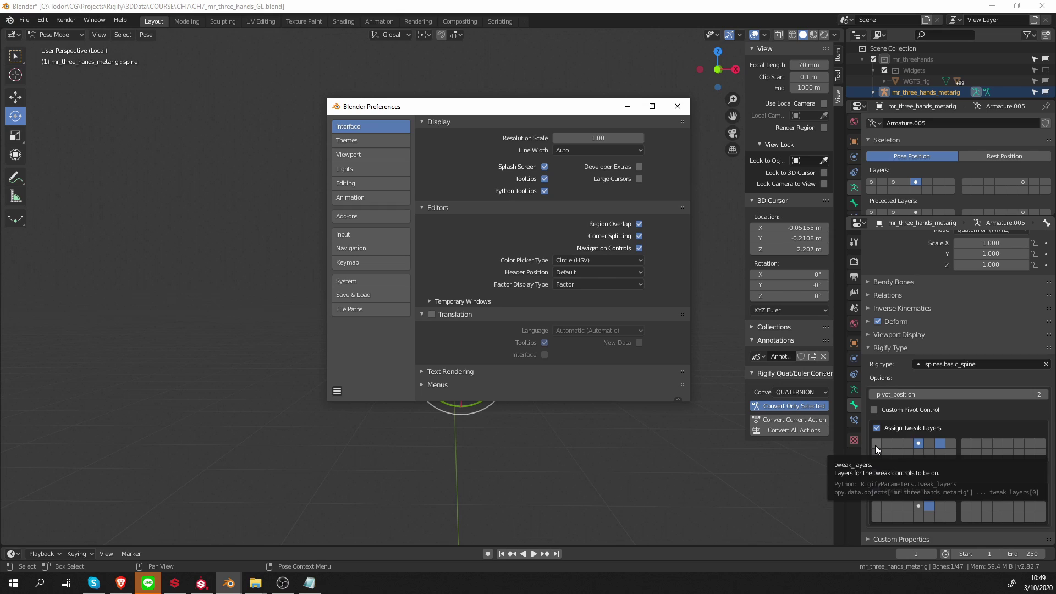
# Close Preferences, move all three arm chains to another bone layer and show that layer.
pyautogui.click(678, 106)
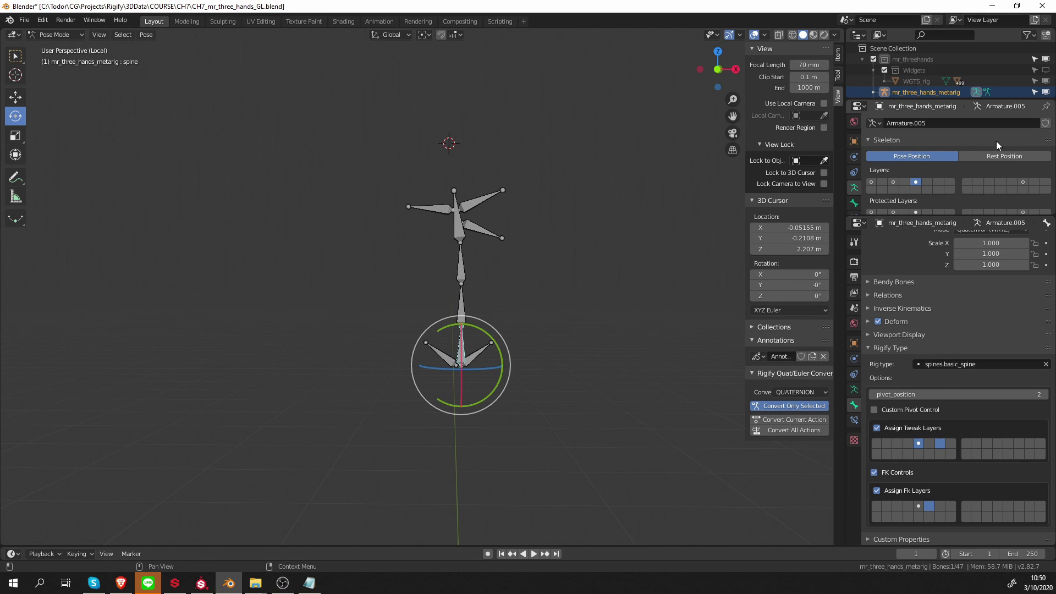
pyautogui.click(1024, 182)
pyautogui.moveTo(595, 266); pyautogui.dragTo(538, 240, button='middle')
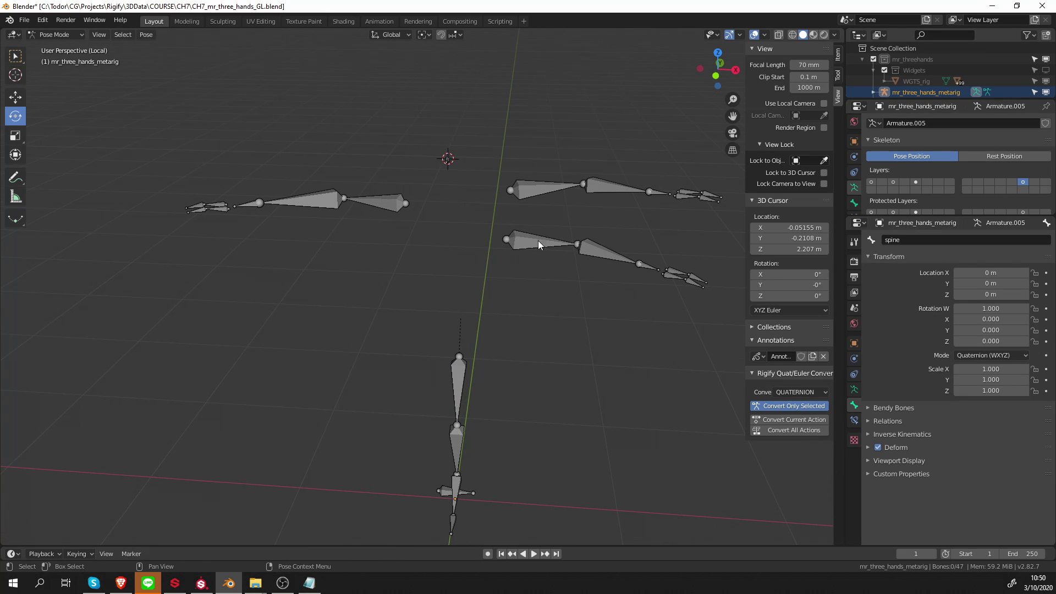
pyautogui.moveTo(495, 149); pyautogui.dragTo(740, 307)
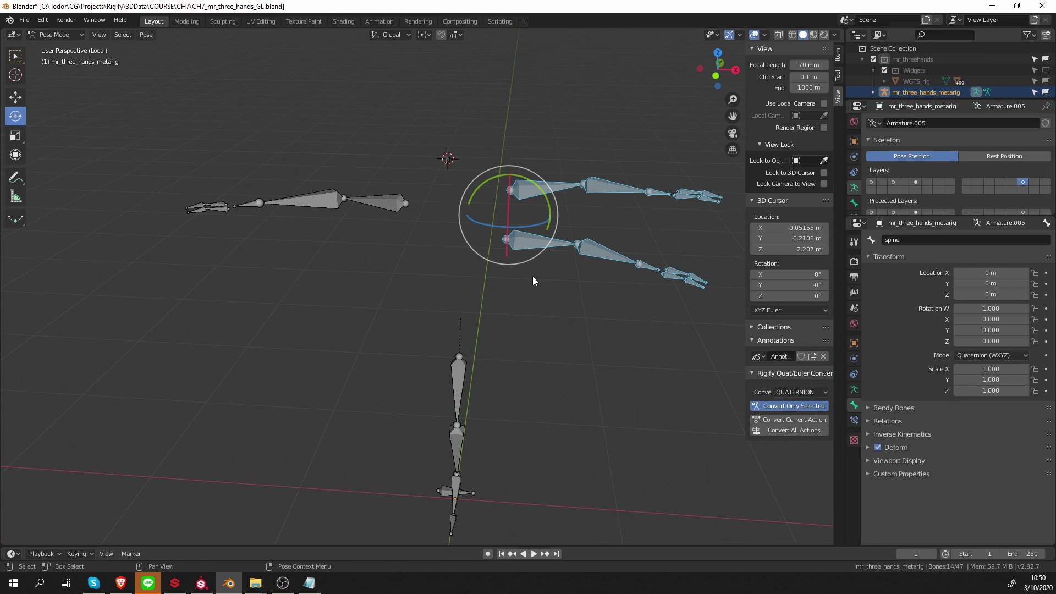
pyautogui.press('l')
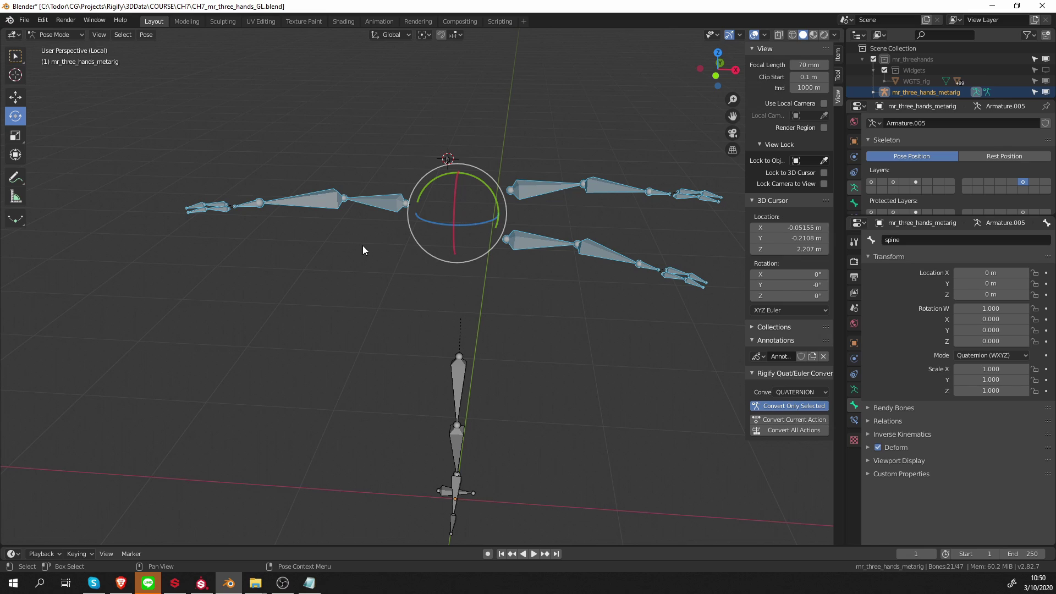
pyautogui.press('m')
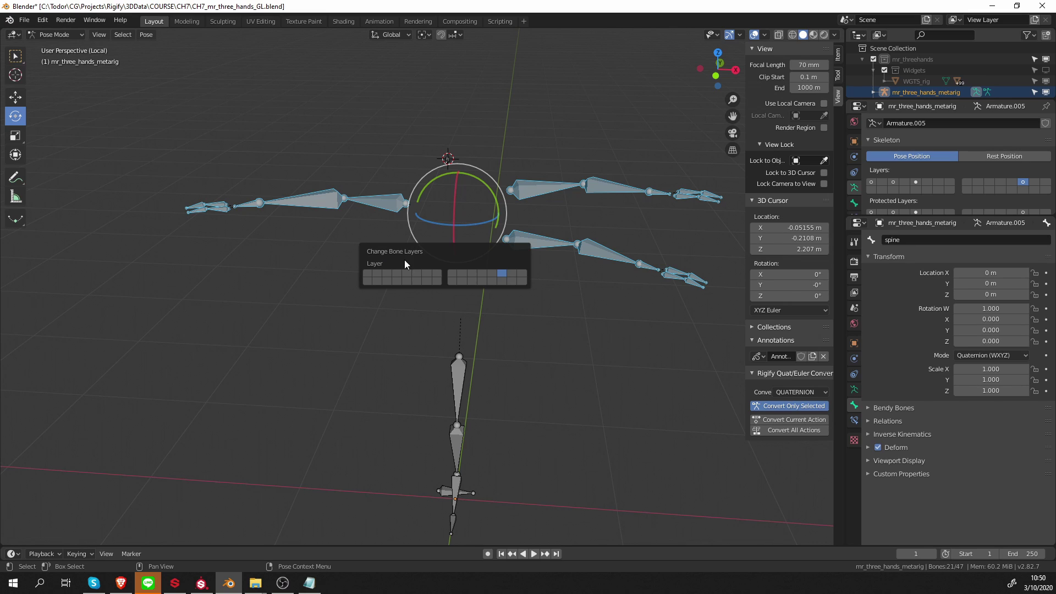
pyautogui.click(435, 274)
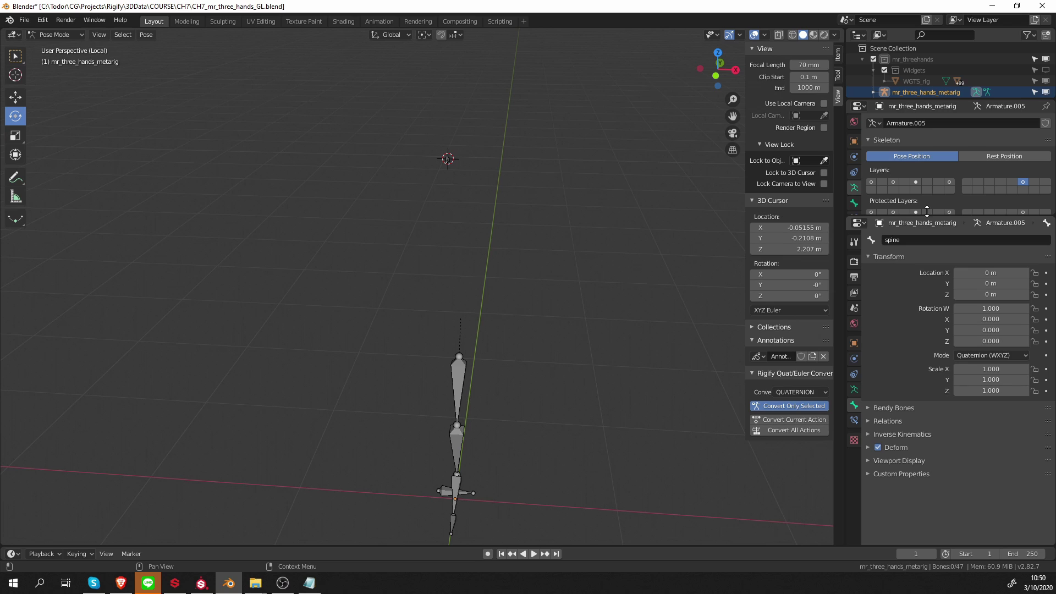
pyautogui.click(948, 182)
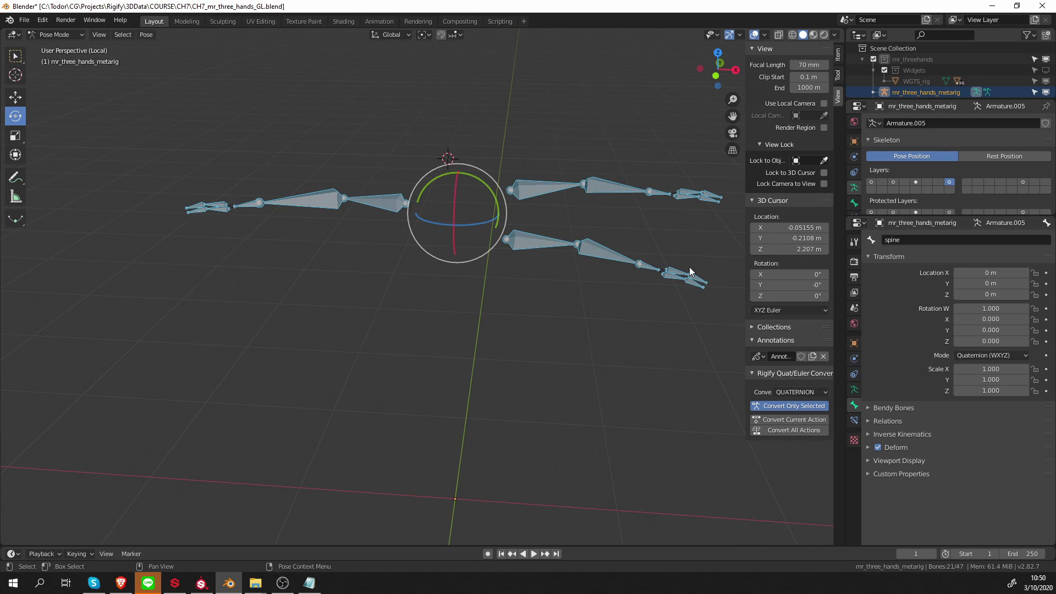
# Select upper_arm.L.001 and upper_arm.L to review their Rigify settings, leaving upper_arm.L active.
pyautogui.click(549, 247)
pyautogui.scroll(-7, 965, 494)
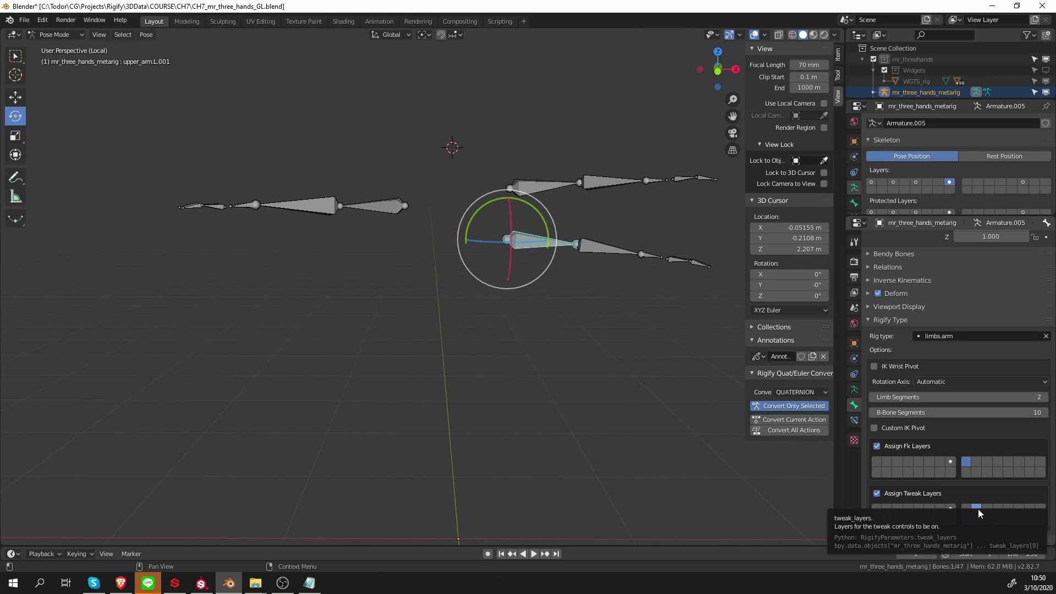
pyautogui.click(532, 193)
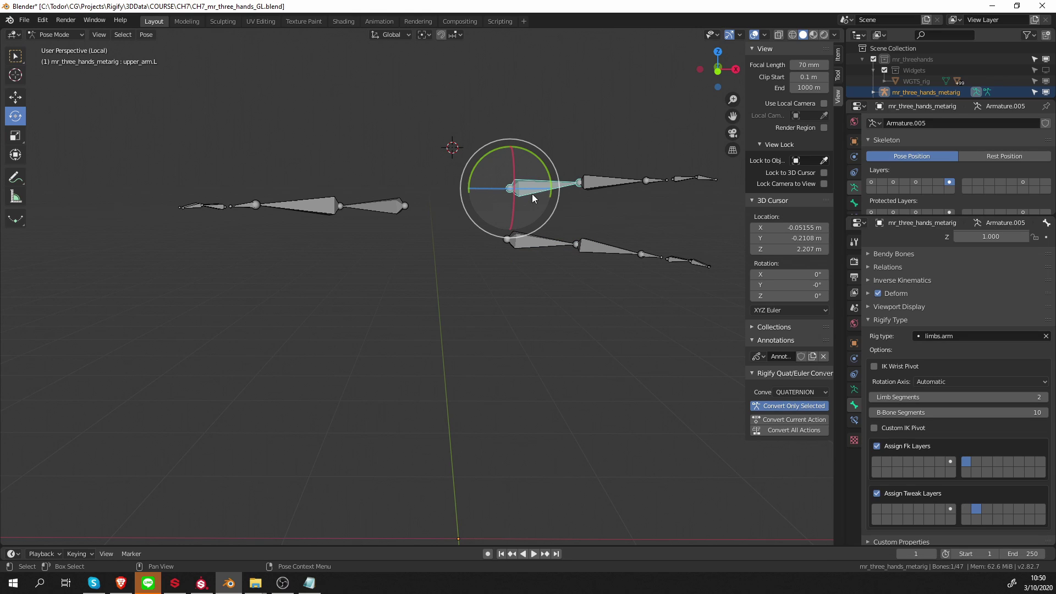
pyautogui.click(379, 208)
pyautogui.click(535, 239)
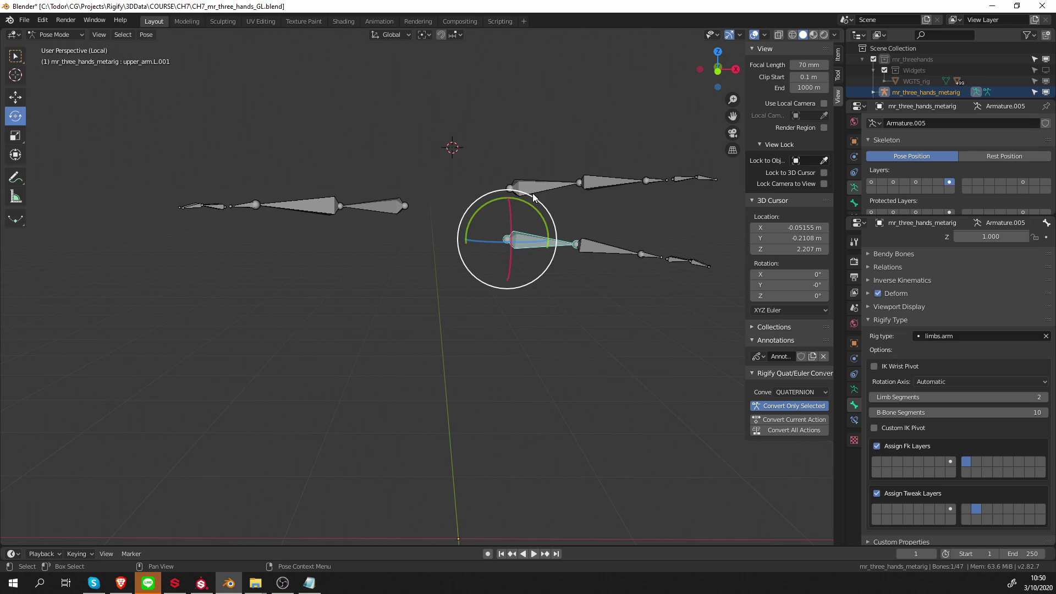
pyautogui.click(532, 194)
# Box-select the finger bones of all three hands and move them to a separate layer.
pyautogui.moveTo(582, 286); pyautogui.dragTo(615, 352, button='middle')
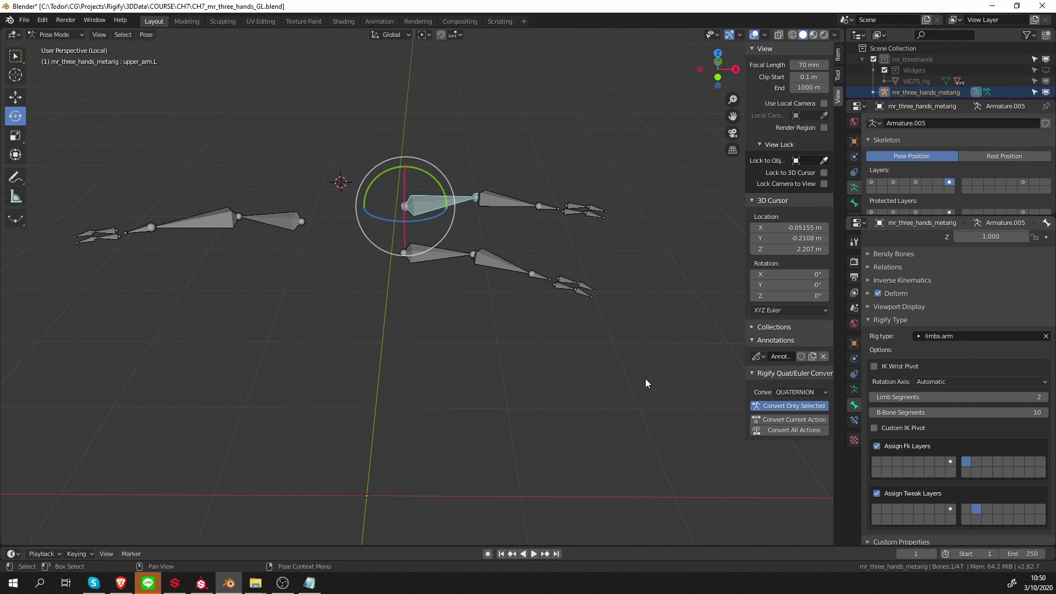
pyautogui.moveTo(570, 324); pyautogui.dragTo(625, 257)
pyautogui.keyDown('shift'); pyautogui.moveTo(563, 187); pyautogui.dragTo(607, 220); pyautogui.keyUp('shift')
pyautogui.moveTo(607, 220); pyautogui.dragTo(457, 257, button='middle')
pyautogui.keyDown('shift'); pyautogui.moveTo(132, 254); pyautogui.dragTo(177, 230); pyautogui.keyUp('shift')
pyautogui.moveTo(177, 230); pyautogui.dragTo(385, 325, button='middle')
pyautogui.press('m')
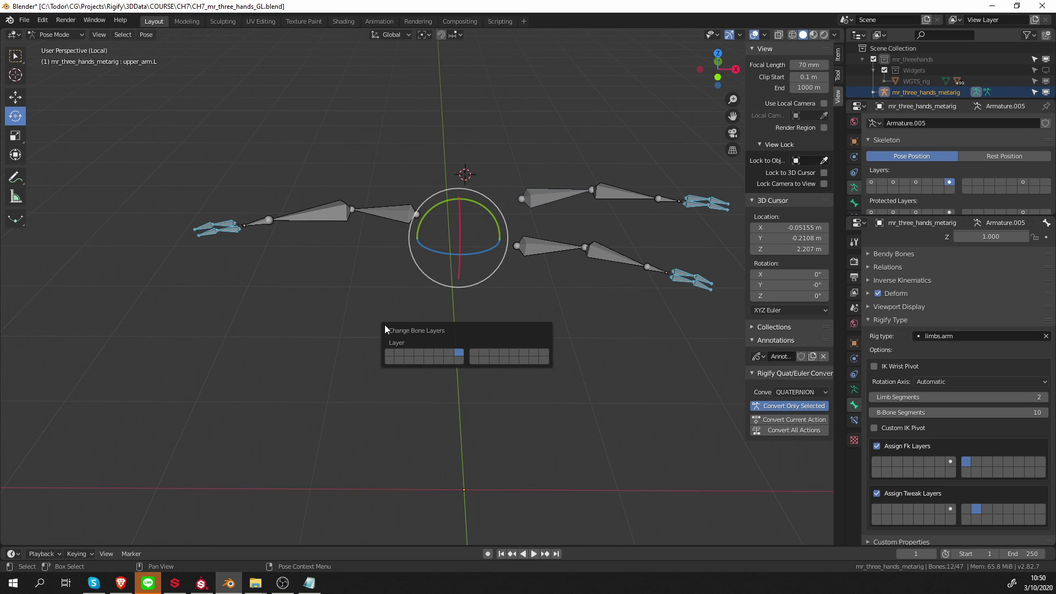
pyautogui.click(495, 352)
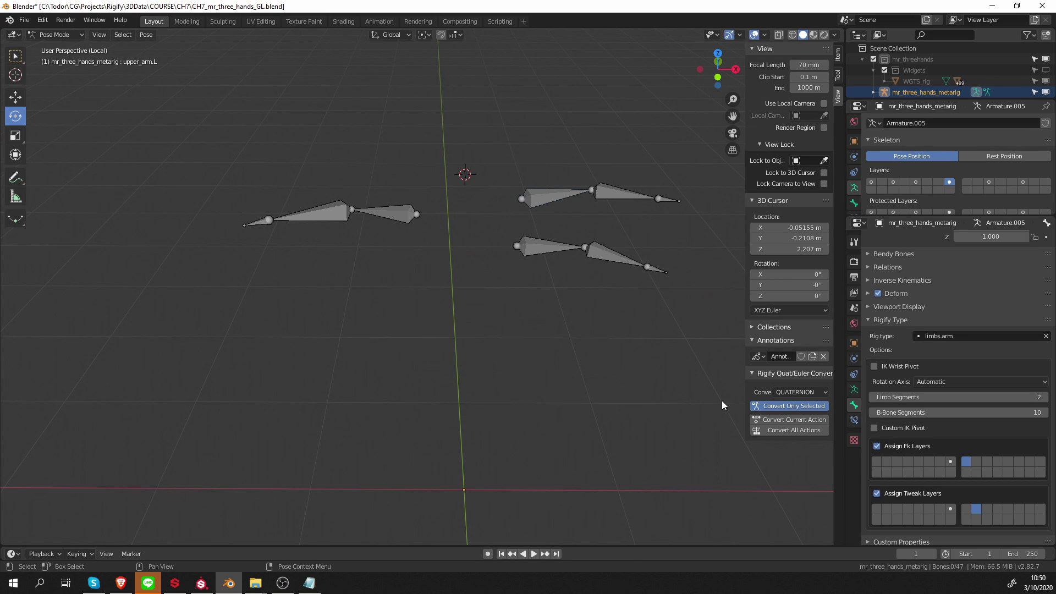
# Show the hand layer and reassign finger.004's tweak controls to another layer.
pyautogui.click(989, 181)
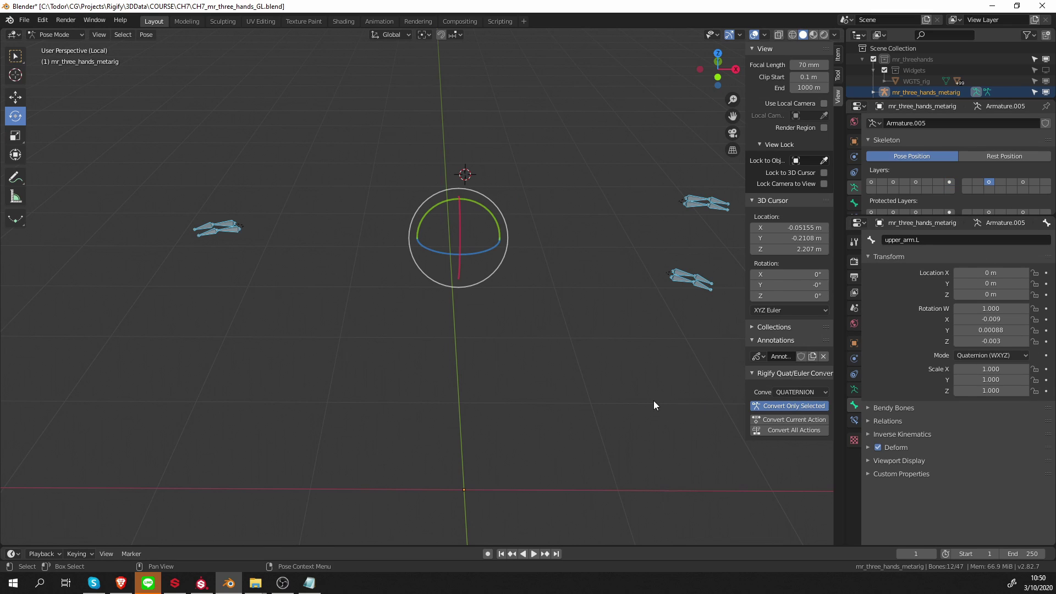
pyautogui.click(668, 270)
pyautogui.scroll(-3, 887, 464)
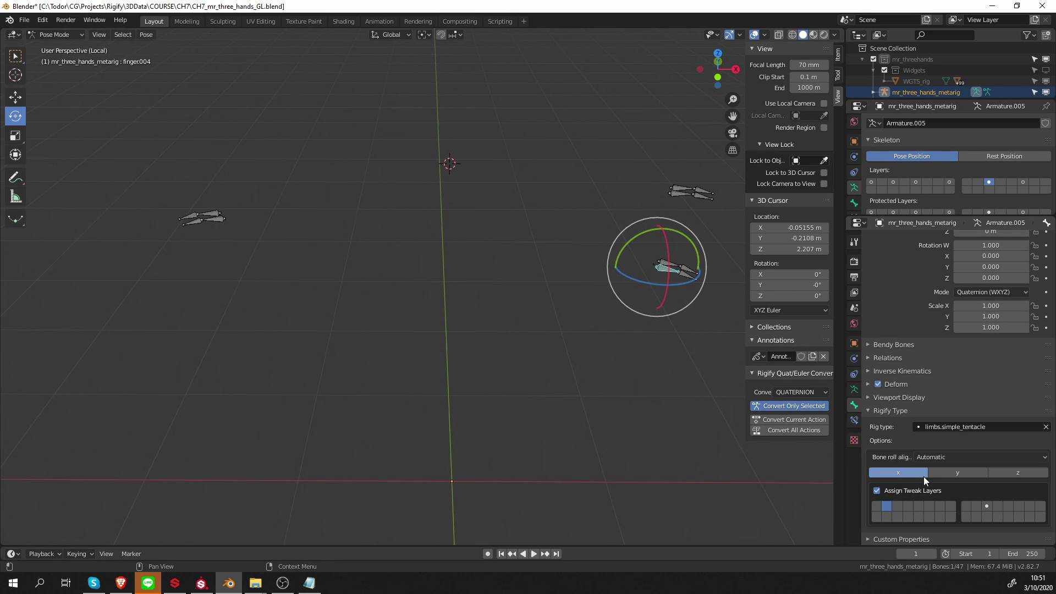
pyautogui.click(887, 505)
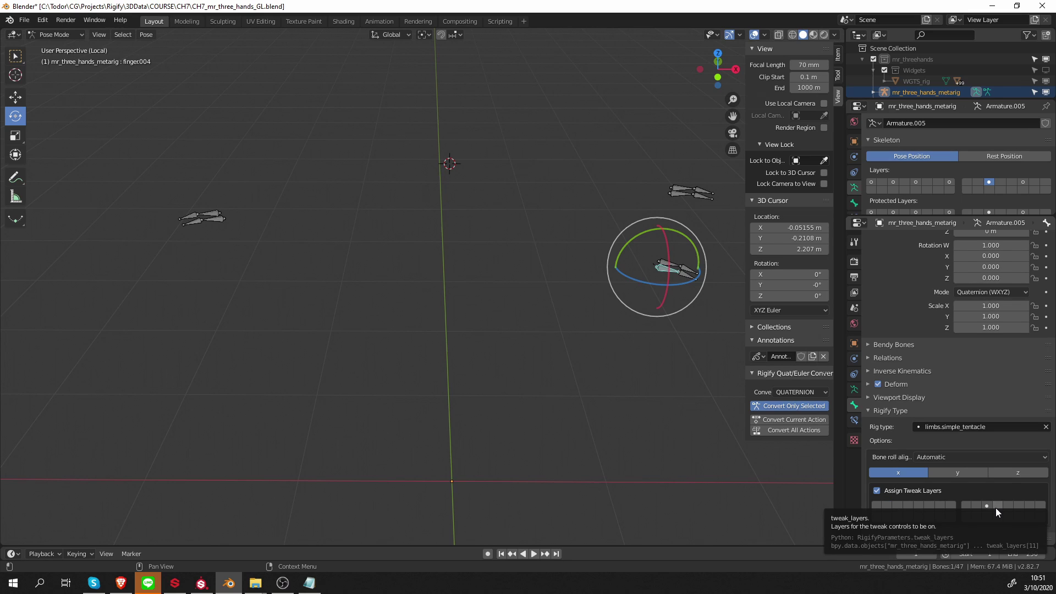
# Select finger.006, the upper-right hand's finger and finger.010, then undo to make finger.008 active.
pyautogui.click(674, 266)
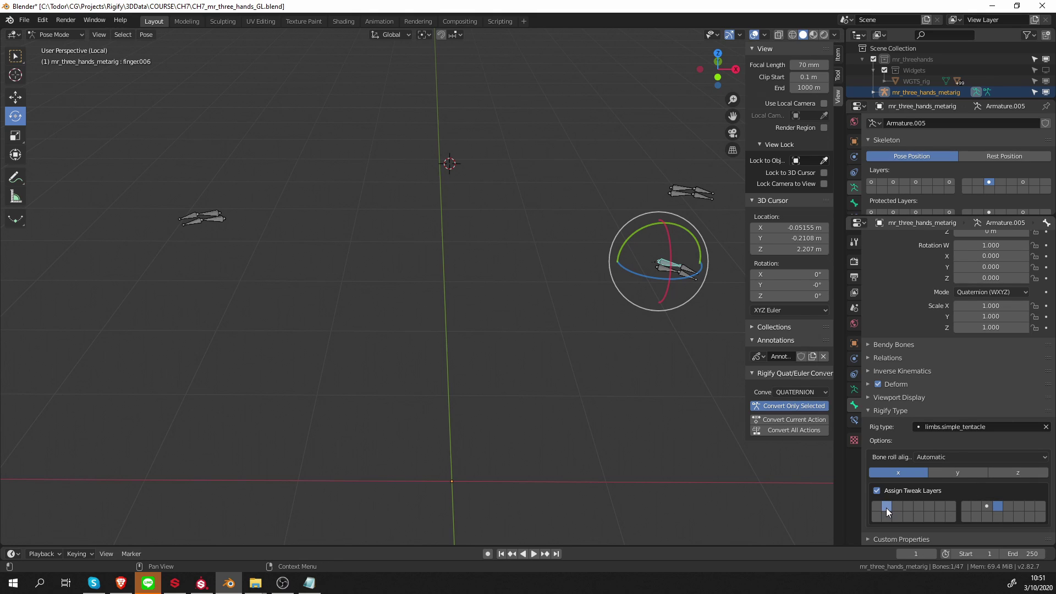
pyautogui.click(687, 191)
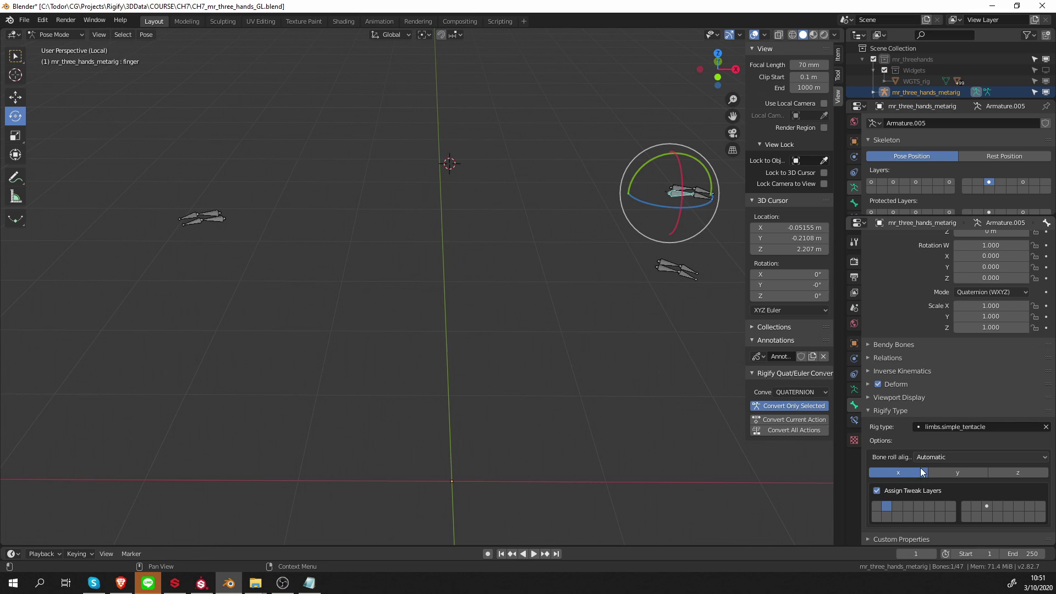
pyautogui.click(698, 209)
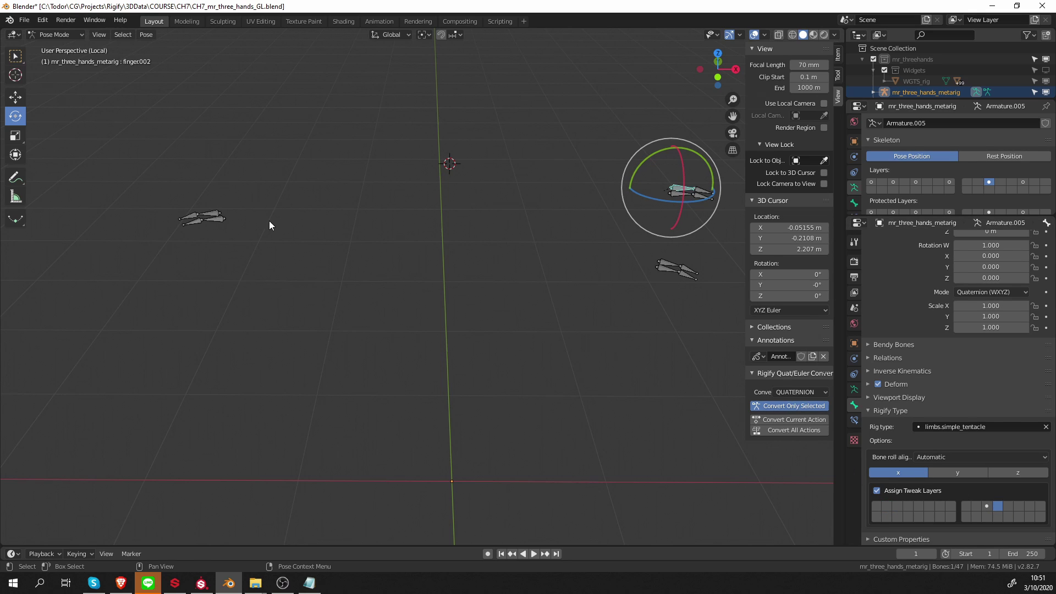
pyautogui.click(213, 219)
pyautogui.hotkey('ctrl', 'z')
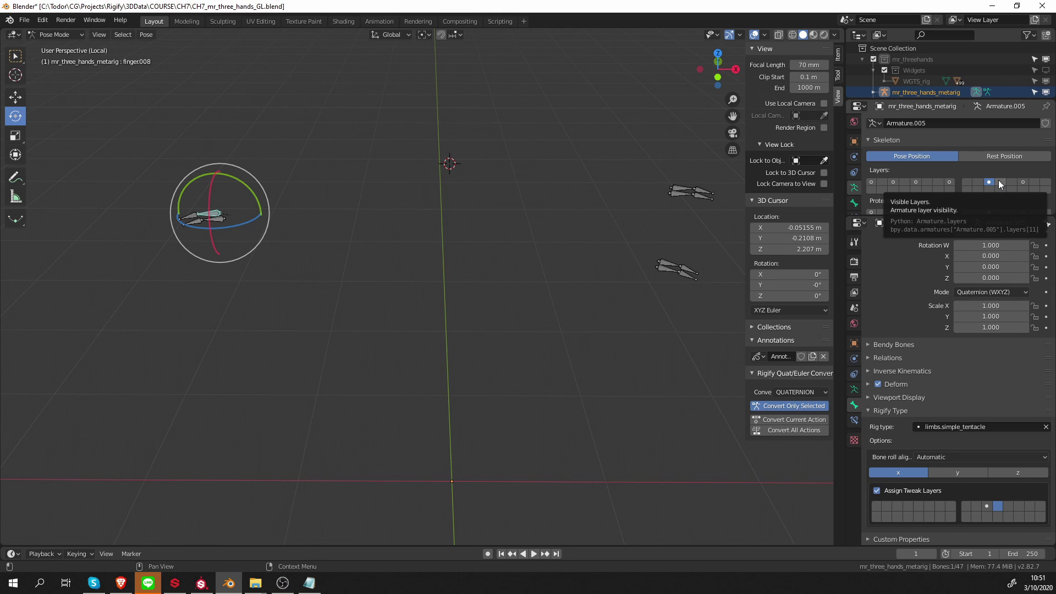
# Move all the leg bones to a new bone layer and show that layer.
pyautogui.click(1022, 181)
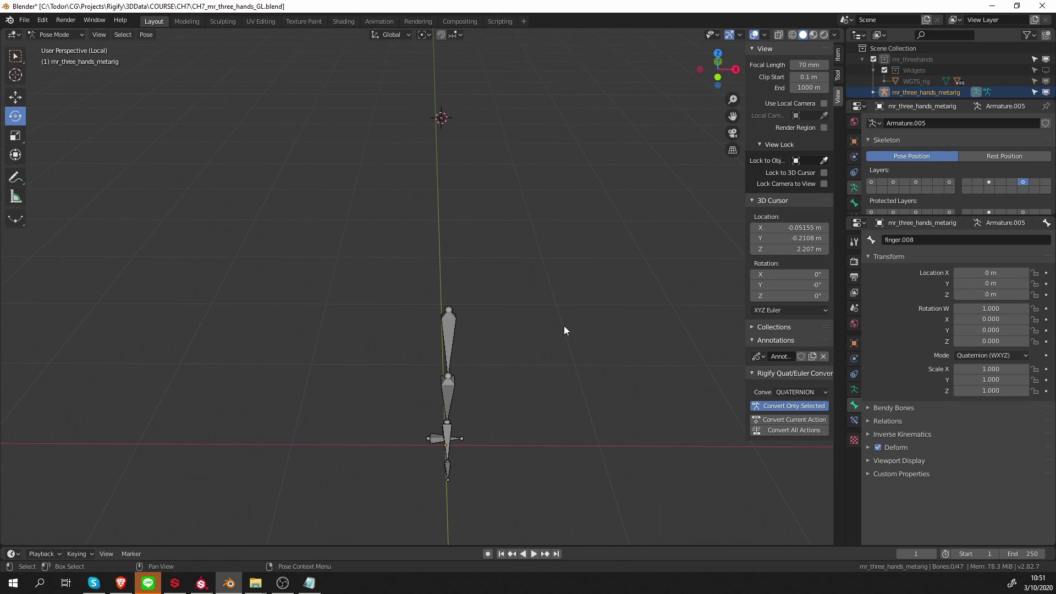
pyautogui.moveTo(563, 326)
pyautogui.mouseDown(button='middle')
pyautogui.moveTo(510, 340)
pyautogui.moveTo(529, 358)
pyautogui.moveTo(562, 348)
pyautogui.moveTo(566, 336)
pyautogui.moveTo(570, 355)
pyautogui.moveTo(566, 318)
pyautogui.mouseUp(button='middle')
pyautogui.press('a')
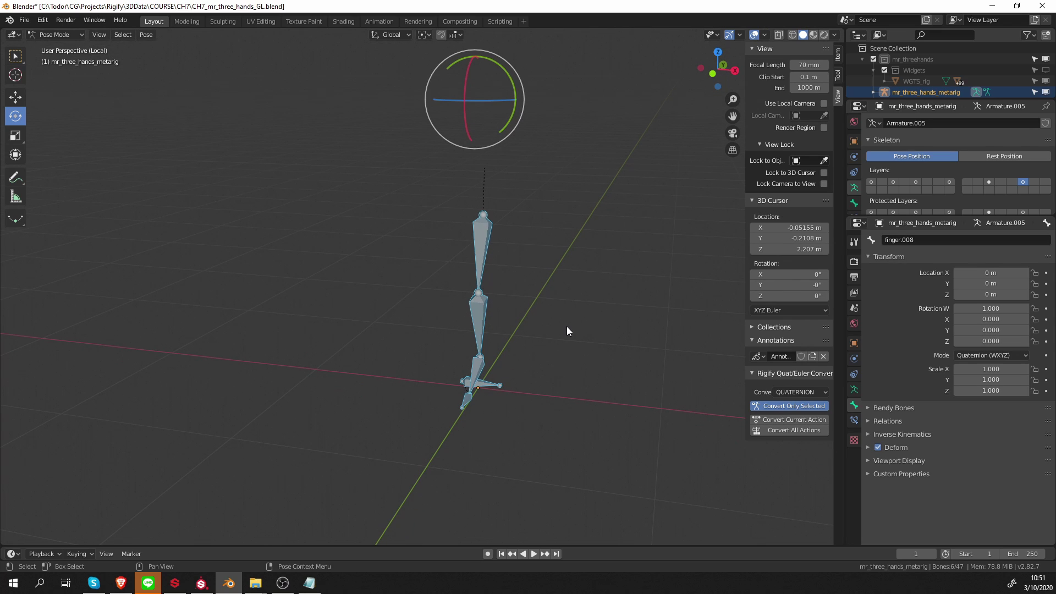
pyautogui.press('m')
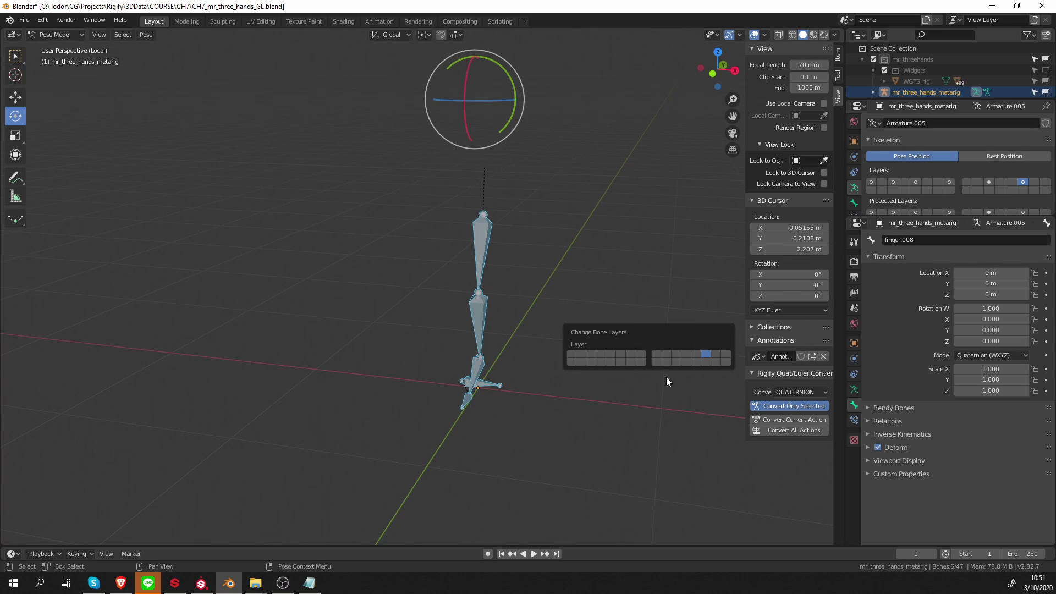
pyautogui.click(699, 353)
pyautogui.click(1010, 182)
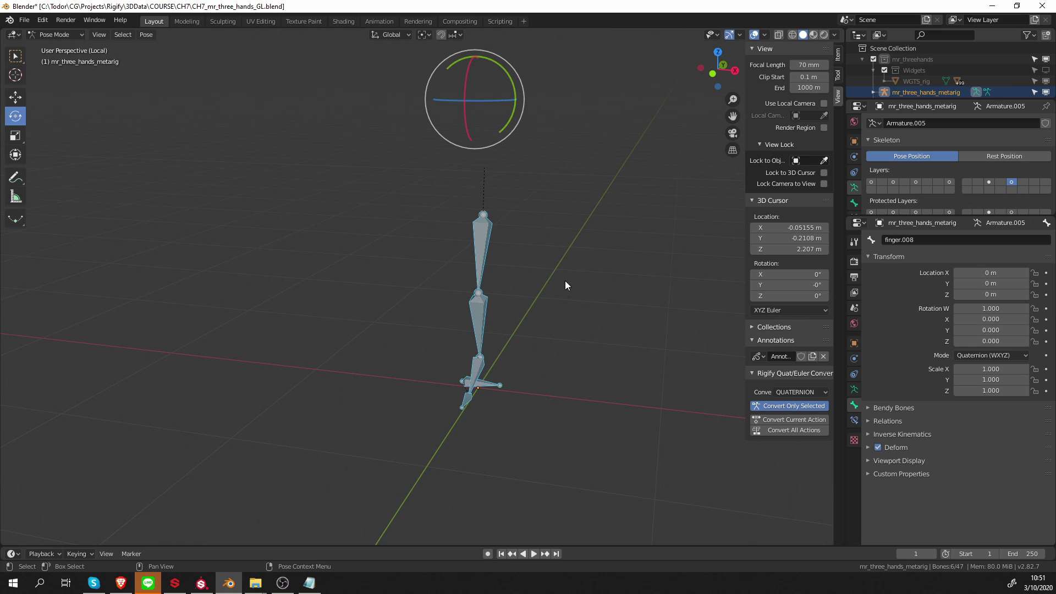
# On thigh.L, assign the leg FK and tweak controls to their own layers.
pyautogui.click(481, 246)
pyautogui.moveTo(481, 249); pyautogui.dragTo(488, 270, button='middle')
pyautogui.scroll(-6, 960, 494)
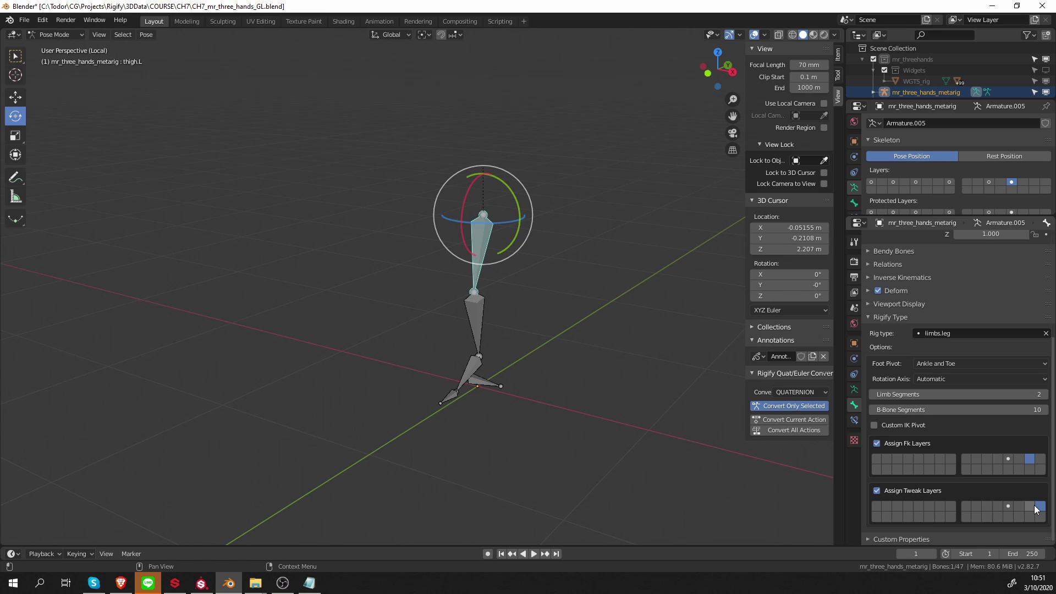
pyautogui.click(1018, 461)
pyautogui.click(1029, 507)
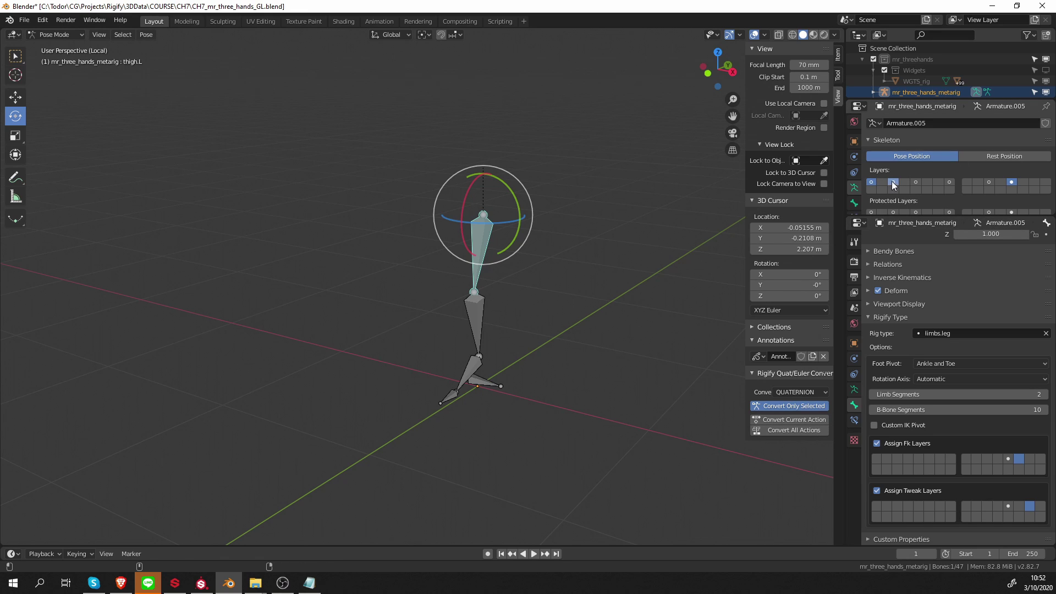
# Show the spine, arm and hand layers again and merge the two Properties editors.
pyautogui.keyDown('shift'); pyautogui.click(915, 182); pyautogui.keyUp('shift')
pyautogui.keyDown('shift'); pyautogui.click(949, 183); pyautogui.keyUp('shift')
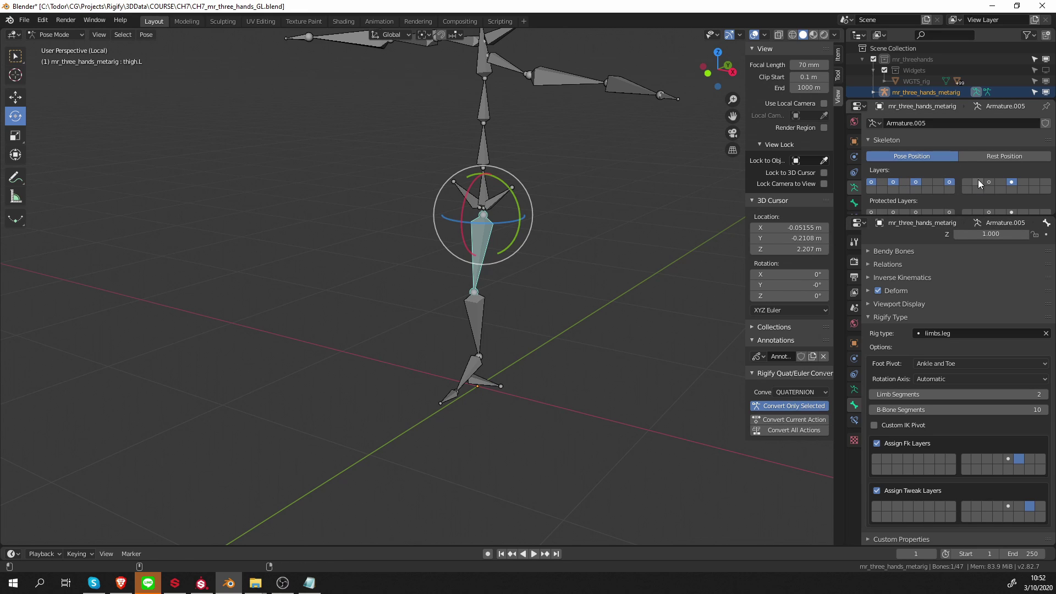
pyautogui.keyDown('shift'); pyautogui.click(989, 183); pyautogui.keyUp('shift')
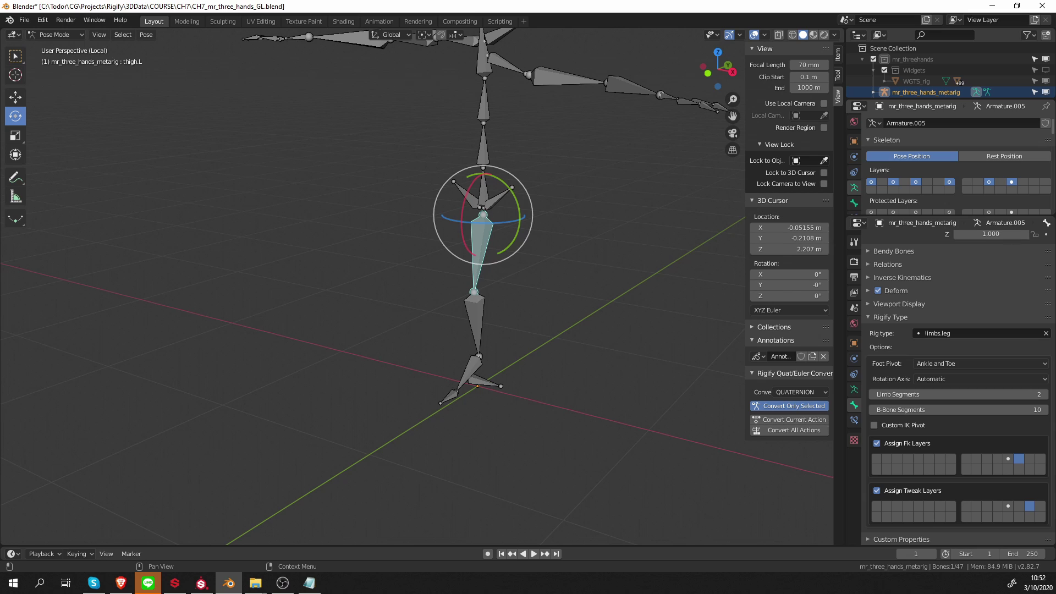
pyautogui.moveTo(1053, 218); pyautogui.dragTo(1051, 286)
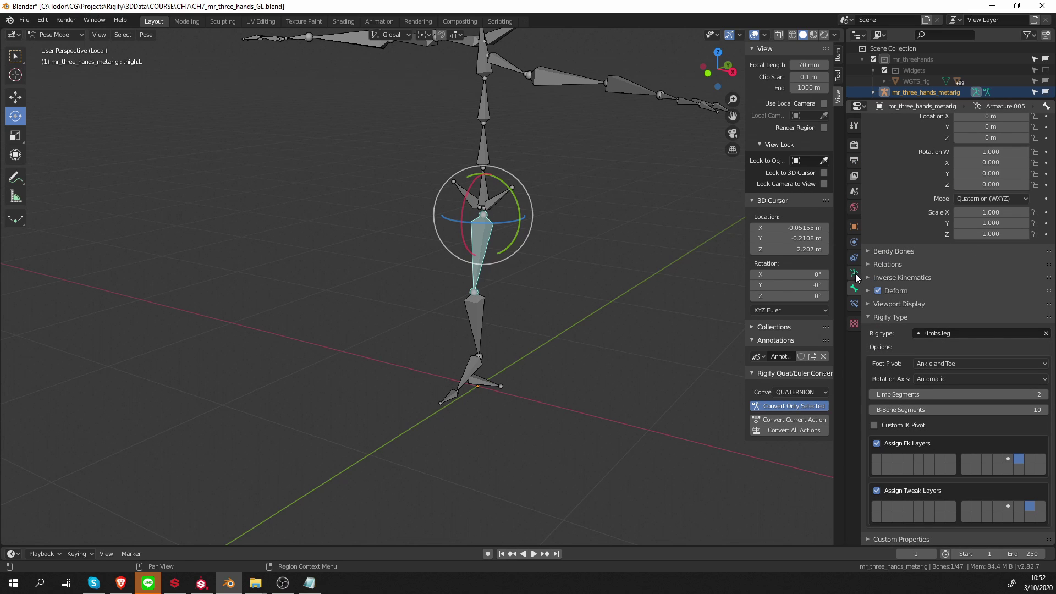
# Show the armature's Rigify layer settings, widen the Properties area and frame the rig.
pyautogui.click(854, 273)
pyautogui.scroll(-6, 934, 319)
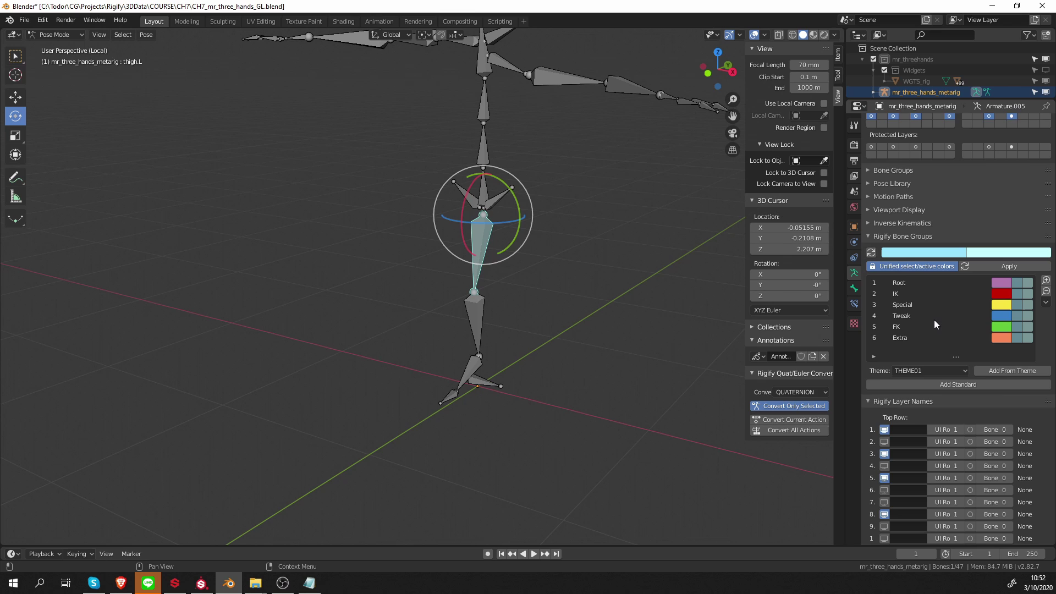
pyautogui.scroll(-6, 937, 324)
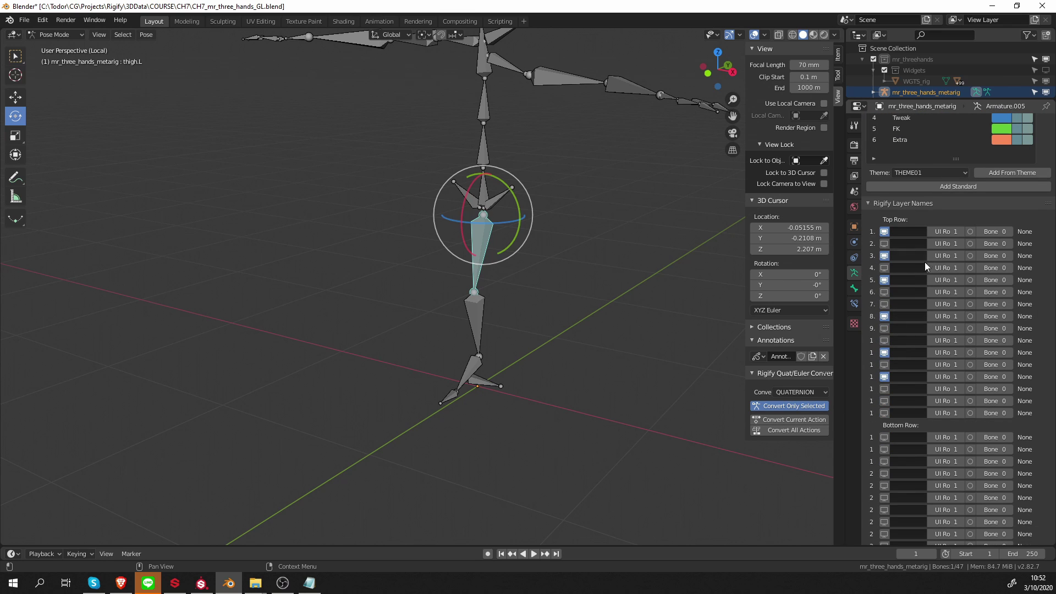
pyautogui.keyDown('shift'); pyautogui.moveTo(680, 245); pyautogui.dragTo(664, 276, button='middle'); pyautogui.keyUp('shift')
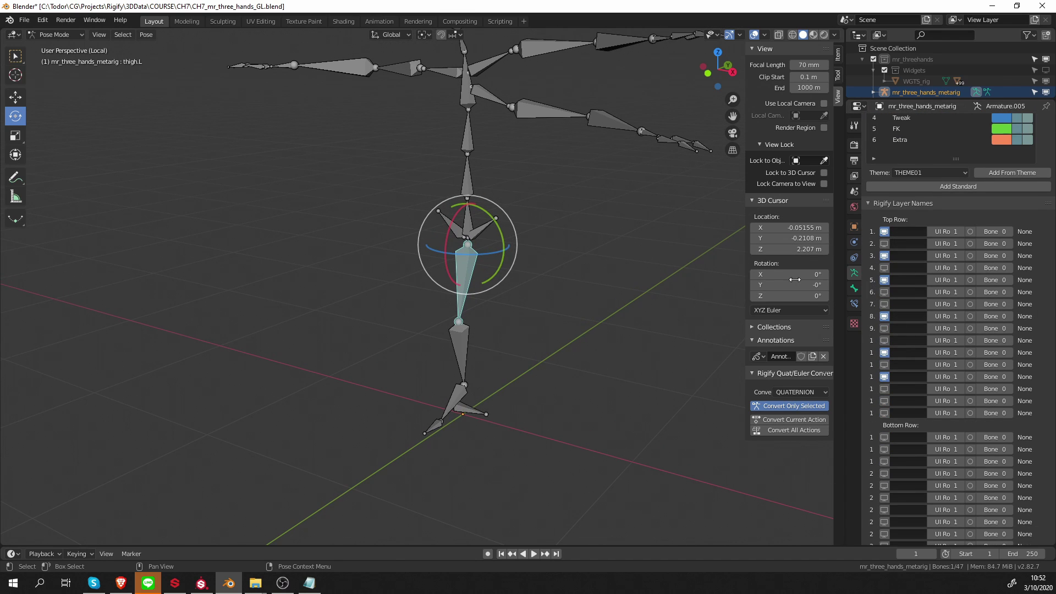
pyautogui.moveTo(847, 247); pyautogui.dragTo(760, 255)
pyautogui.moveTo(555, 143); pyautogui.dragTo(472, 112, button='middle')
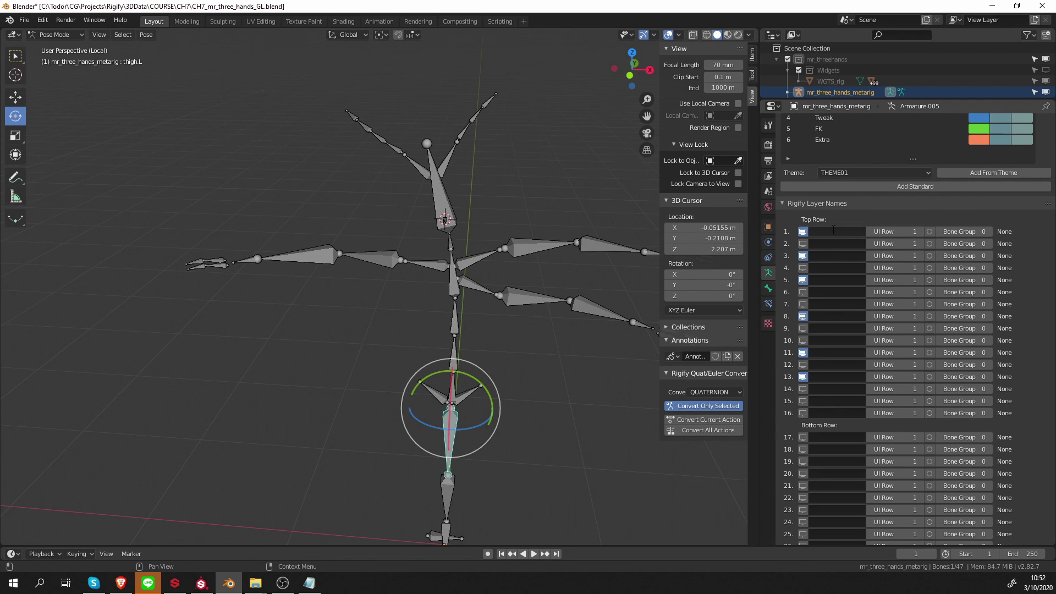
# Name the first two Rigify layers Tentacles and Tentacles Tweak.
pyautogui.click(834, 231)
pyautogui.write('Tentacles')
pyautogui.press('Return')
pyautogui.click(836, 244)
pyautogui.write('Tentacles')
pyautogui.write('Tweak')
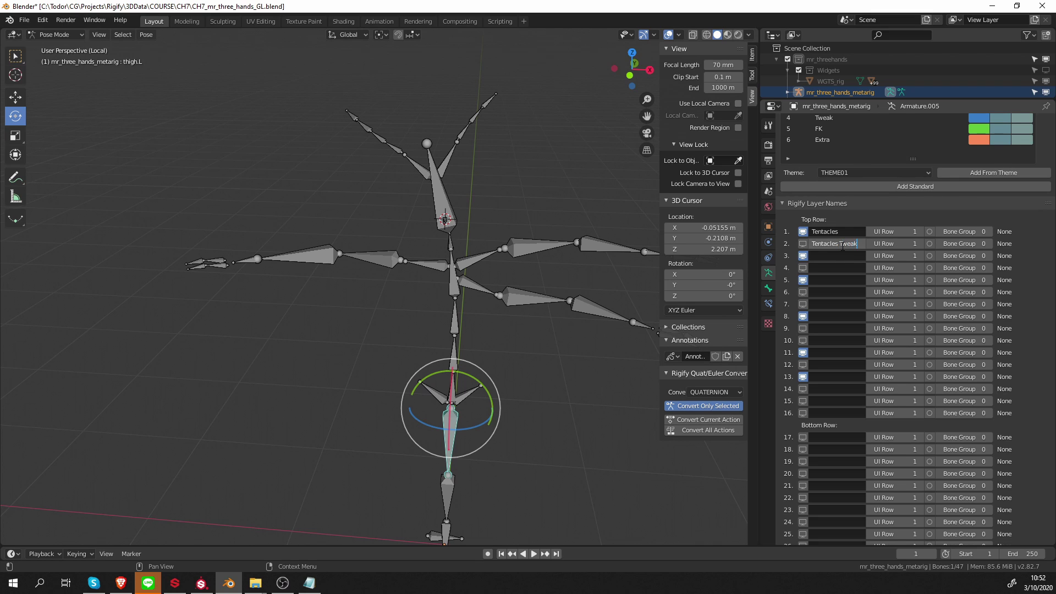
pyautogui.press('Return')
pyautogui.moveTo(456, 231); pyautogui.dragTo(418, 226, button='middle')
# Name Rigify layers 3 and 4 Head and Head Tweak.
pyautogui.click(839, 256)
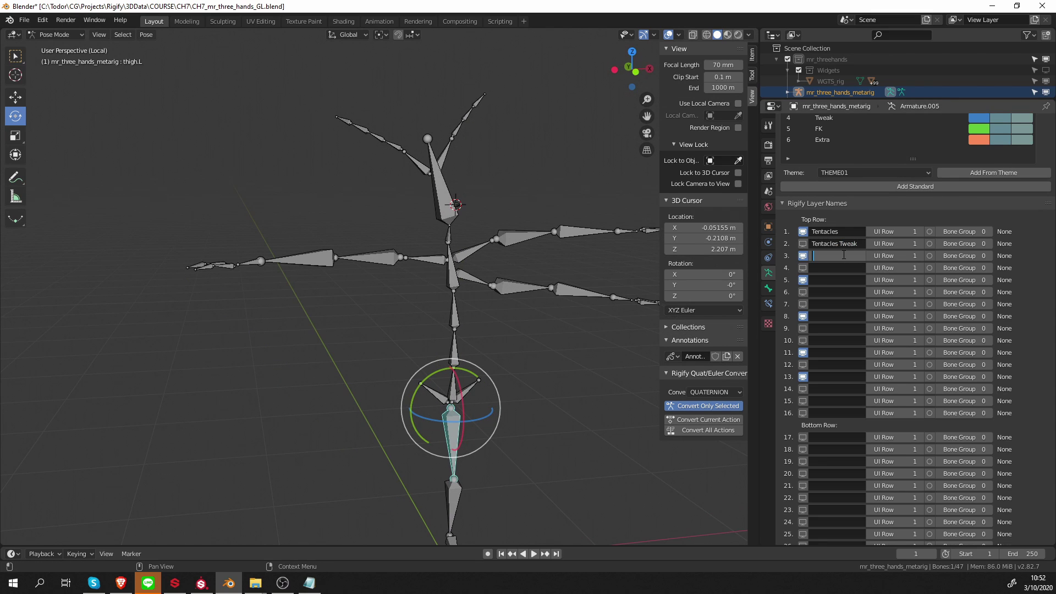
pyautogui.write('Head')
pyautogui.press('Return')
pyautogui.moveTo(511, 290); pyautogui.dragTo(503, 292, button='middle')
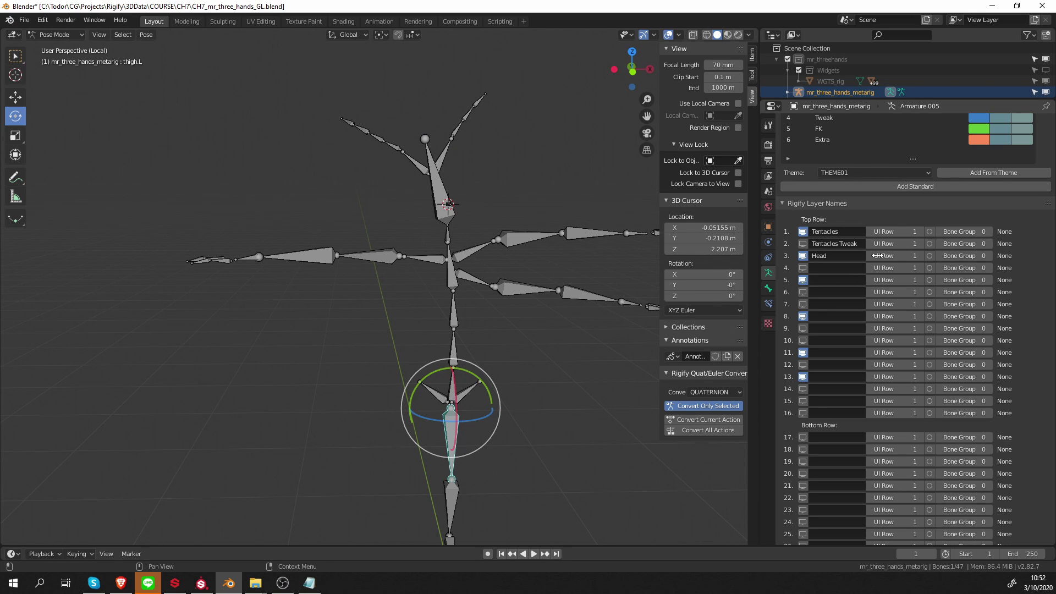
pyautogui.click(829, 268)
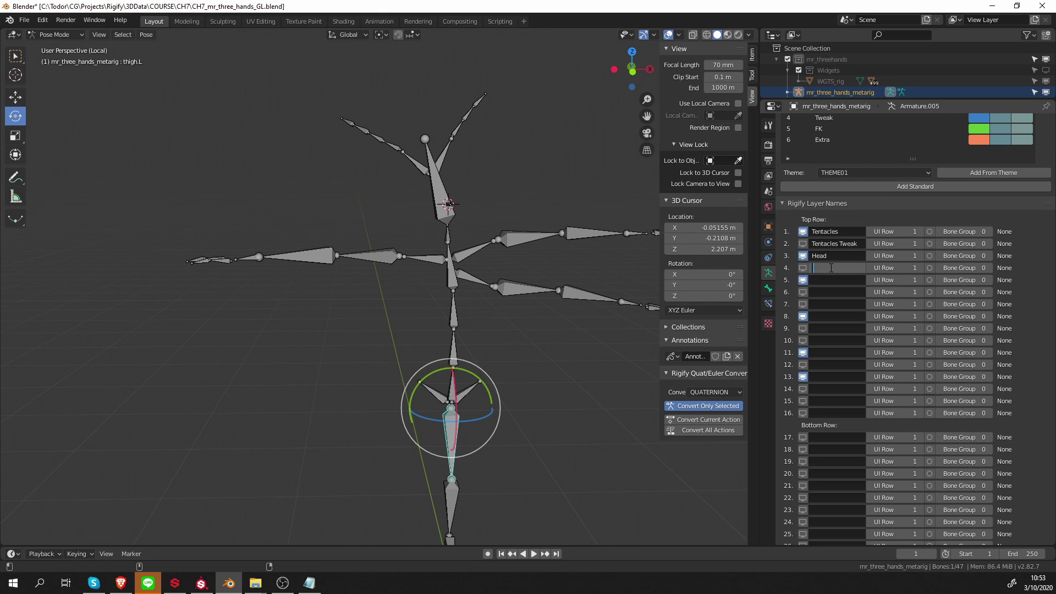
pyautogui.write('Head Tweak')
pyautogui.press('Return')
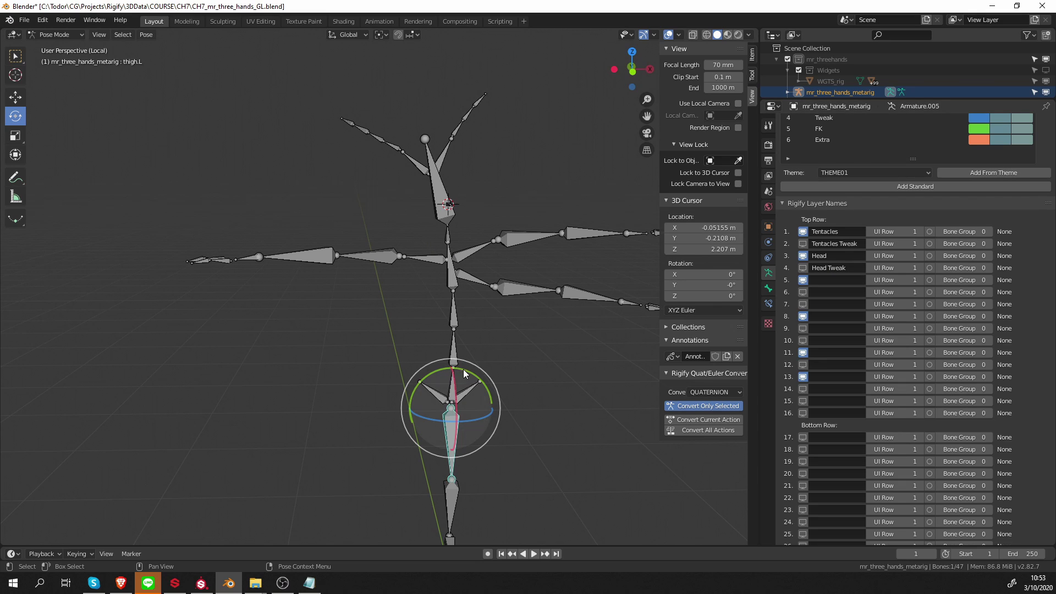
# Name Rigify layers 5 and 6 Spine Main and Spine FK.
pyautogui.click(845, 280)
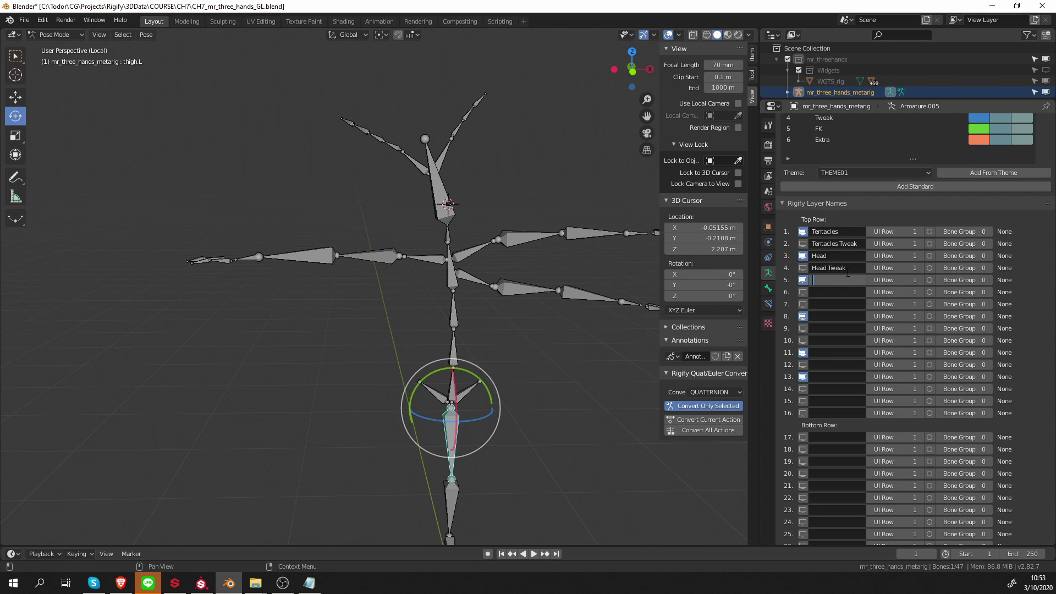
pyautogui.write('Spine')
pyautogui.press('Return')
pyautogui.click(847, 279)
pyautogui.click(850, 279)
pyautogui.write('Main')
pyautogui.press('Return')
pyautogui.write('Spine')
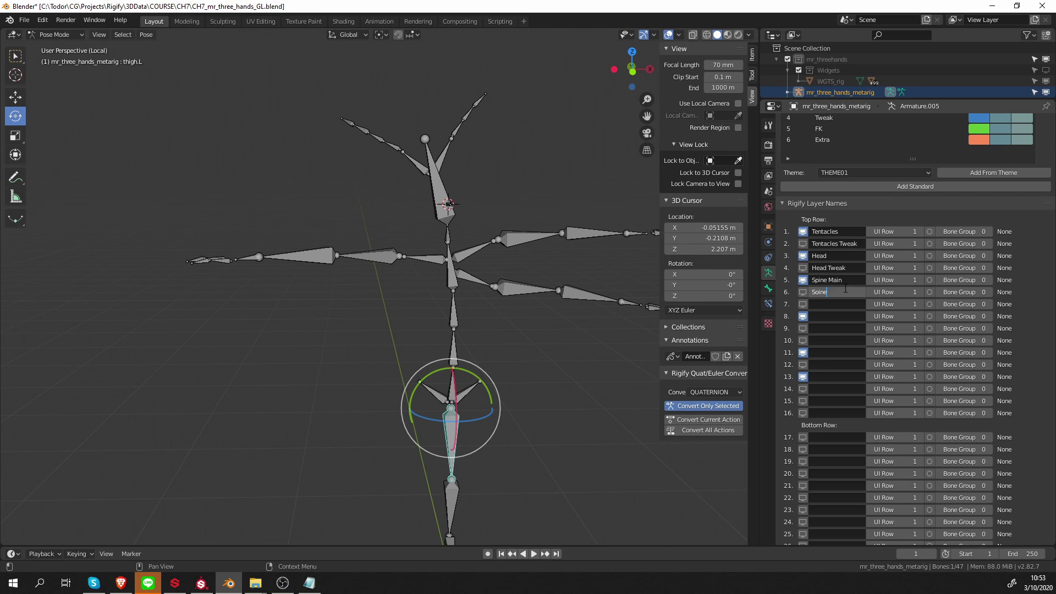
pyautogui.press('BackSpace')
pyautogui.press('BackSpace')
pyautogui.press('BackSpace')
pyautogui.press('BackSpace')
pyautogui.write('pine FK')
pyautogui.press('Return')
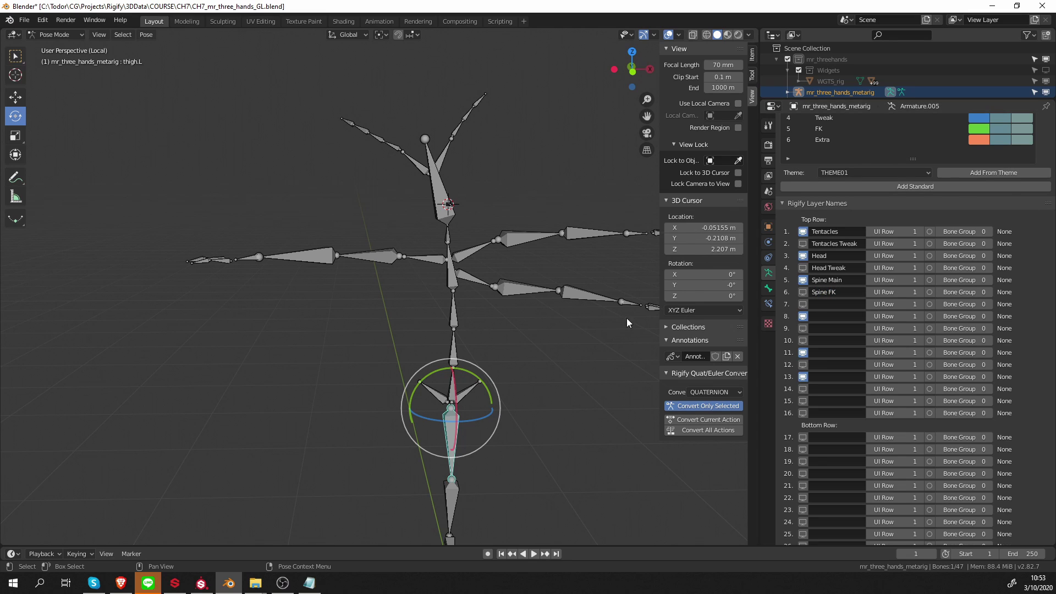
# Check the spine bone's settings, then name layers 7 and 8 Spine Tweak and Arms IK.
pyautogui.click(453, 388)
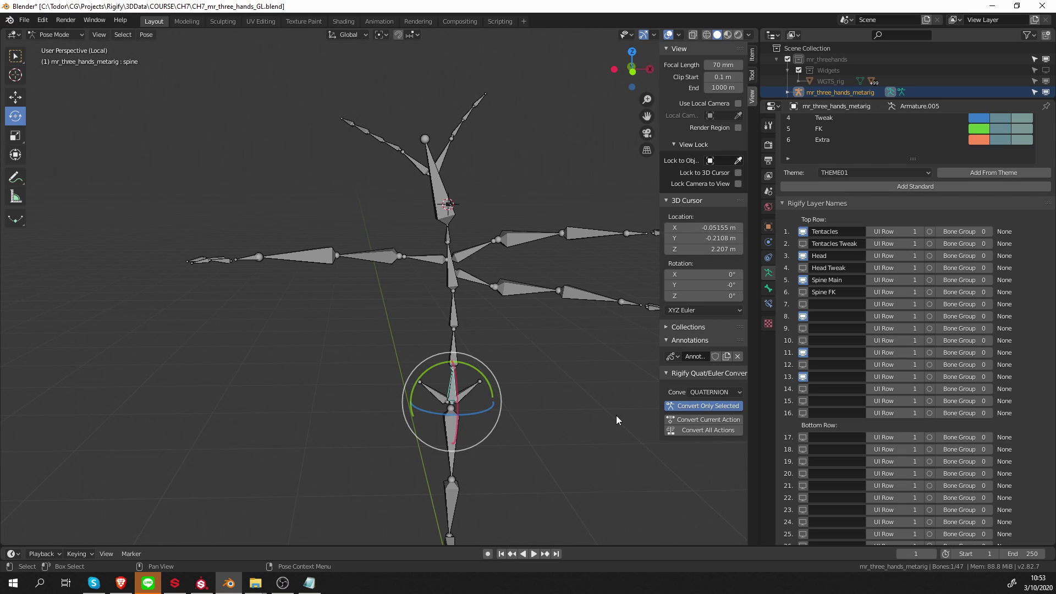
pyautogui.click(768, 288)
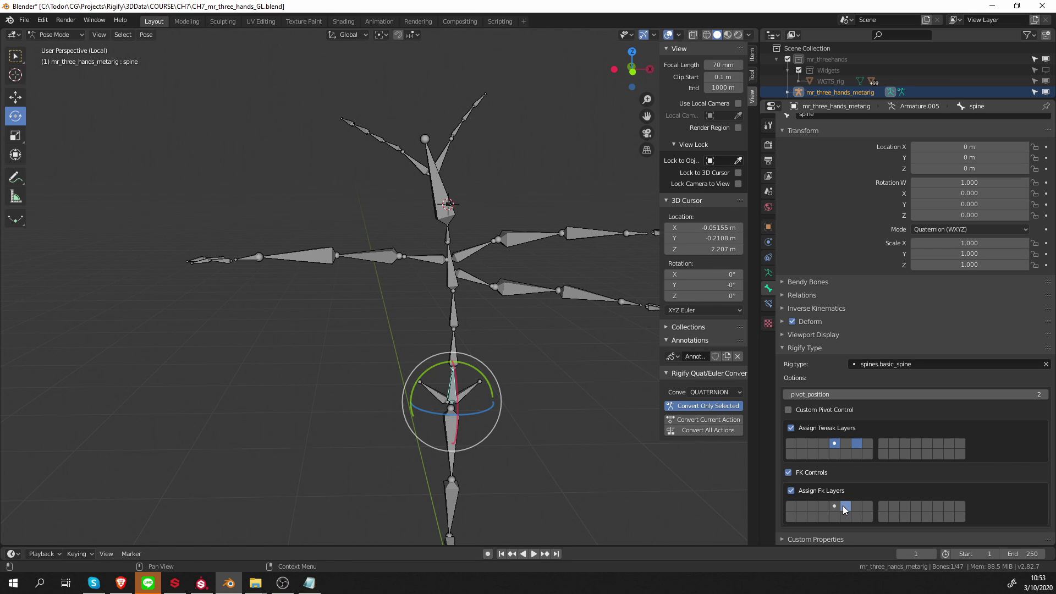
pyautogui.click(769, 273)
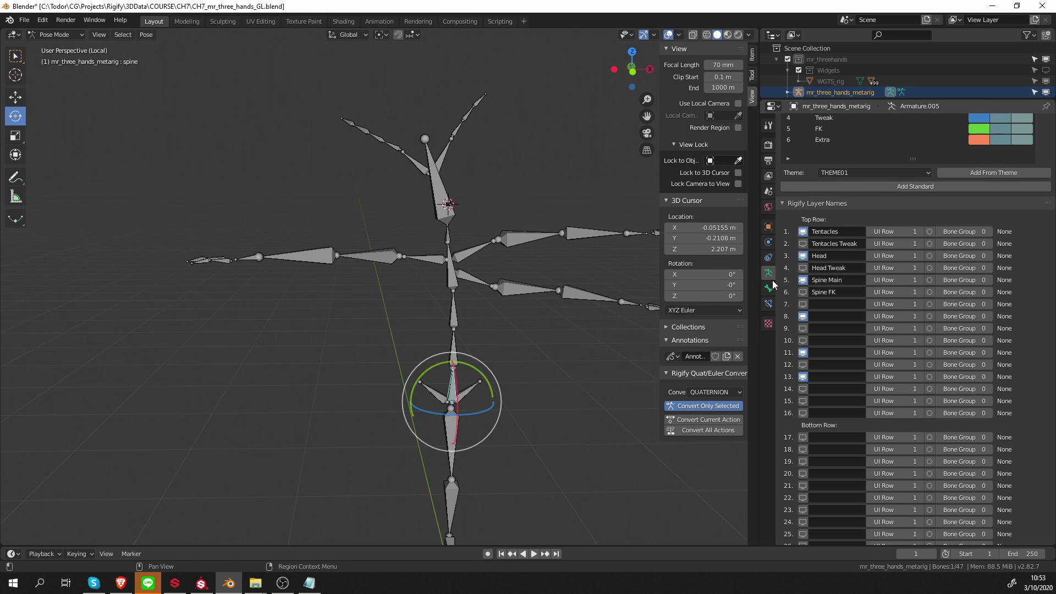
pyautogui.click(846, 291)
pyautogui.click(838, 304)
pyautogui.write('Spine FK')
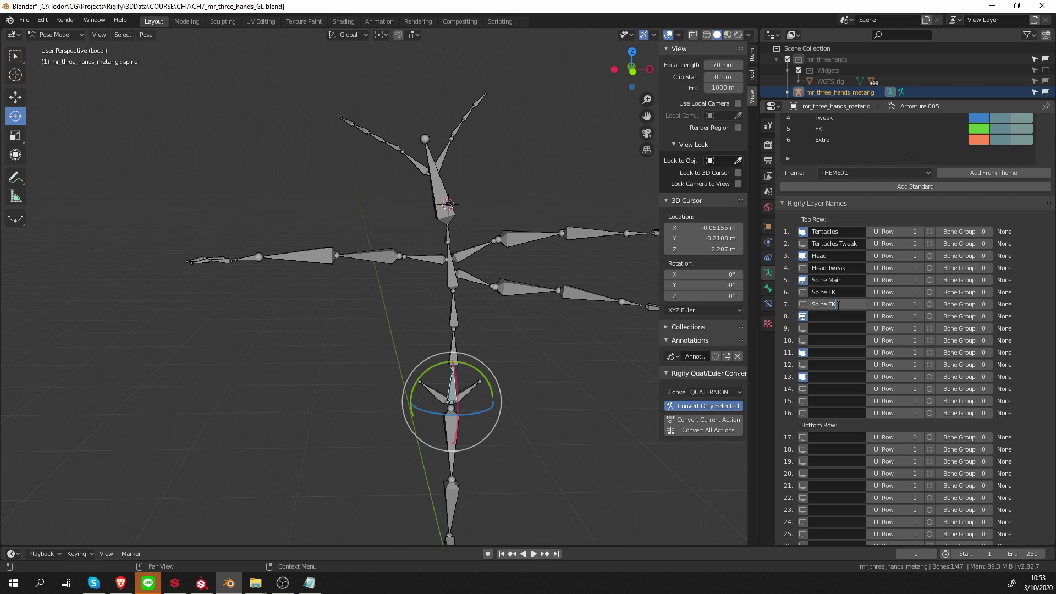
pyautogui.hotkey('ctrl', 'shift', 'Left')
pyautogui.write('Tweak')
pyautogui.press('Return')
pyautogui.moveTo(616, 319); pyautogui.dragTo(556, 283, button='middle')
pyautogui.click(834, 317)
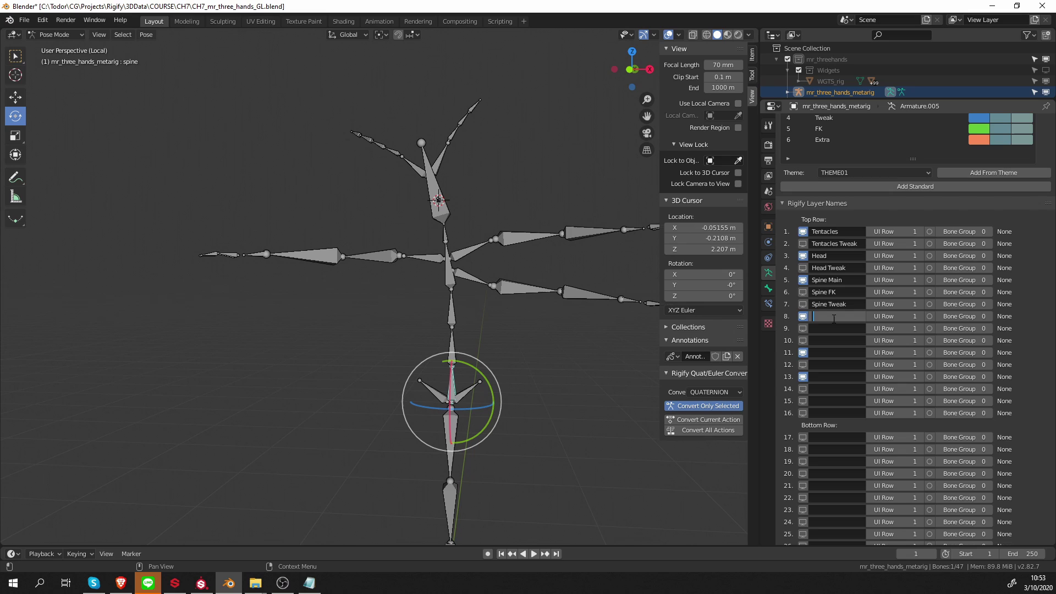
pyautogui.write('Arms IK')
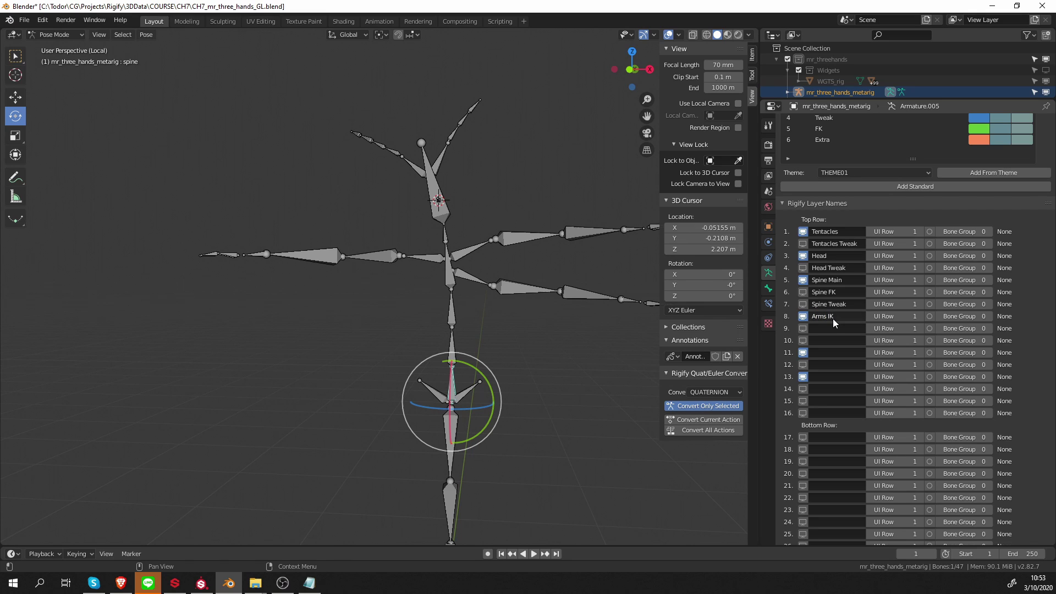
# Confirm Arms IK and name layers 9 and 10 Arm FK and Arms Tweak.
pyautogui.press('Return')
pyautogui.click(380, 256)
pyautogui.click(831, 329)
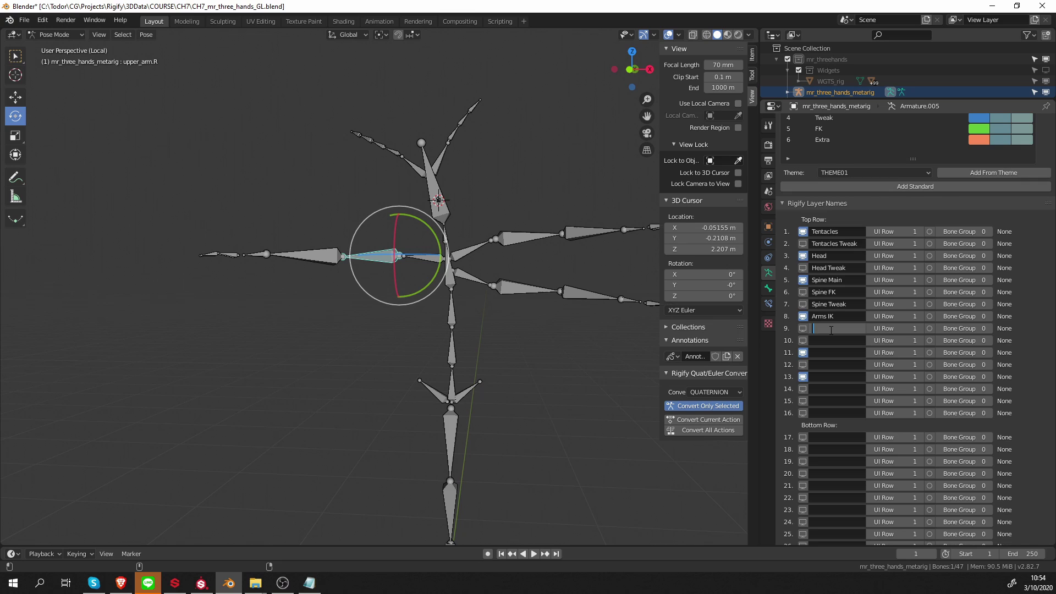
pyautogui.write('Arm FK')
pyautogui.press('Return')
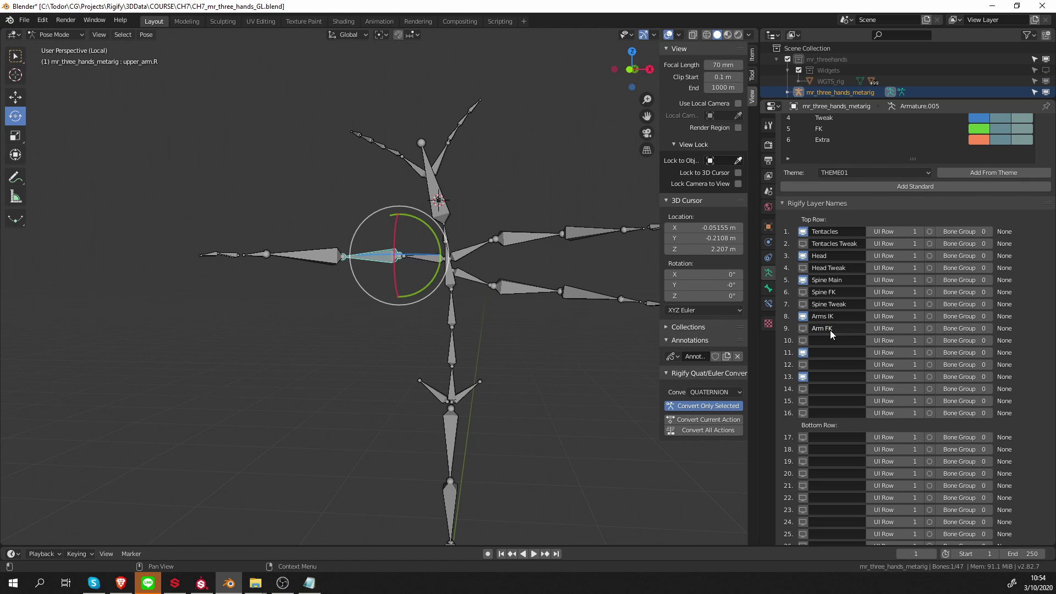
pyautogui.click(831, 341)
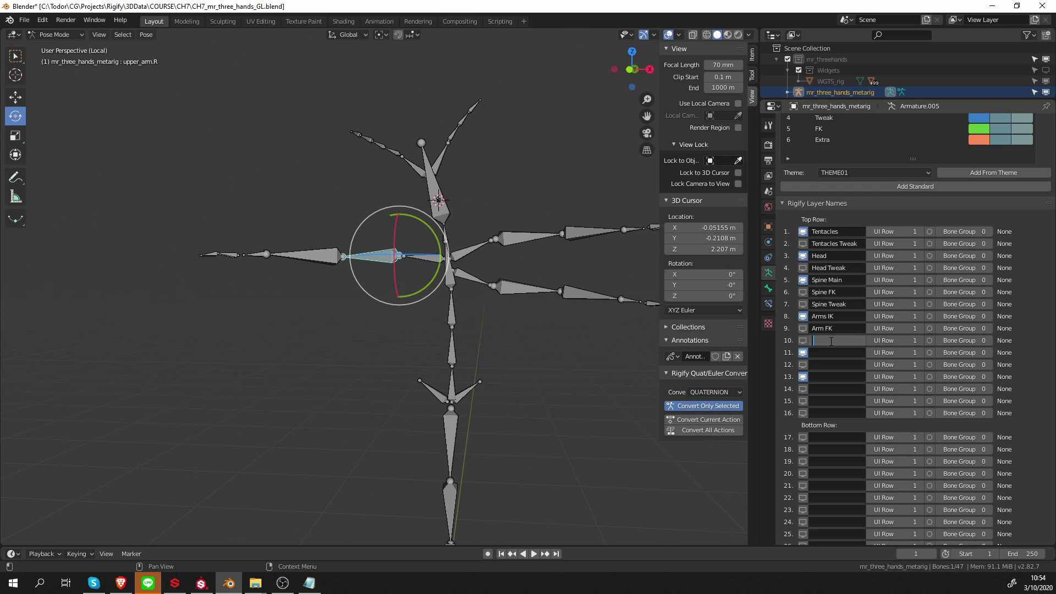
pyautogui.write('Arm Tweak')
pyautogui.hotkey('ctrl', 'Left')
pyautogui.press('Left')
pyautogui.write('s')
pyautogui.press('Return')
# Rename layer 9 to Arms FK and name layer 11 Fingers.
pyautogui.click(831, 328)
pyautogui.write('Arms FK')
pyautogui.press('Return')
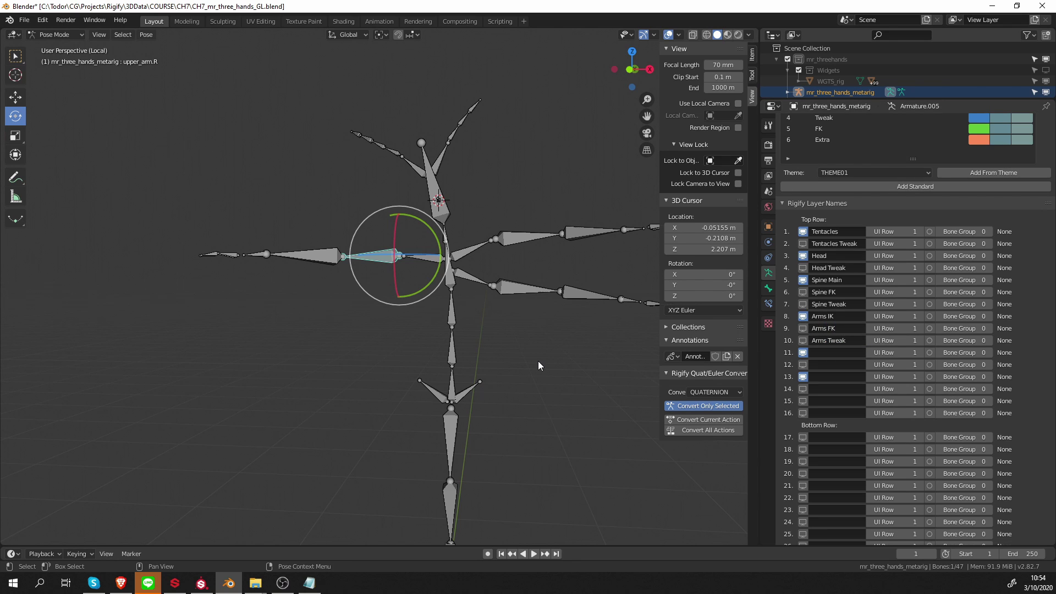
pyautogui.keyDown('shift'); pyautogui.moveTo(538, 361); pyautogui.dragTo(583, 341, button='middle'); pyautogui.keyUp('shift')
pyautogui.click(841, 352)
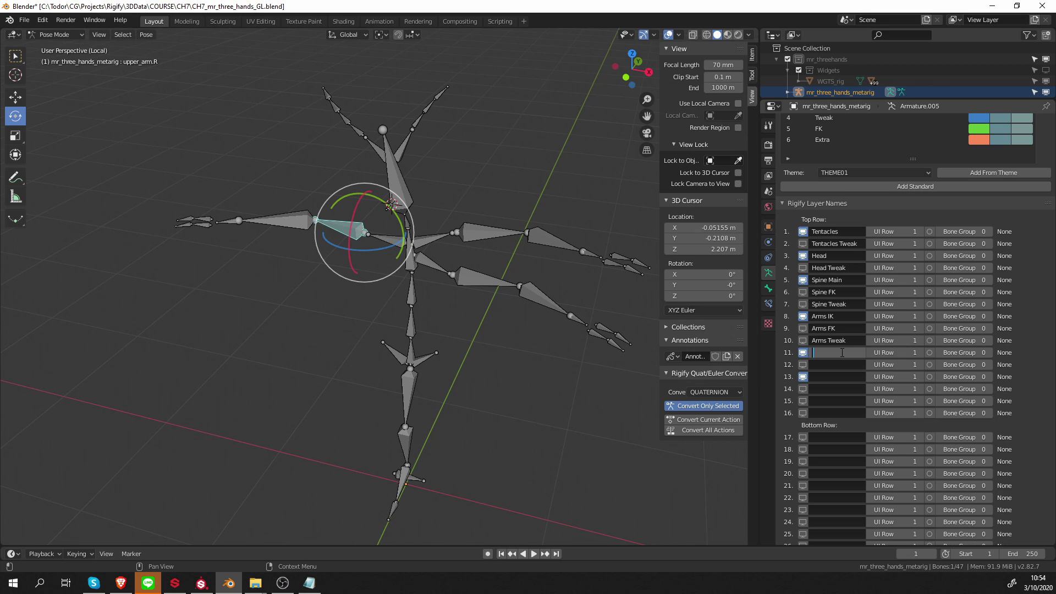
pyautogui.write('Fingers')
pyautogui.press('Return')
# Check a finger bone's Rigify settings and name layer 12 Finger Tweak.
pyautogui.click(597, 333)
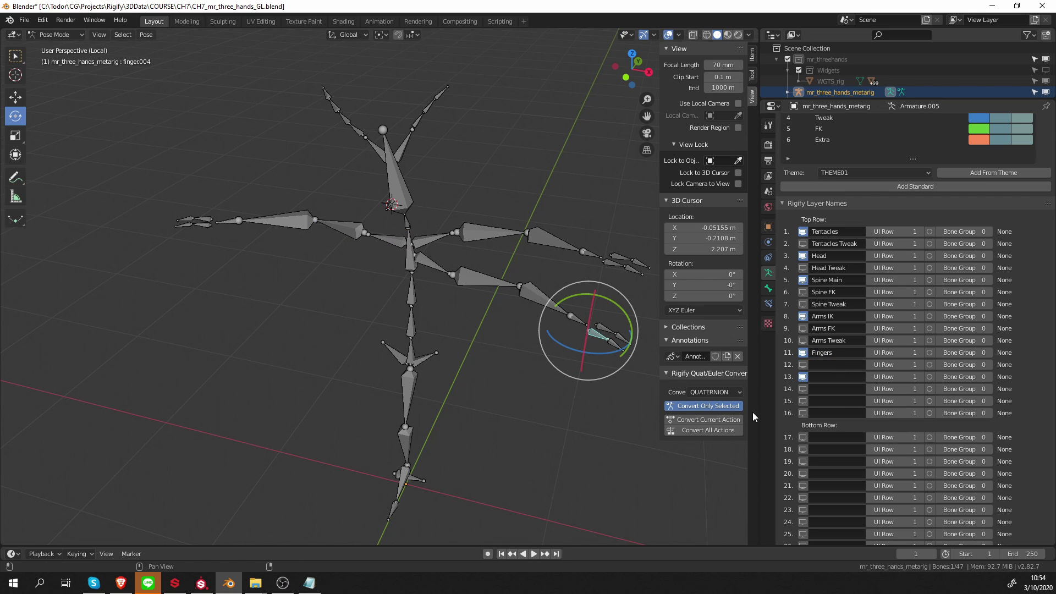
pyautogui.click(768, 288)
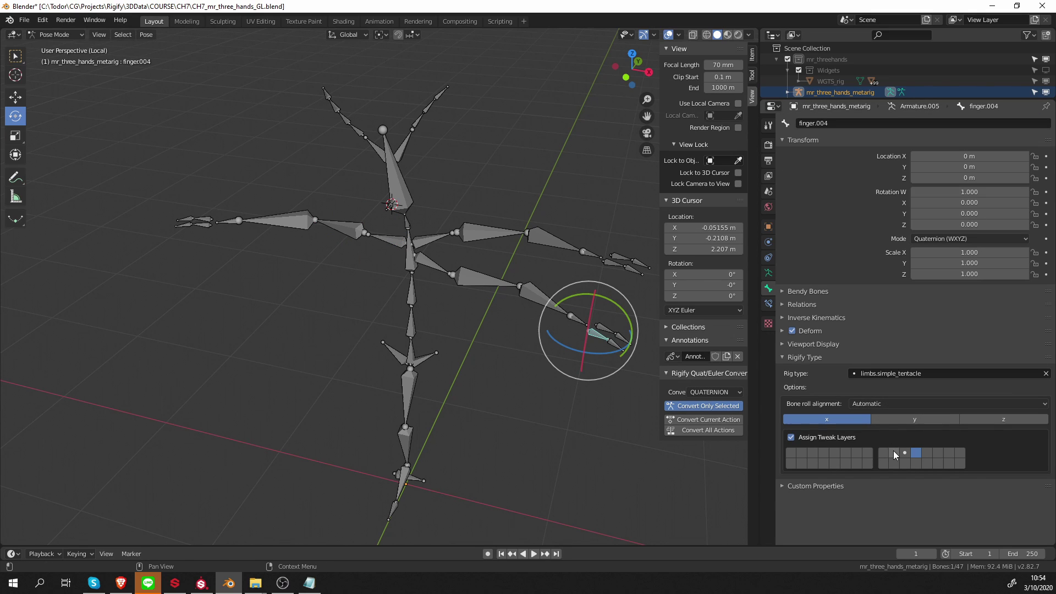
pyautogui.click(768, 273)
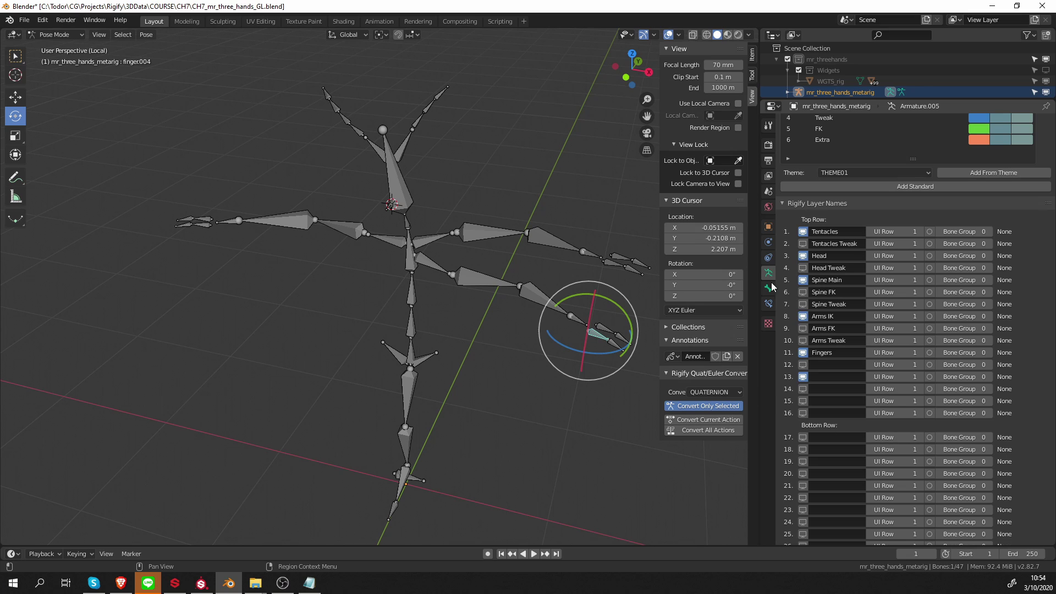
pyautogui.click(813, 363)
pyautogui.write('Finger Tweak')
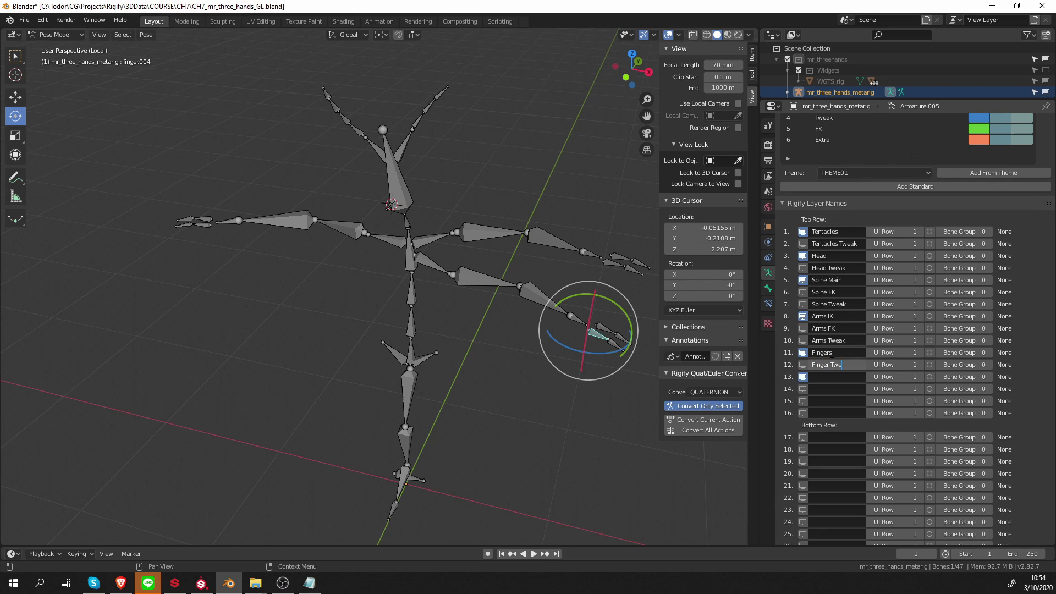
pyautogui.press('Return')
# Name Rigify layers 13–15 Leg IK, Leg FK and Leg Tweak.
pyautogui.moveTo(424, 360); pyautogui.dragTo(479, 406, button='middle')
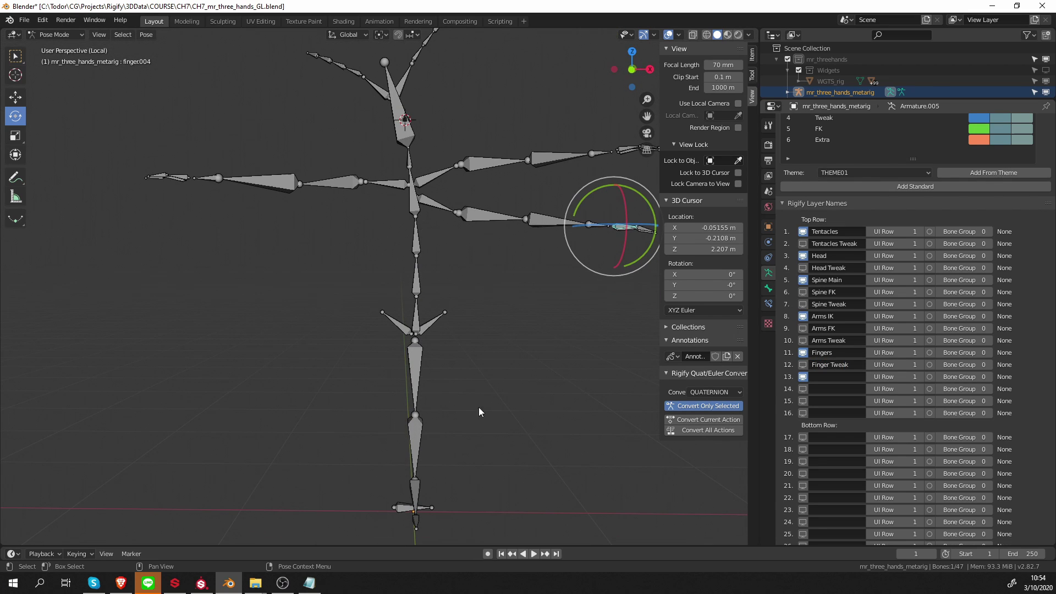
pyautogui.click(829, 375)
pyautogui.write('Leg')
pyautogui.press('Return')
pyautogui.click(828, 378)
pyautogui.press('End')
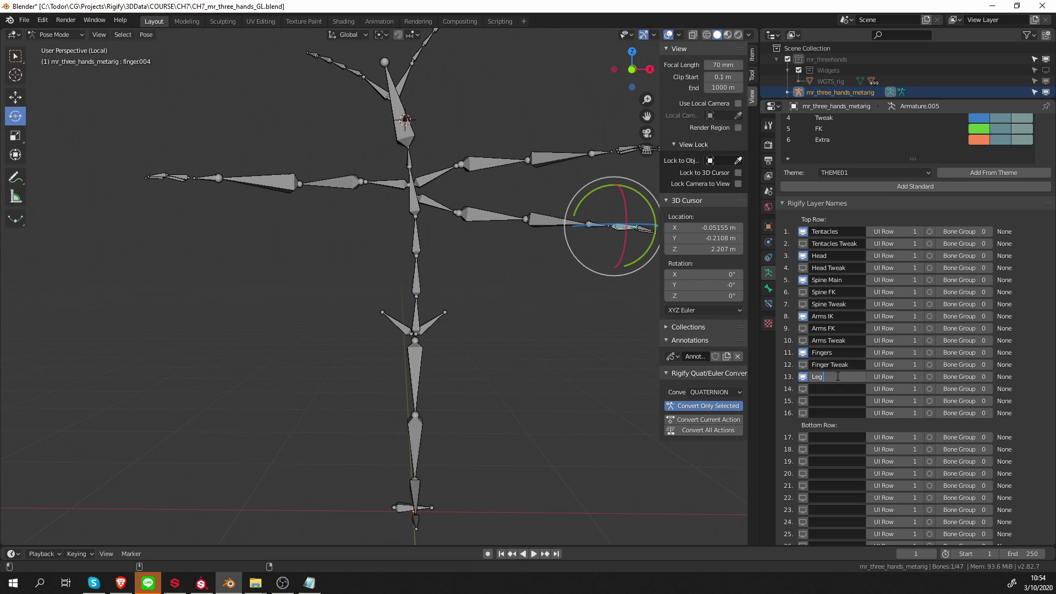
pyautogui.write('IK')
pyautogui.press('Return')
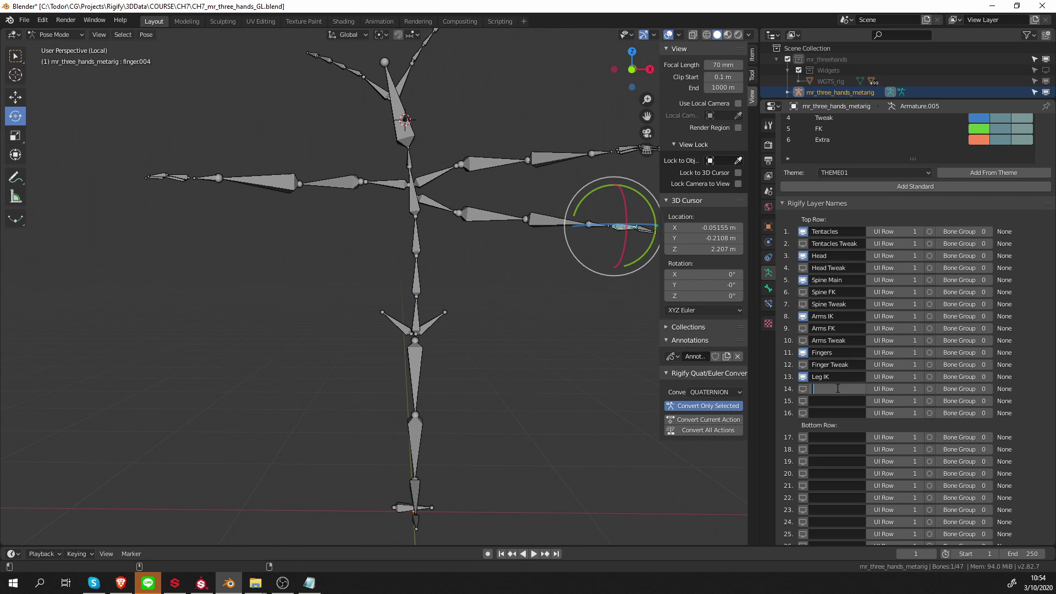
pyautogui.write('Leg FKL')
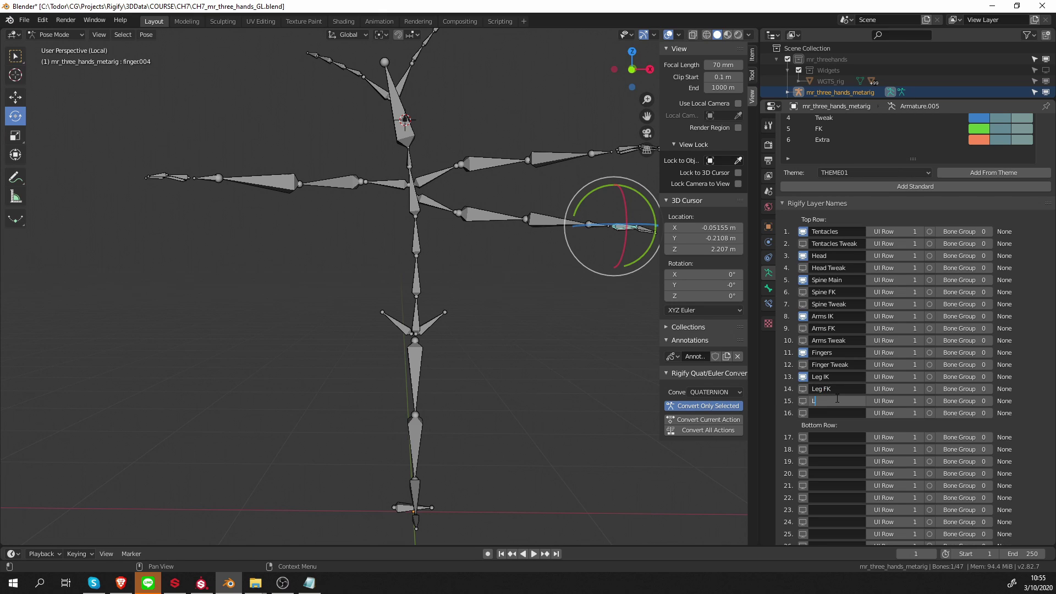
pyautogui.write('eg Tweak')
pyautogui.press('Return')
pyautogui.scroll(10, 861, 413)
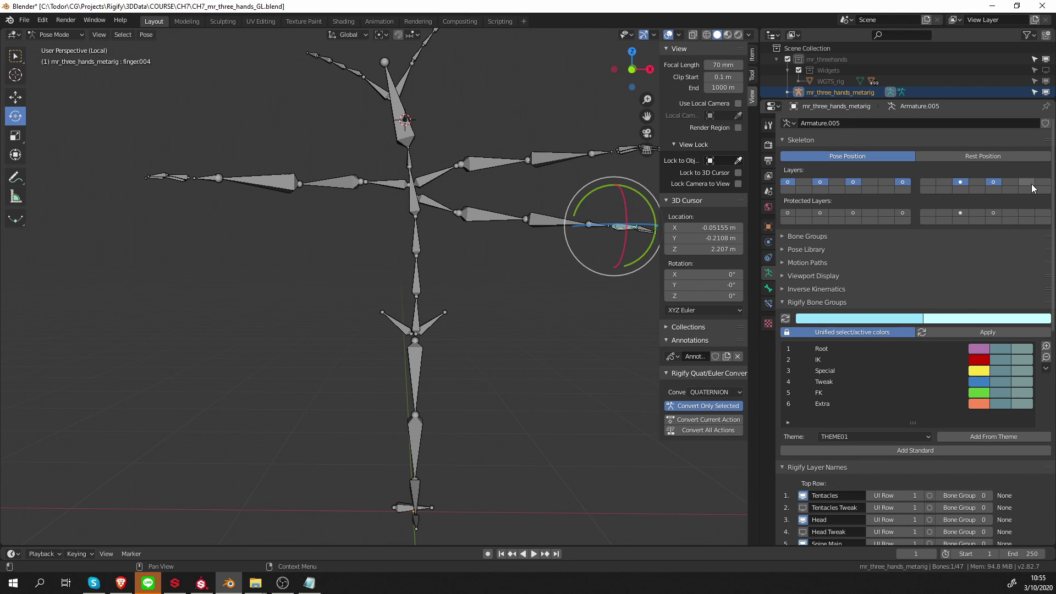
pyautogui.scroll(-10, 1031, 184)
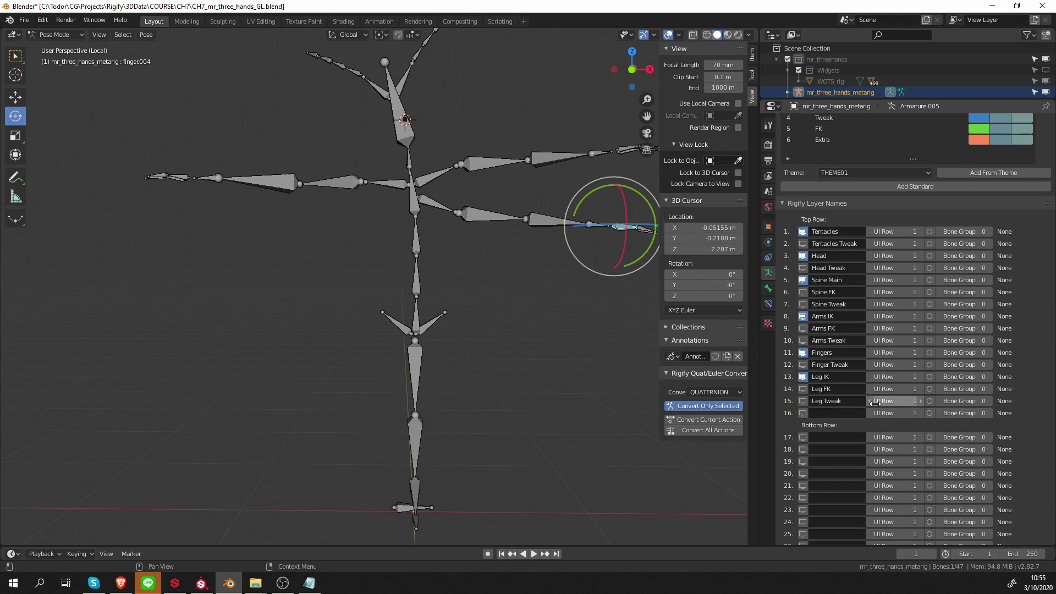
pyautogui.scroll(10, 814, 295)
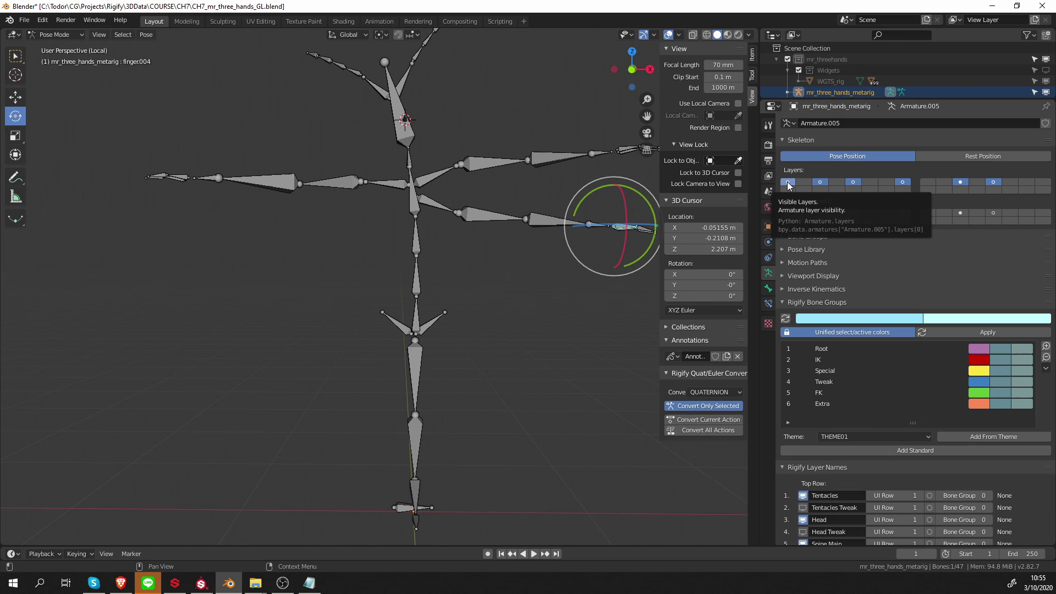
pyautogui.scroll(-8, 817, 257)
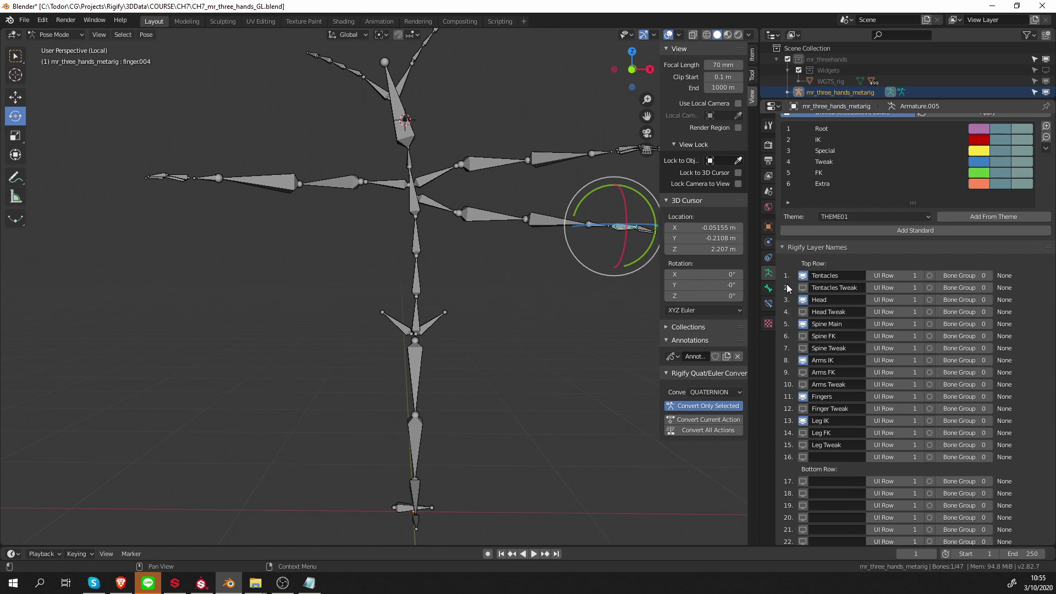
pyautogui.scroll(8, 969, 257)
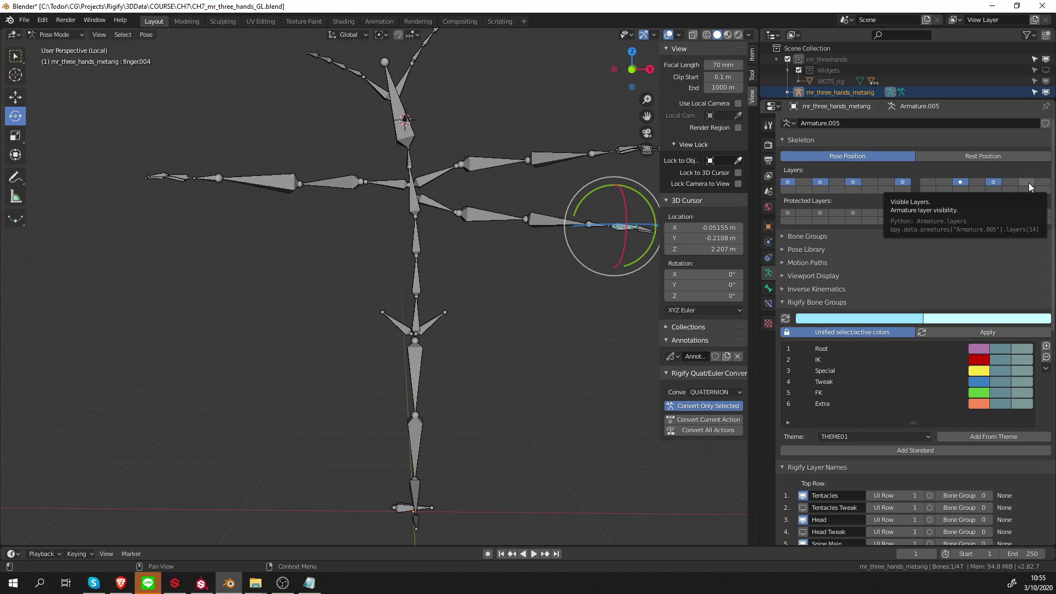
pyautogui.scroll(-8, 869, 400)
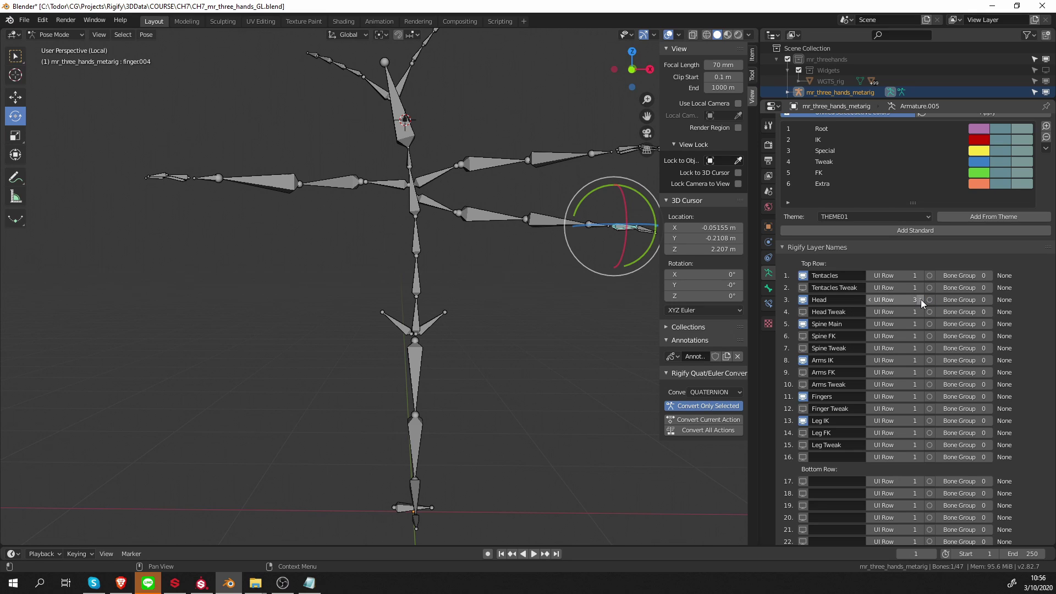
# Put Head and Head Tweak on UI row 2 and the three Spine layers on row 3.
pyautogui.moveTo(873, 302); pyautogui.dragTo(899, 301)
pyautogui.click(872, 302)
pyautogui.click(919, 312)
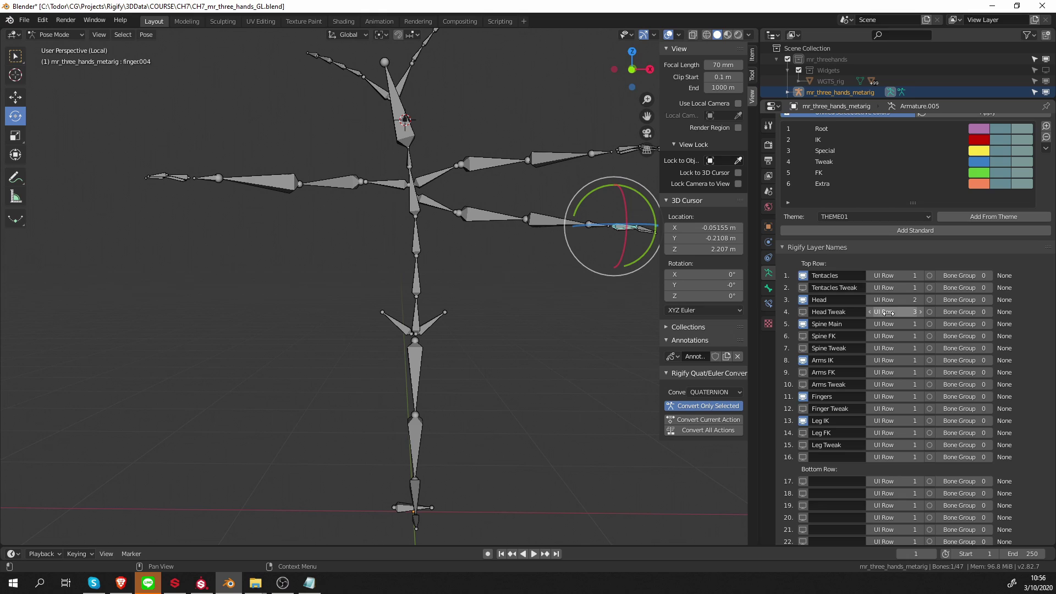
pyautogui.click(920, 325)
pyautogui.click(919, 325)
pyautogui.click(919, 334)
pyautogui.click(920, 333)
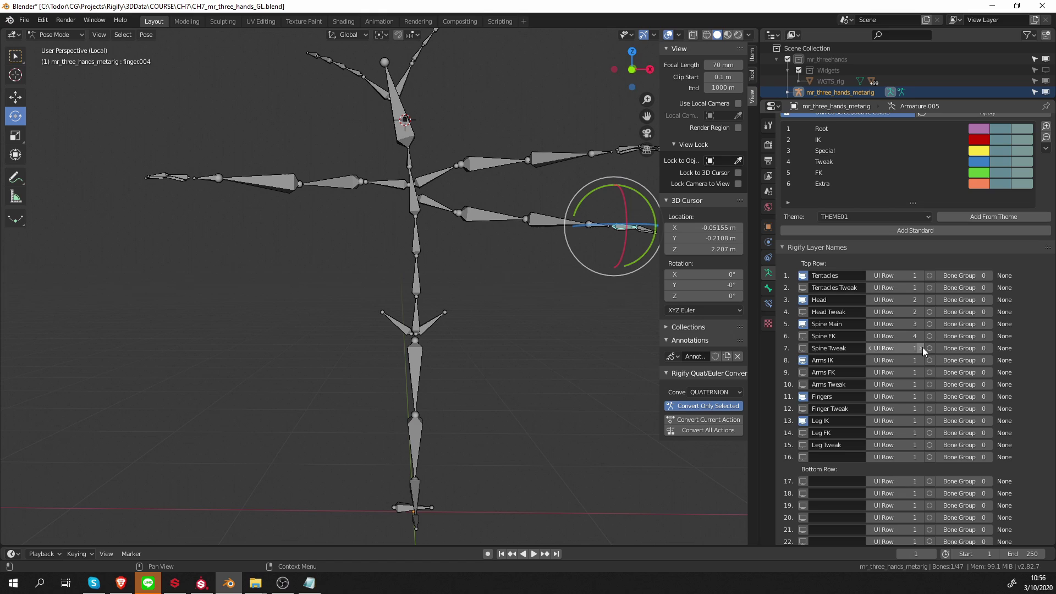
pyautogui.click(921, 348)
pyautogui.click(921, 348)
pyautogui.click(922, 348)
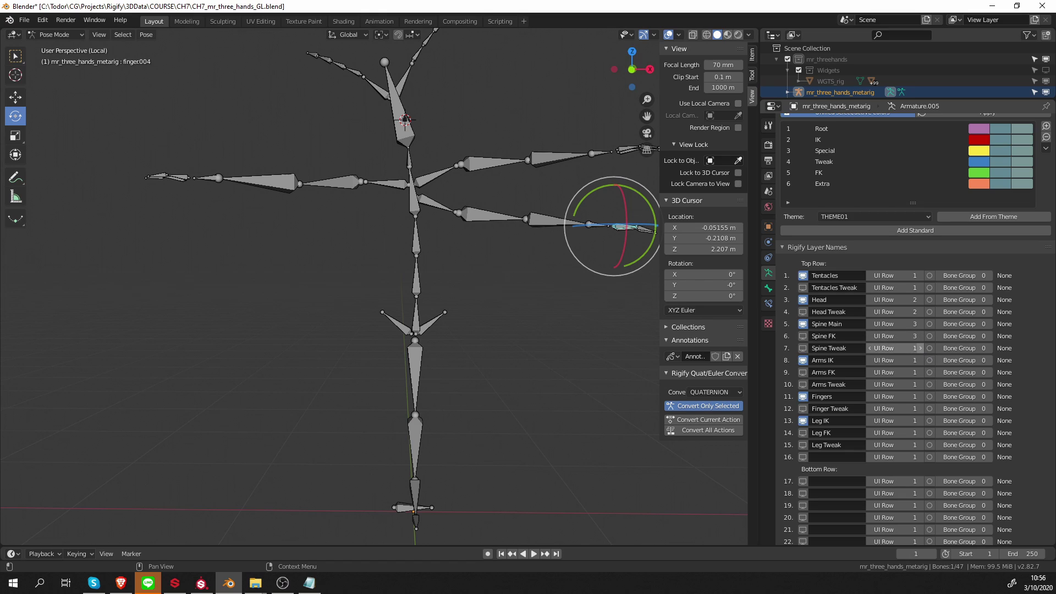
pyautogui.click(870, 348)
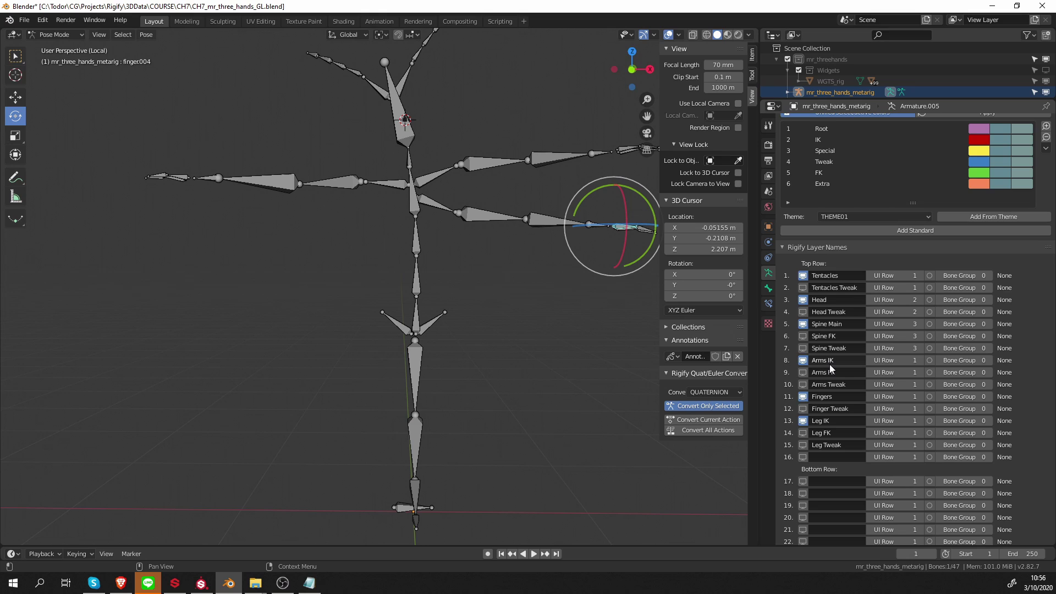
# Put Arms IK, Arms FK and Arms Tweak on UI row 4 and Fingers on row 5.
pyautogui.click(919, 360)
pyautogui.click(920, 361)
pyautogui.click(919, 361)
pyautogui.click(921, 372)
pyautogui.click(920, 372)
pyautogui.click(921, 372)
pyautogui.click(915, 385)
pyautogui.write('4')
pyautogui.press('Return')
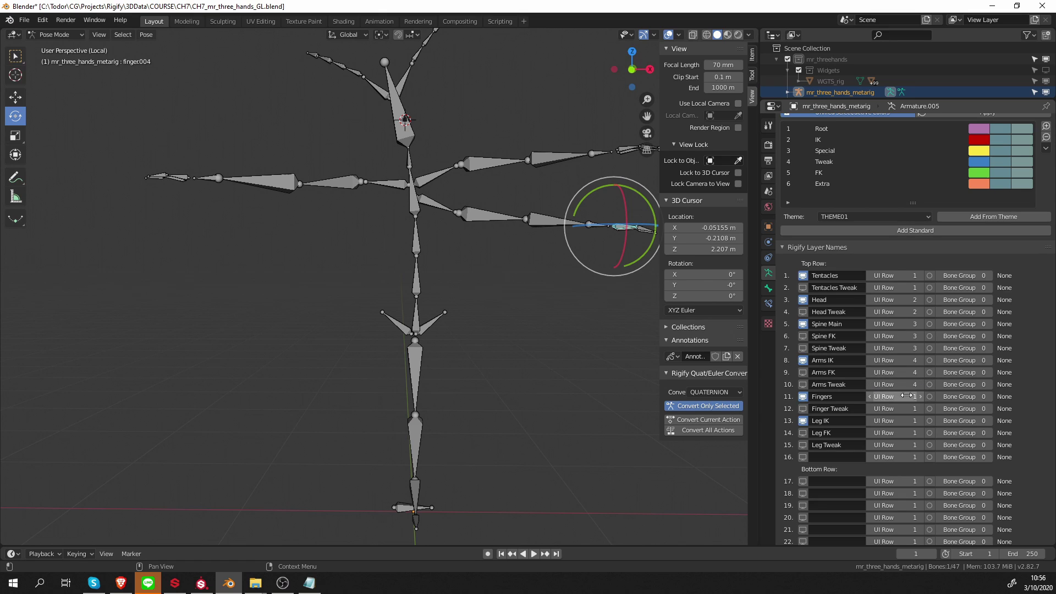
pyautogui.click(908, 397)
pyautogui.write('5')
pyautogui.press('Return')
# Put Leg IK, Leg FK and Leg Tweak on UI row 6.
pyautogui.keyDown('ctrl'); pyautogui.scroll(4, 911, 409); pyautogui.keyUp('ctrl')
pyautogui.click(906, 420)
pyautogui.write('6')
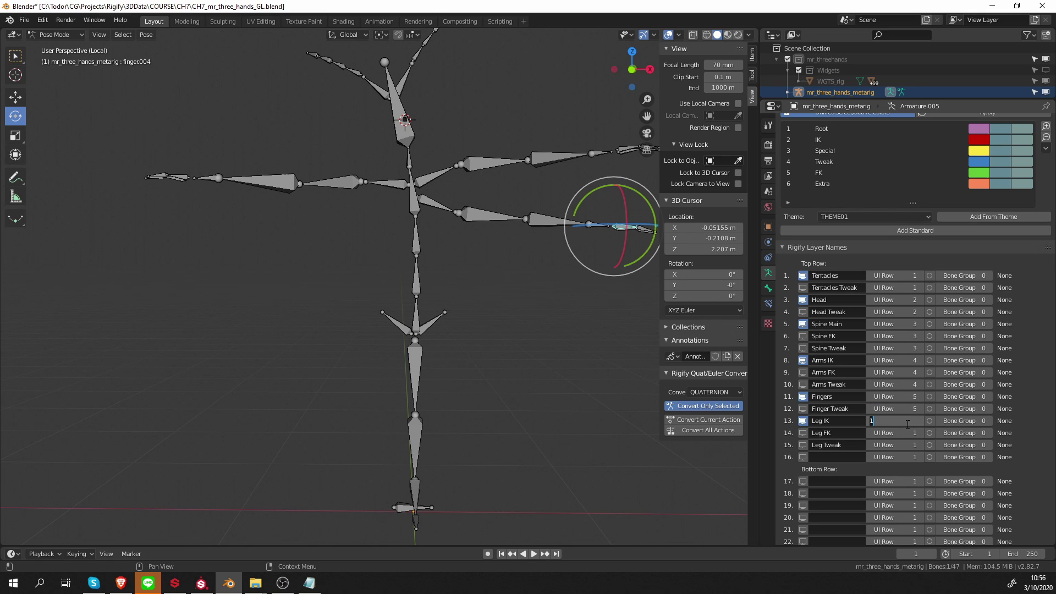
pyautogui.press('Return')
pyautogui.click(906, 433)
pyautogui.write('6')
pyautogui.press('Return')
pyautogui.click(906, 444)
pyautogui.write('6')
pyautogui.press('Return')
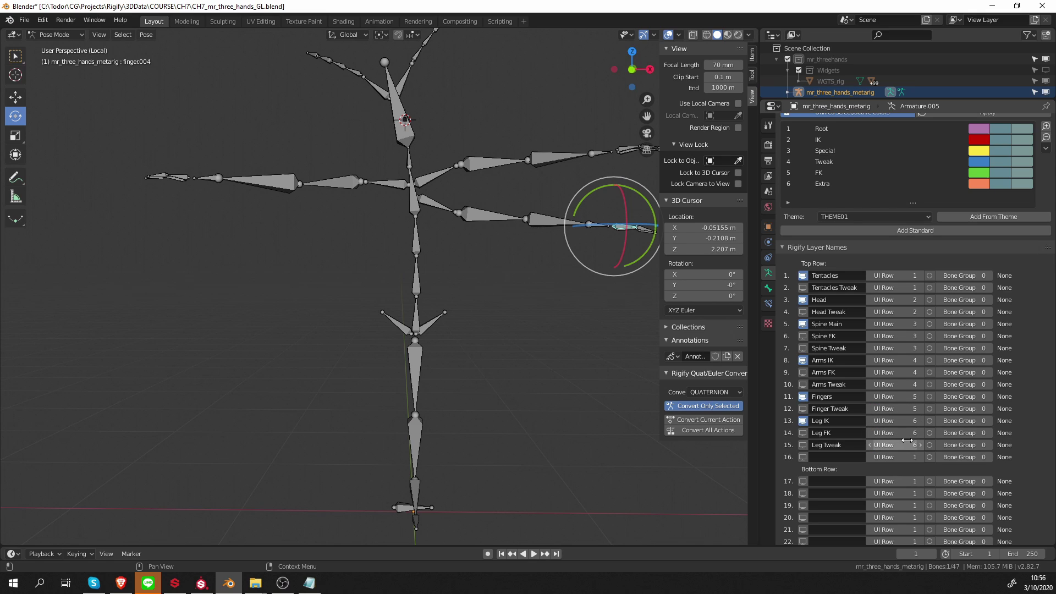
# Give Tentacles bone group 5 (FK), confirm Tentacles Tweak's group, and give Head group 5.
pyautogui.scroll(2, 1012, 292)
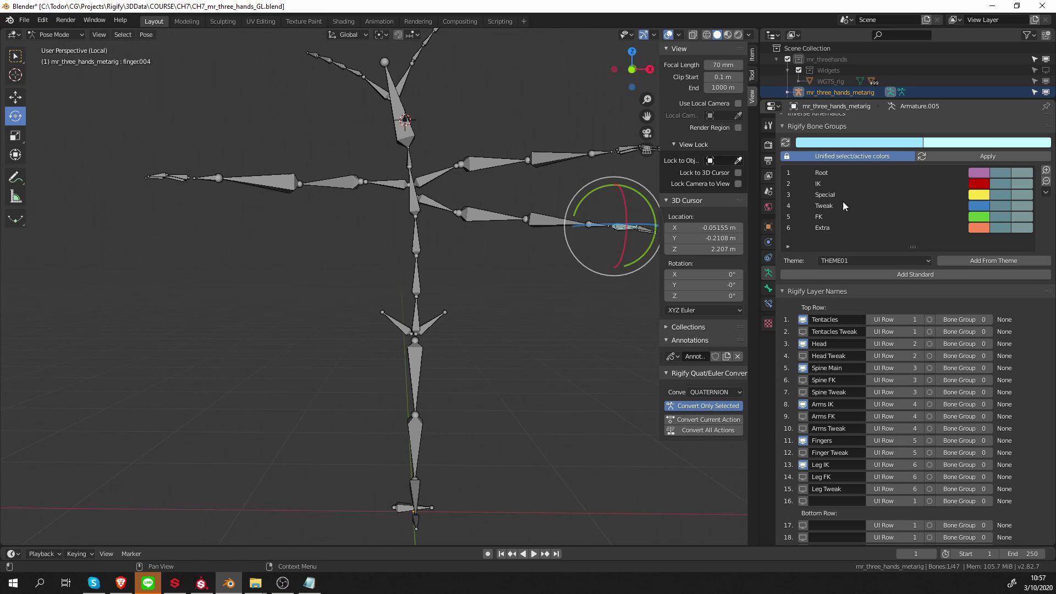
pyautogui.click(826, 220)
pyautogui.click(968, 320)
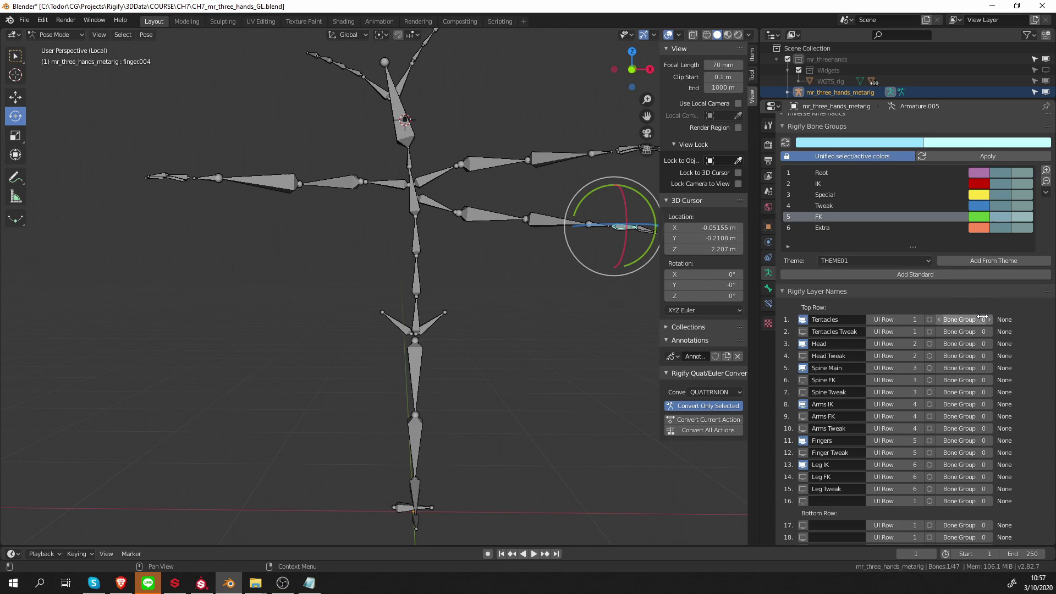
pyautogui.write('5')
pyautogui.press('Return')
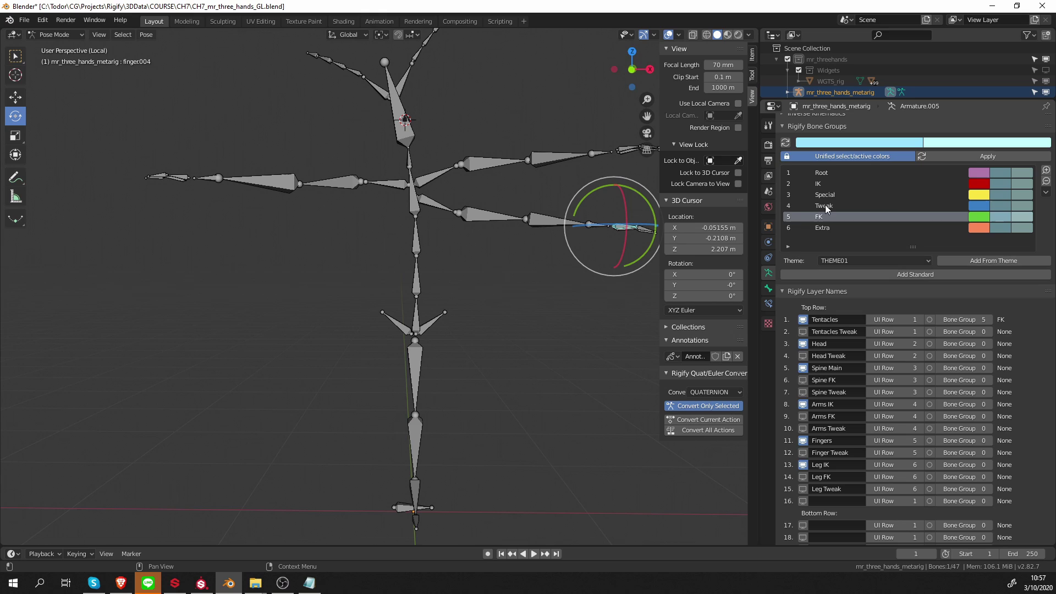
pyautogui.click(970, 331)
pyautogui.press('Return')
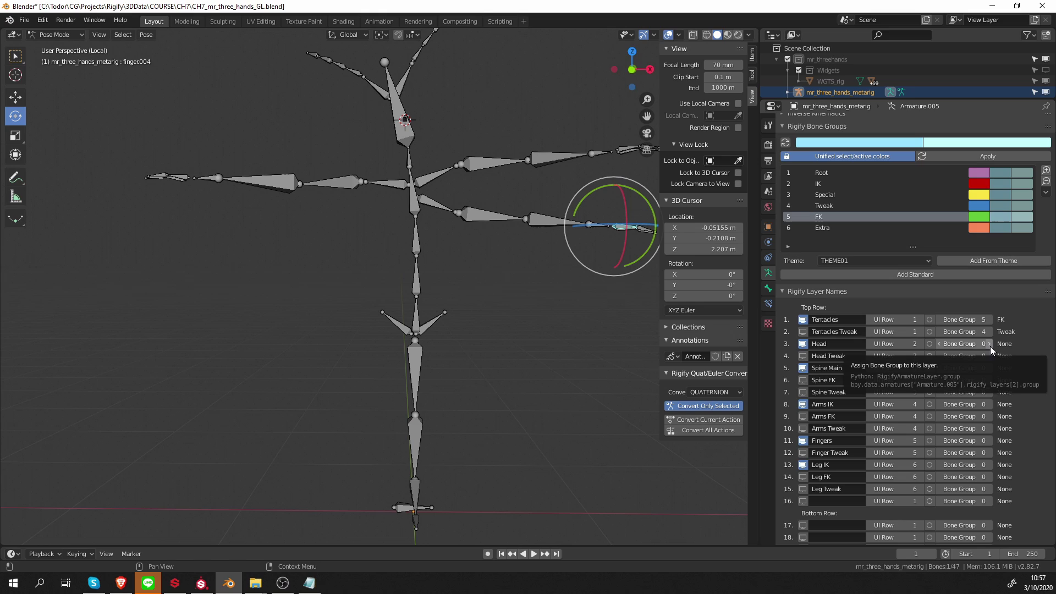
pyautogui.click(988, 339)
pyautogui.write('5')
pyautogui.press('Return')
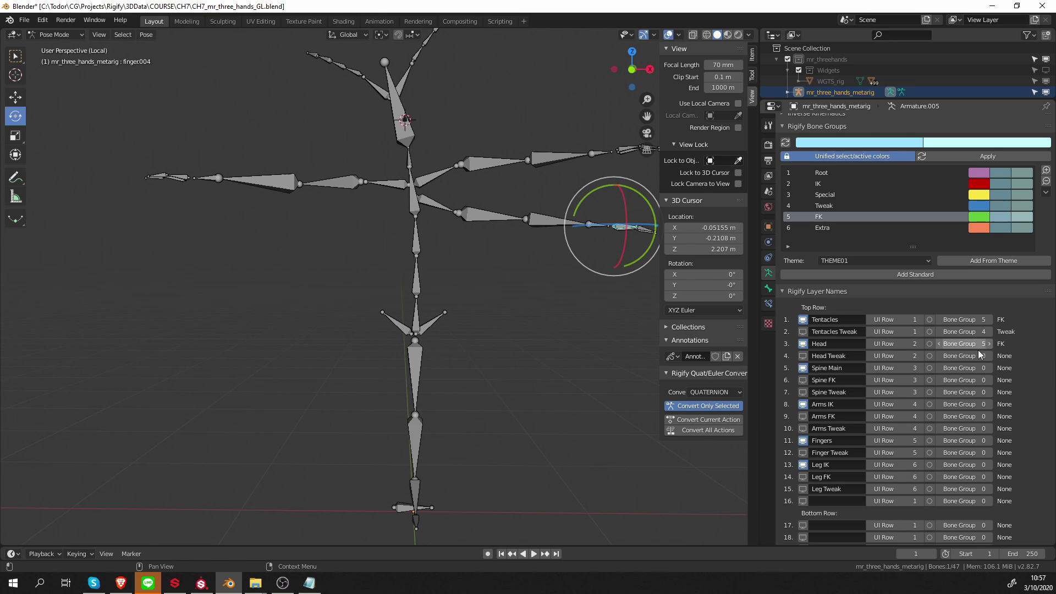
# Set Head Tweak to bone group 4 and Spine Main to the Special group 3.
pyautogui.click(979, 354)
pyautogui.write('4')
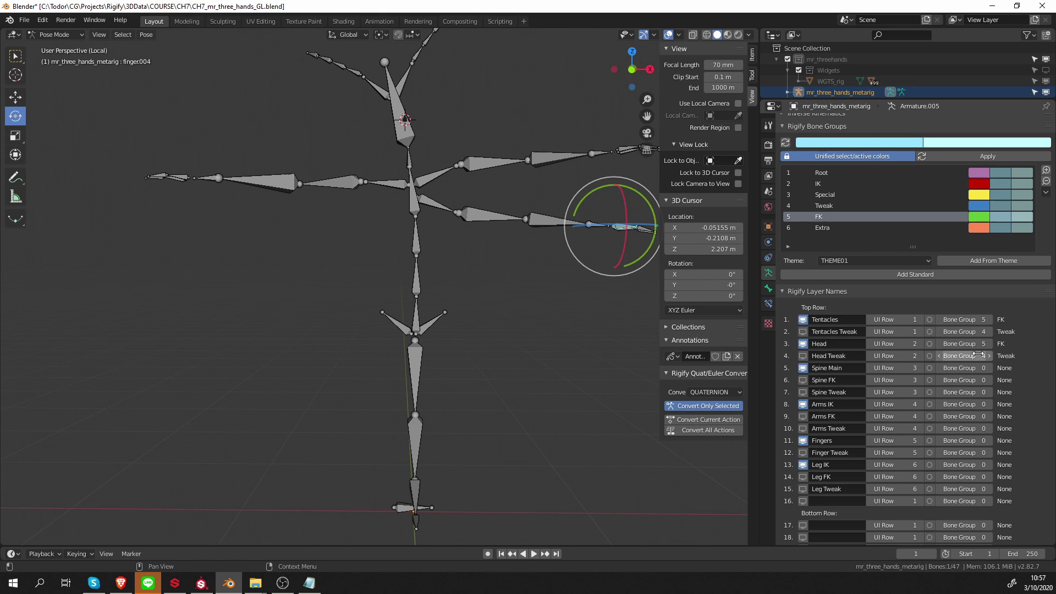
pyautogui.press('Return')
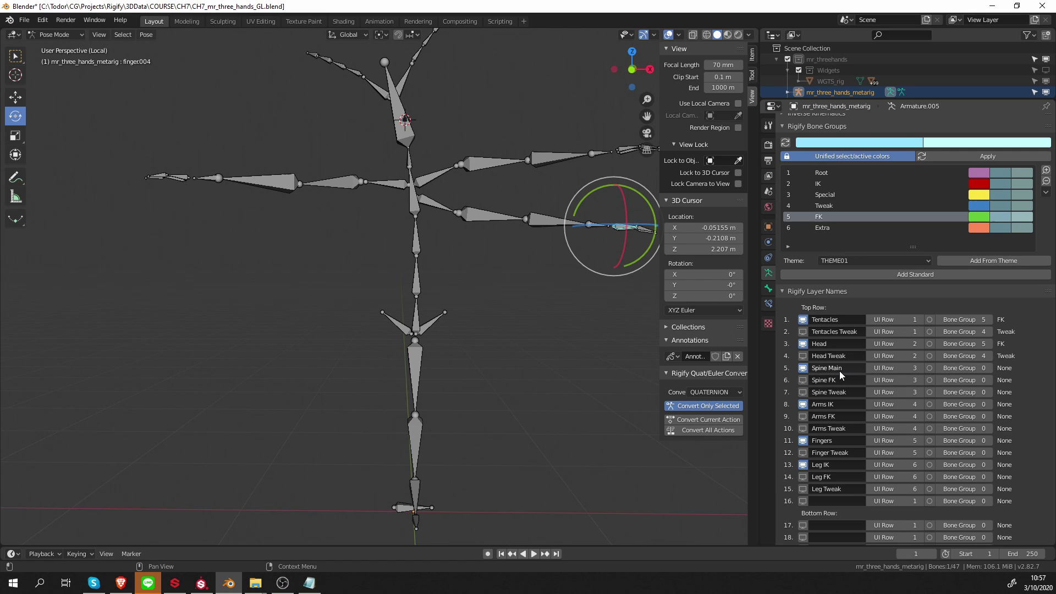
pyautogui.click(974, 368)
pyautogui.press('Return')
pyautogui.click(836, 196)
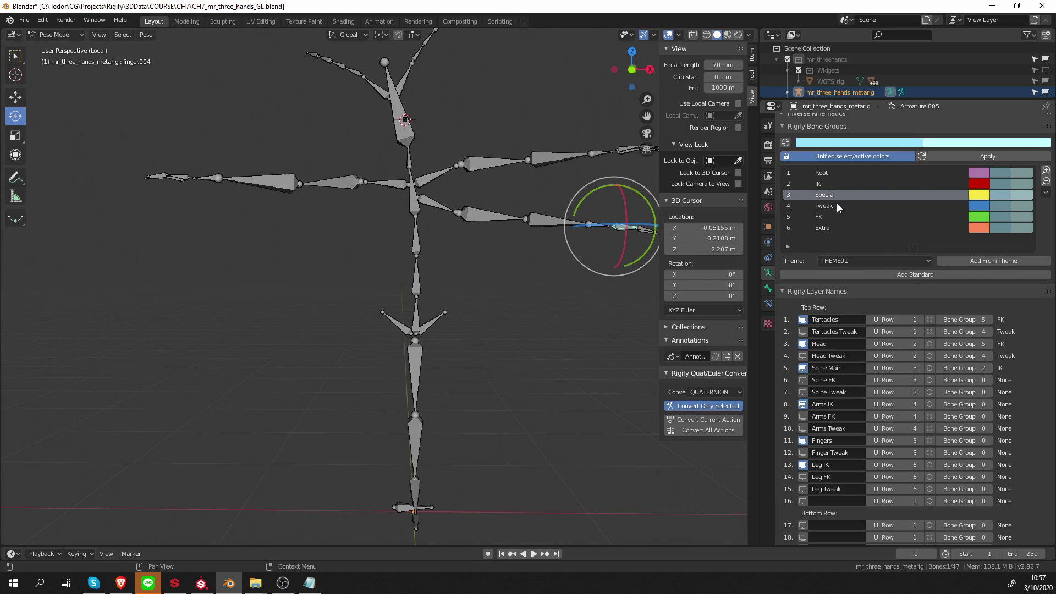
pyautogui.click(988, 368)
# Set Spine FK to bone group 5 and Spine Tweak to 4.
pyautogui.click(970, 380)
pyautogui.write('5')
pyautogui.press('Return')
pyautogui.click(987, 394)
pyautogui.write('4')
pyautogui.press('Return')
pyautogui.click(812, 206)
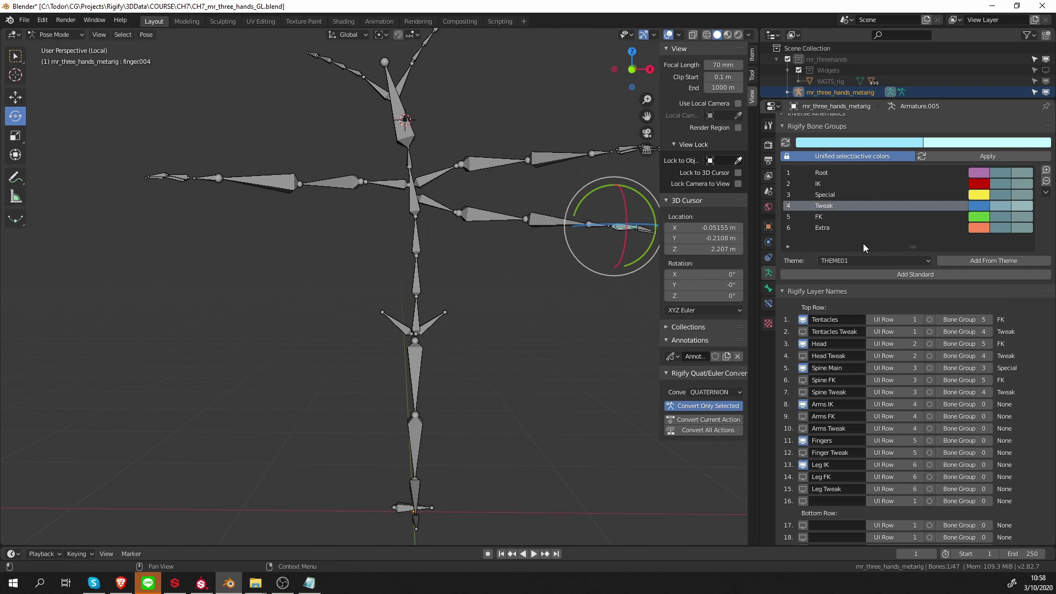
# Set the Arms IK, Arms FK and Arms Tweak bone groups to IK, FK and Tweak.
pyautogui.click(989, 404)
pyautogui.click(989, 404)
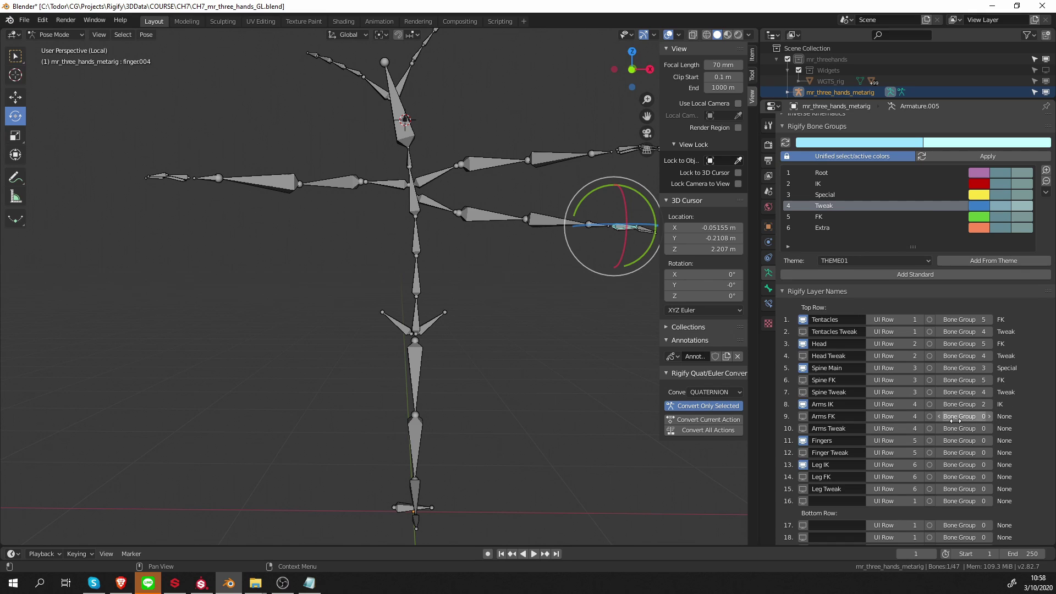
pyautogui.click(989, 415)
pyautogui.click(989, 415)
pyautogui.click(989, 416)
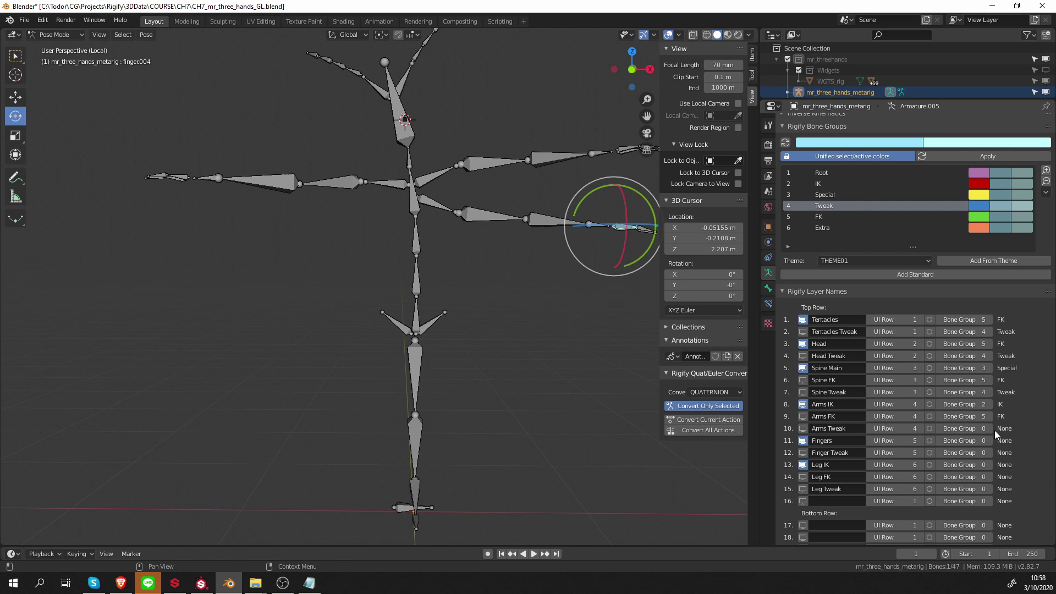
pyautogui.click(989, 429)
pyautogui.click(990, 429)
pyautogui.click(990, 428)
pyautogui.click(989, 428)
# Set Fingers to bone group 5 and Finger Tweak to 4.
pyautogui.click(983, 440)
pyautogui.write('5')
pyautogui.press('Return')
pyautogui.click(980, 453)
pyautogui.write('4')
pyautogui.press('Return')
# Set Leg IK to bone group 2, Leg FK to 5 and Leg Tweak to 4.
pyautogui.click(968, 465)
pyautogui.write('2')
pyautogui.press('Return')
pyautogui.click(966, 477)
pyautogui.write('5')
pyautogui.press('Return')
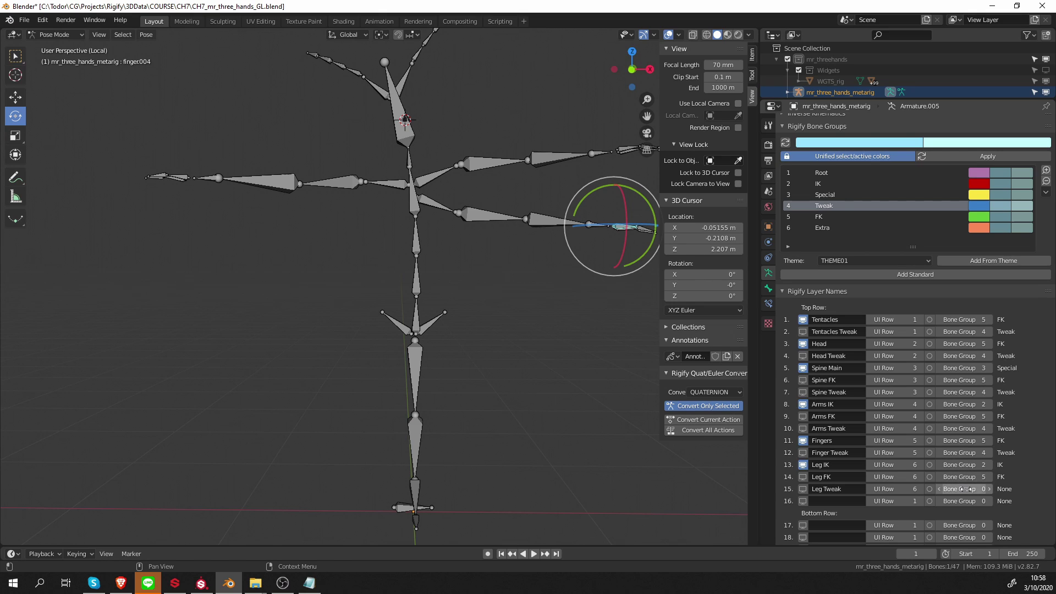
pyautogui.click(966, 489)
pyautogui.write('4')
pyautogui.press('Return')
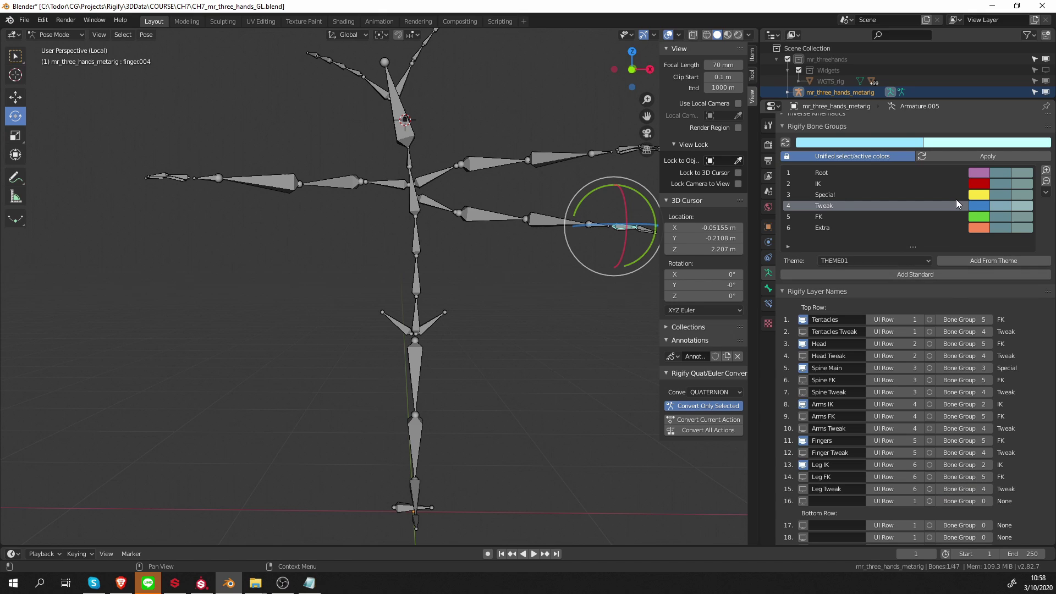
# Leave local view and regenerate the rig with Advanced Options set to overwrite 'rig'.
pyautogui.scroll(-3, 958, 255)
pyautogui.keyDown('ctrl'); pyautogui.scroll(-3, 602, 341); pyautogui.keyUp('ctrl')
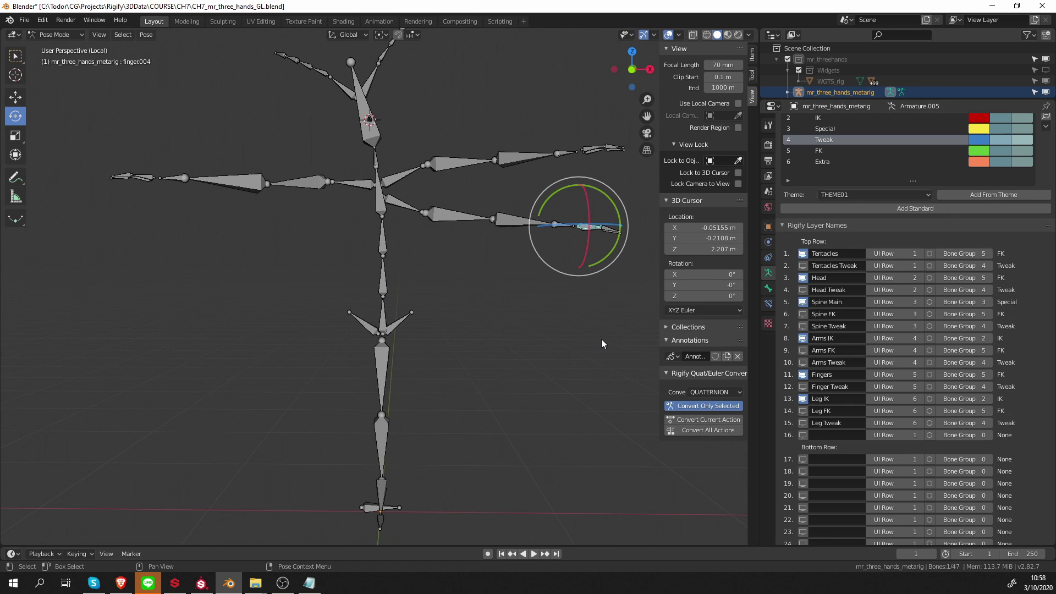
pyautogui.press('KP_Divide')
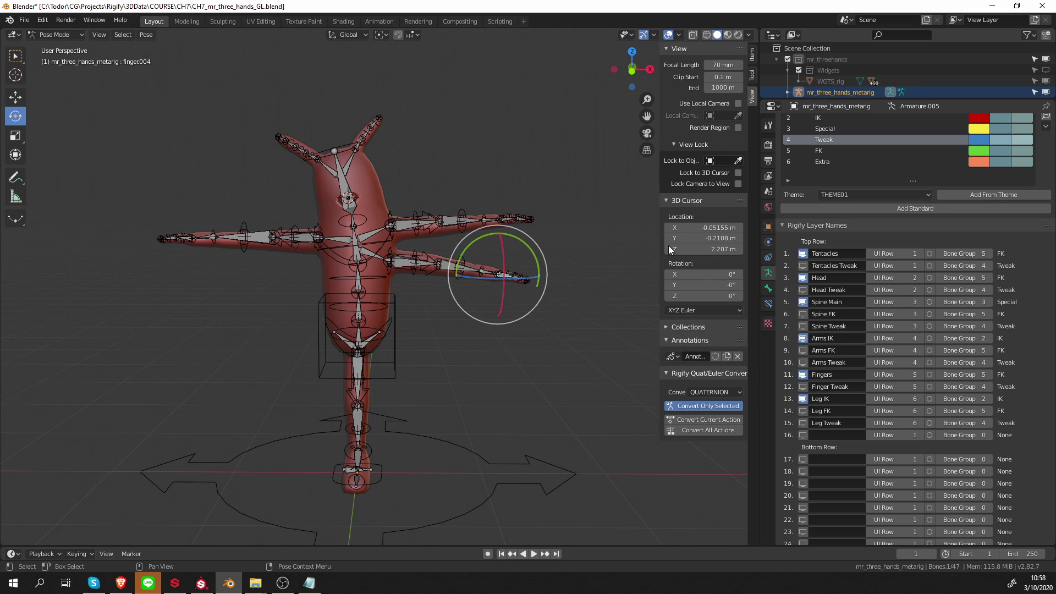
pyautogui.scroll(-8, 815, 243)
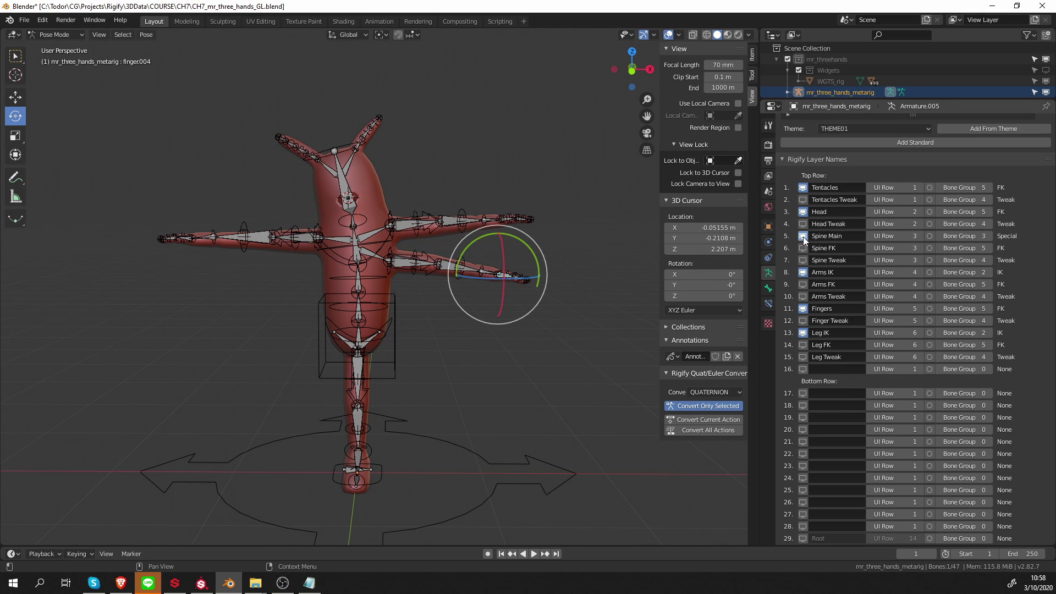
pyautogui.click(887, 522)
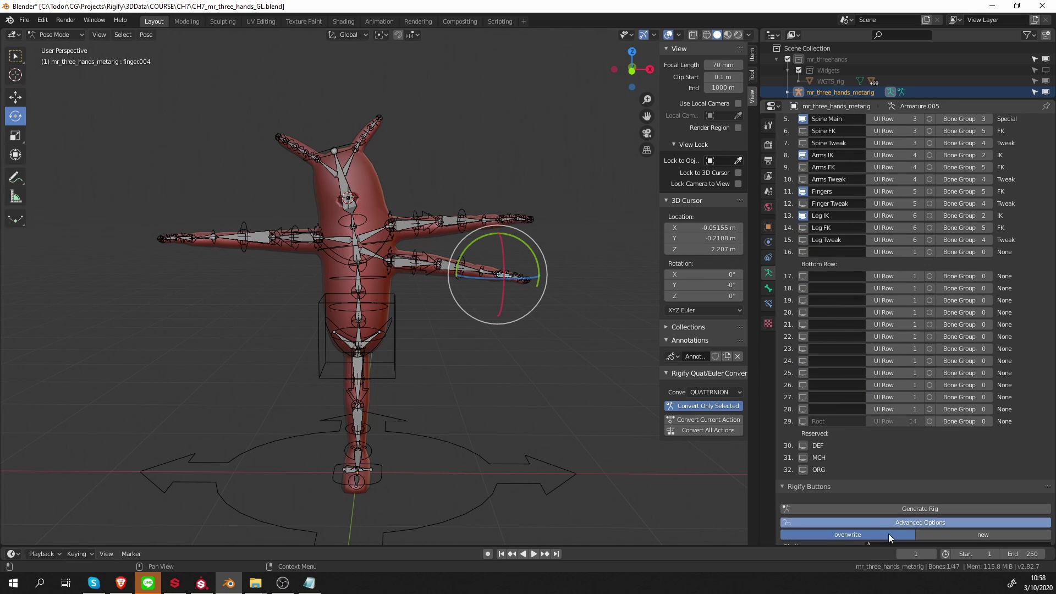
pyautogui.scroll(-3, 855, 520)
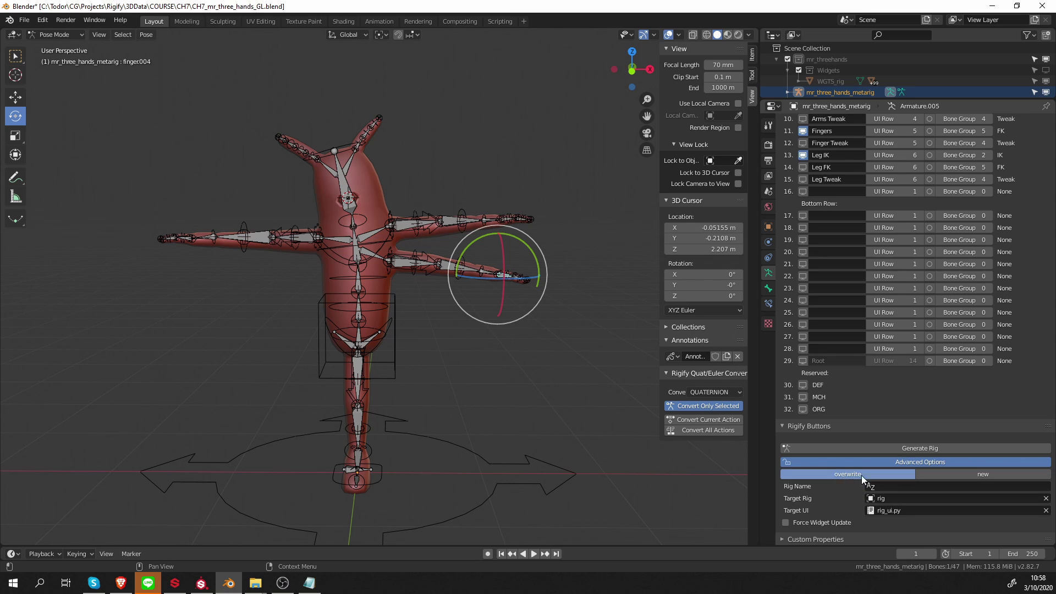
pyautogui.click(900, 448)
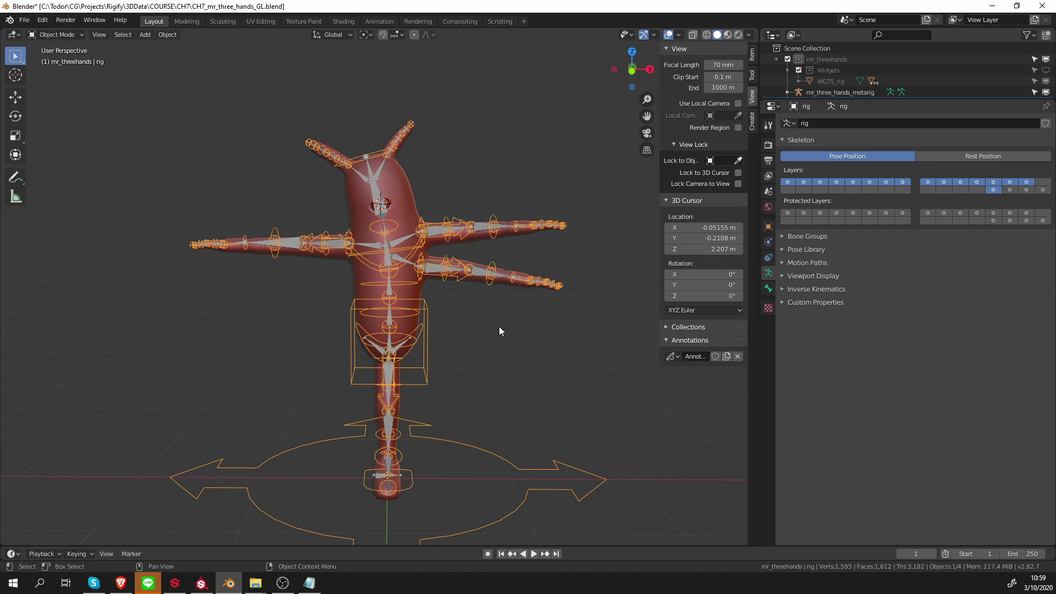
# Check the generated rig's Rig Layers in a widened sidebar Item panel.
pyautogui.click(752, 53)
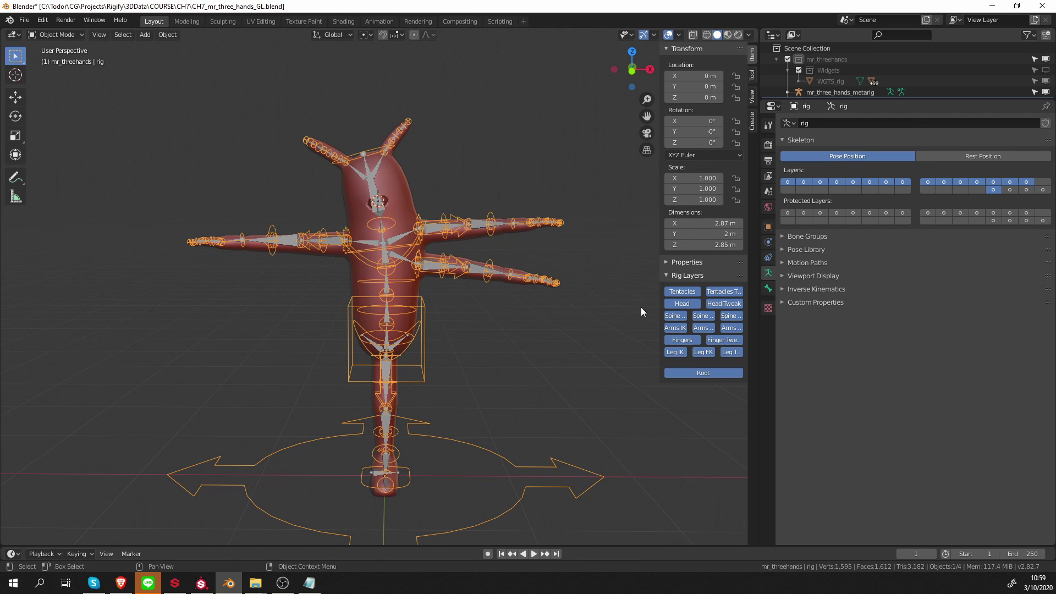
pyautogui.click(643, 292)
pyautogui.moveTo(660, 292); pyautogui.dragTo(608, 292)
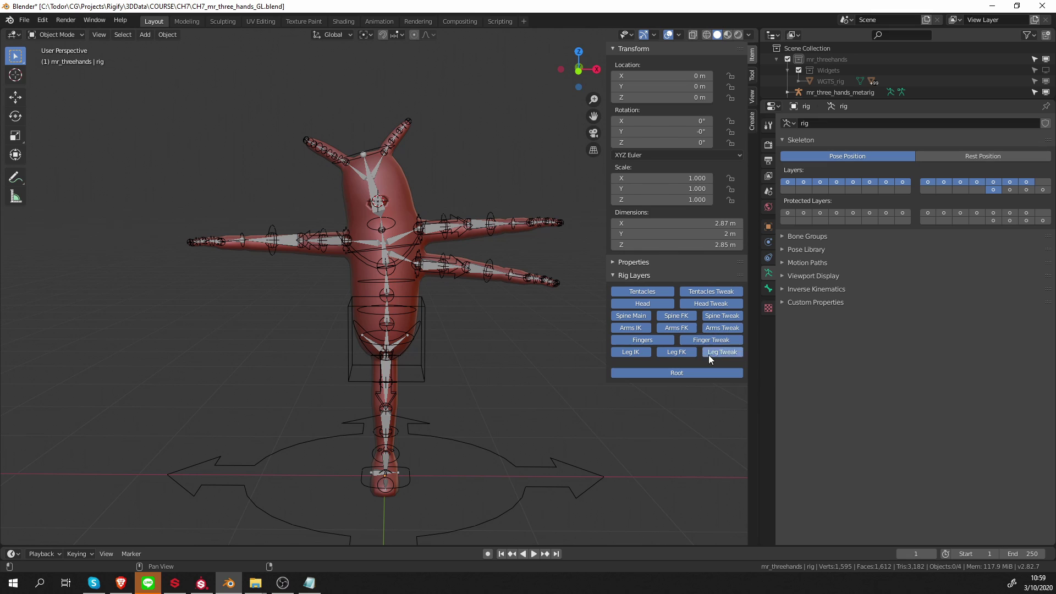
# Make the metarig active and generate the rig again with overwrite.
pyautogui.click(432, 277)
pyautogui.click(435, 269)
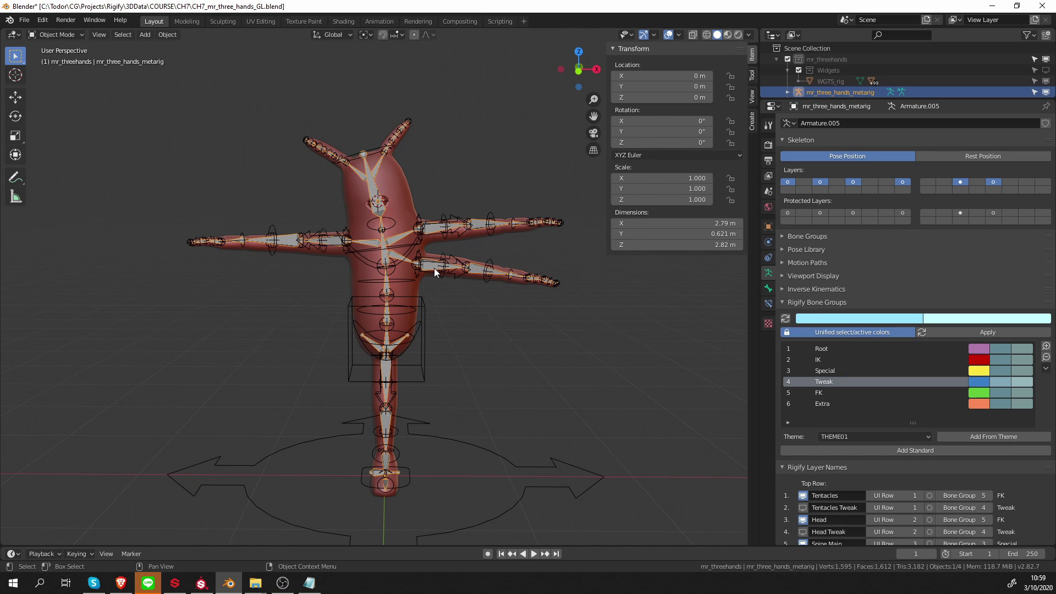
pyautogui.scroll(-1, 912, 322)
pyautogui.scroll(-6, 912, 322)
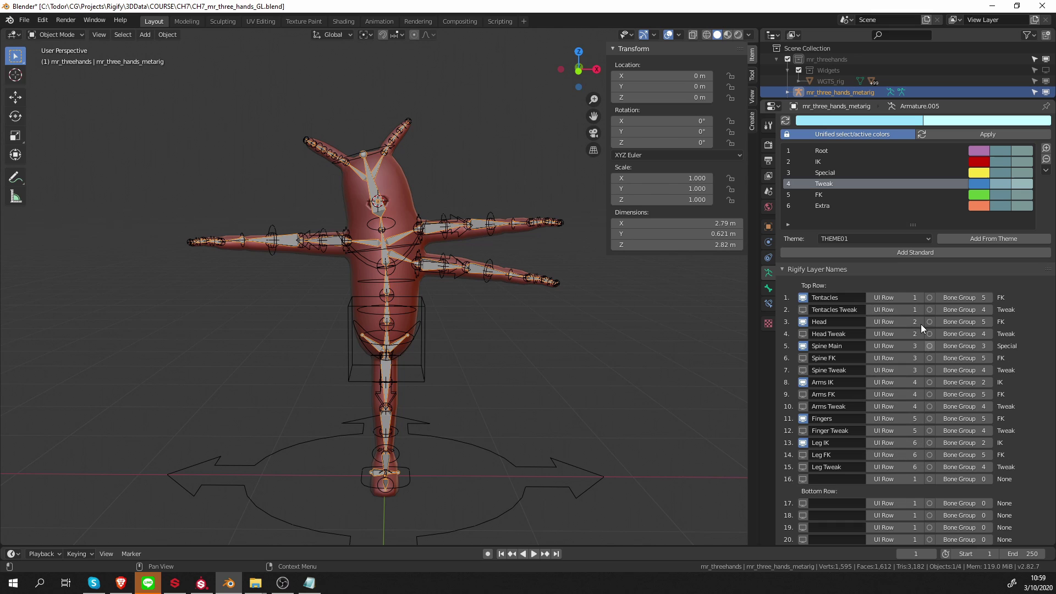
pyautogui.scroll(-10, 918, 427)
pyautogui.click(880, 463)
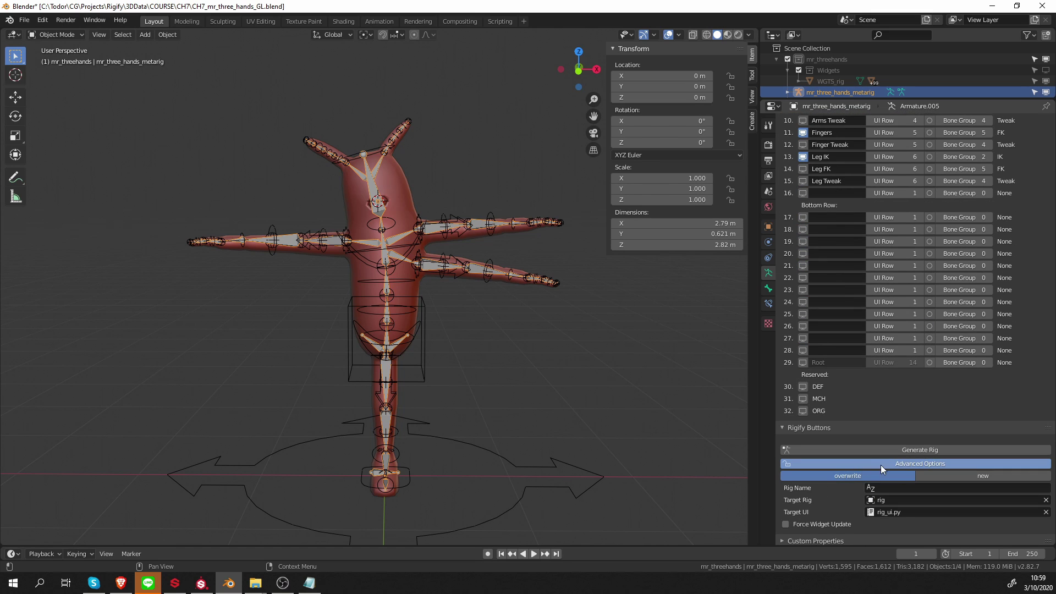
pyautogui.click(849, 450)
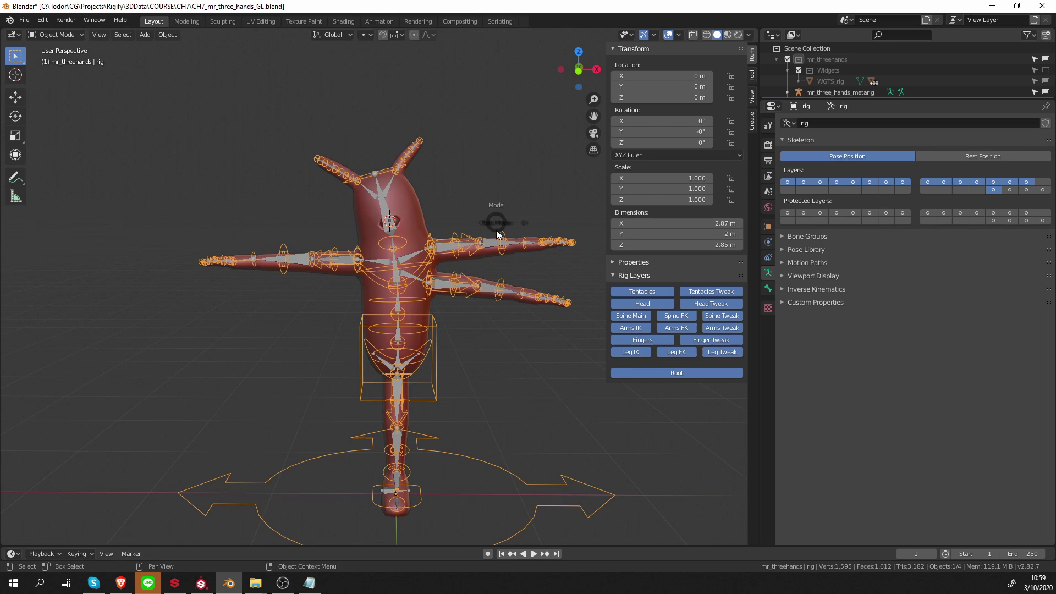
# In Pose Mode and local view, select the left hand IK and forearm FK controls.
pyautogui.hotkey('ctrl', 'Tab')
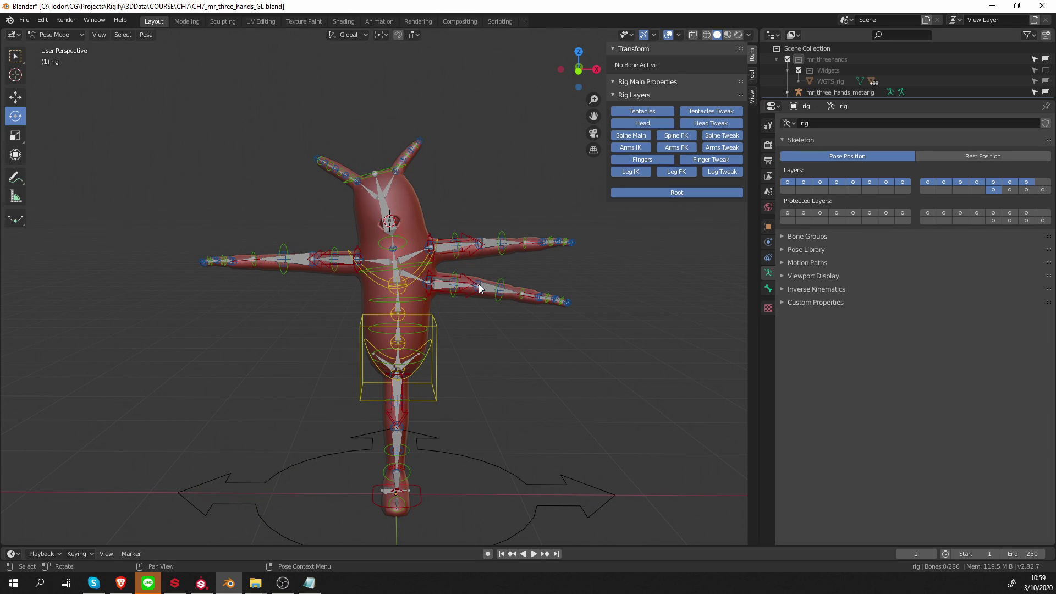
pyautogui.press('KP_Divide')
pyautogui.moveTo(479, 286)
pyautogui.mouseDown(button='middle')
pyautogui.moveTo(424, 287)
pyautogui.moveTo(447, 325)
pyautogui.moveTo(389, 302)
pyautogui.moveTo(429, 309)
pyautogui.moveTo(438, 297)
pyautogui.moveTo(496, 324)
pyautogui.moveTo(501, 309)
pyautogui.moveTo(501, 319)
pyautogui.moveTo(459, 301)
pyautogui.moveTo(487, 262)
pyautogui.moveTo(371, 434)
pyautogui.moveTo(329, 432)
pyautogui.moveTo(321, 386)
pyautogui.mouseUp(button='middle')
pyautogui.click(501, 309)
pyautogui.click(456, 290)
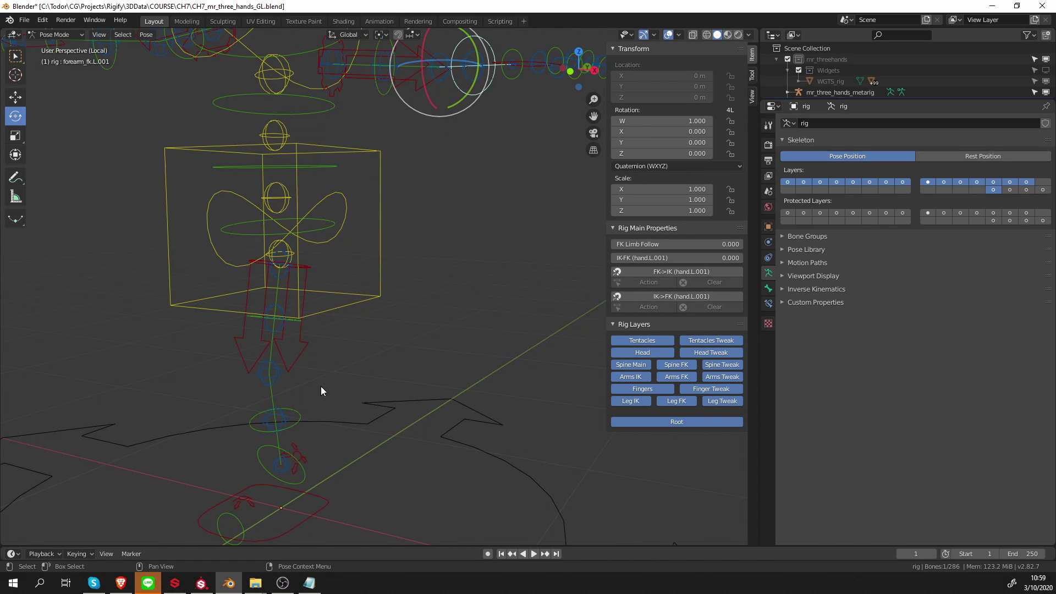
# Orbit the isolated rig from the front and other angles, then exit local view.
pyautogui.moveTo(301, 423); pyautogui.dragTo(433, 310, button='middle')
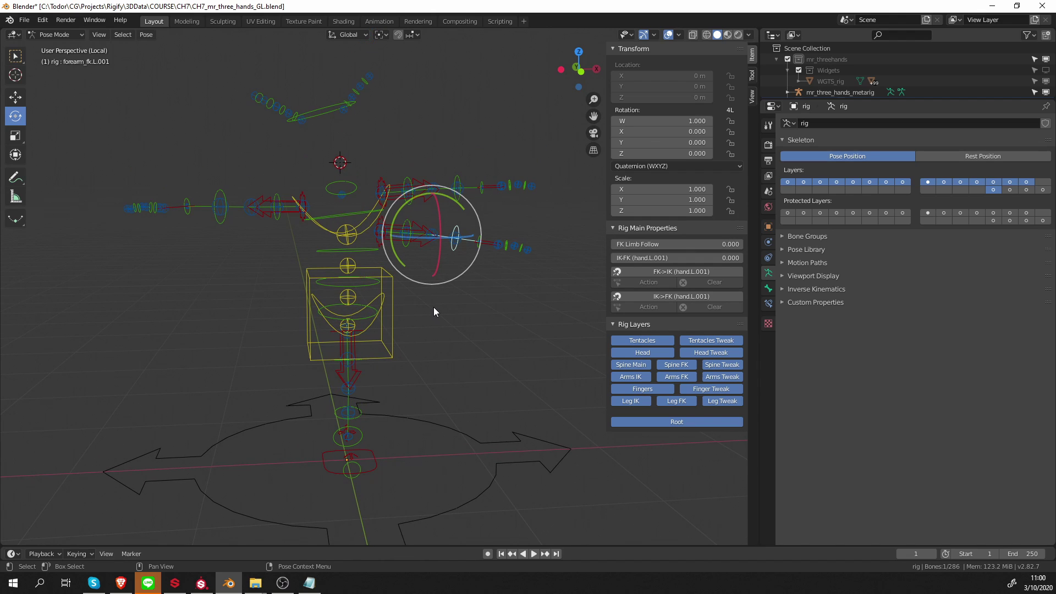
pyautogui.scroll(3, 414, 193)
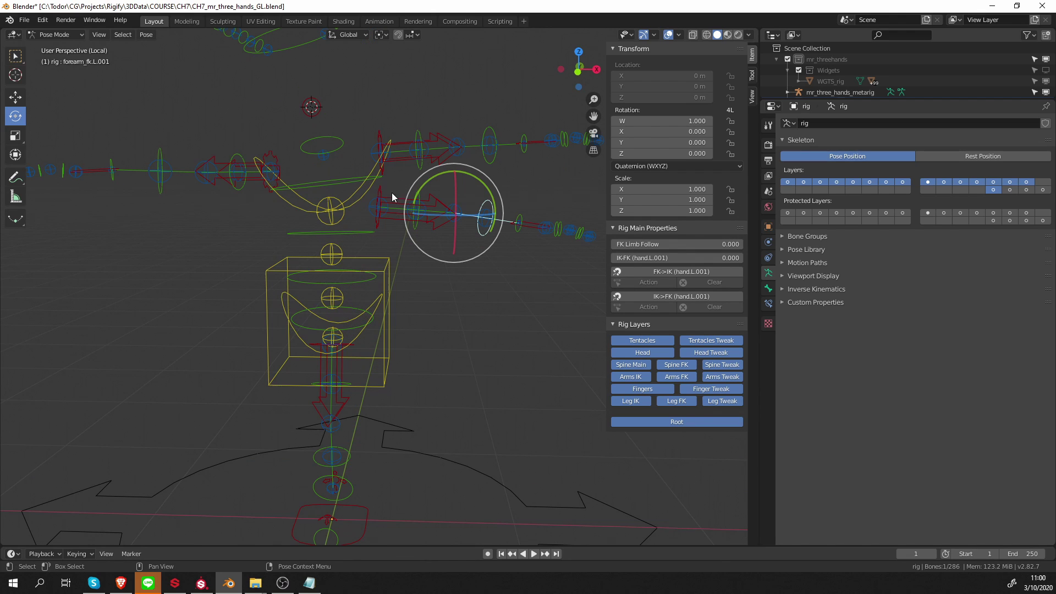
pyautogui.moveTo(325, 337); pyautogui.dragTo(311, 129, button='middle')
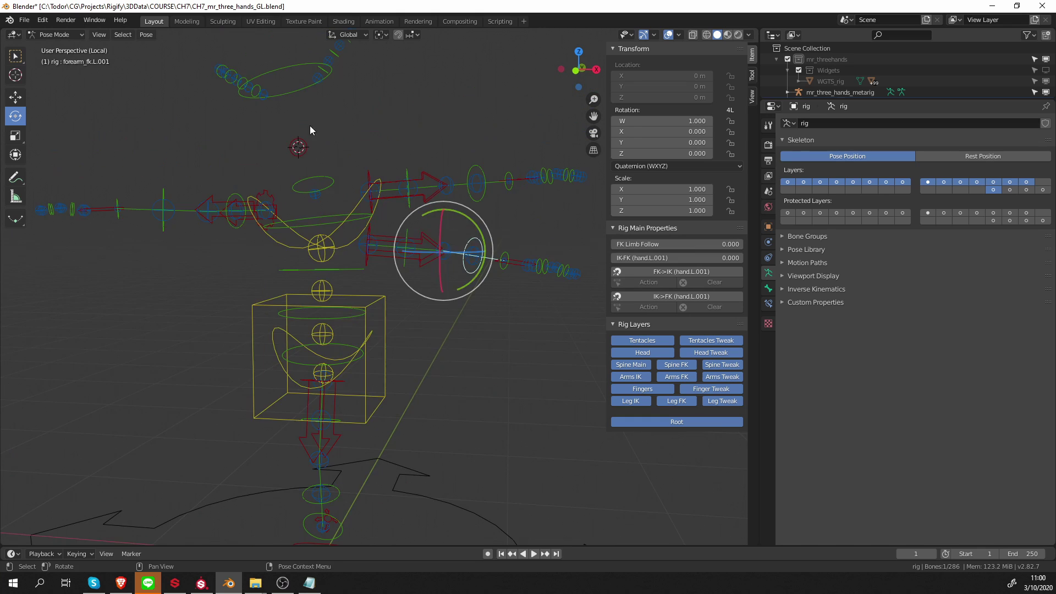
pyautogui.press('KP_Divide')
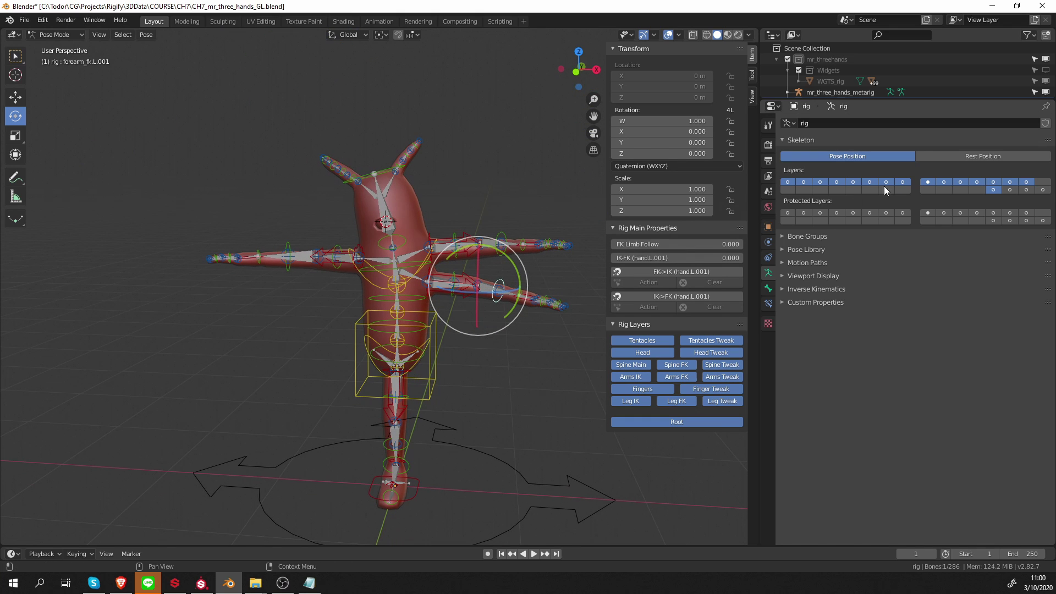
# Test-move the hand_ik.L control, then undo it back to rest.
pyautogui.moveTo(528, 248)
pyautogui.mouseDown(button='middle')
pyautogui.moveTo(484, 262)
pyautogui.moveTo(512, 250)
pyautogui.mouseUp(button='middle')
pyautogui.click(497, 244)
pyautogui.press('g')
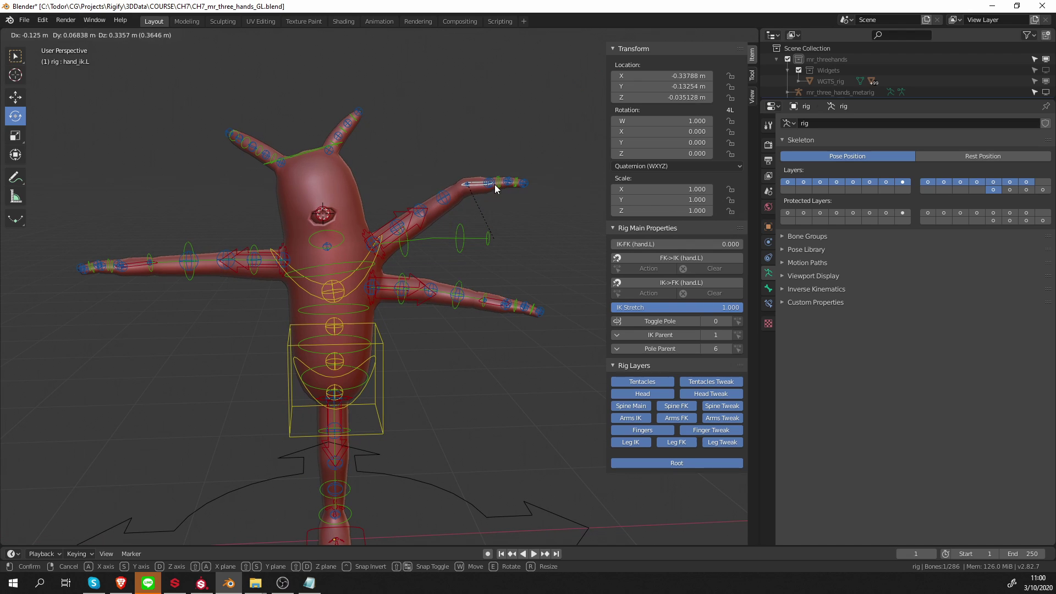
pyautogui.click(475, 348)
pyautogui.hotkey('ctrl', 'z')
# Rotate the chest control -11.6° and orbit the rig from several angles.
pyautogui.click(339, 246)
pyautogui.press('r')
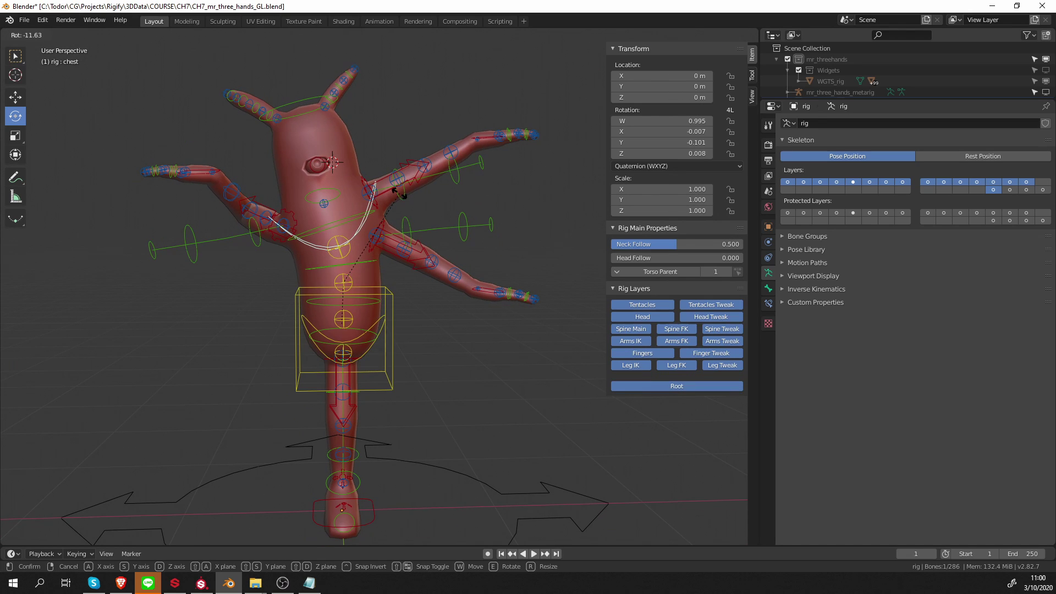
pyautogui.click(400, 193)
pyautogui.moveTo(391, 317); pyautogui.dragTo(404, 295, button='middle')
pyautogui.moveTo(377, 150); pyautogui.dragTo(463, 311, button='middle')
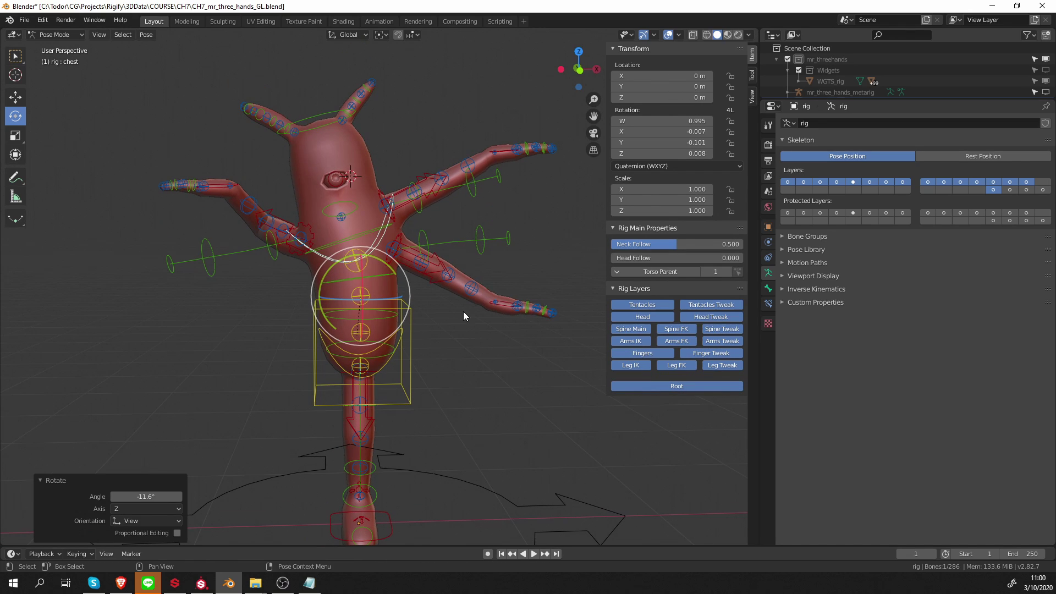
pyautogui.moveTo(396, 156); pyautogui.dragTo(510, 172, button='middle')
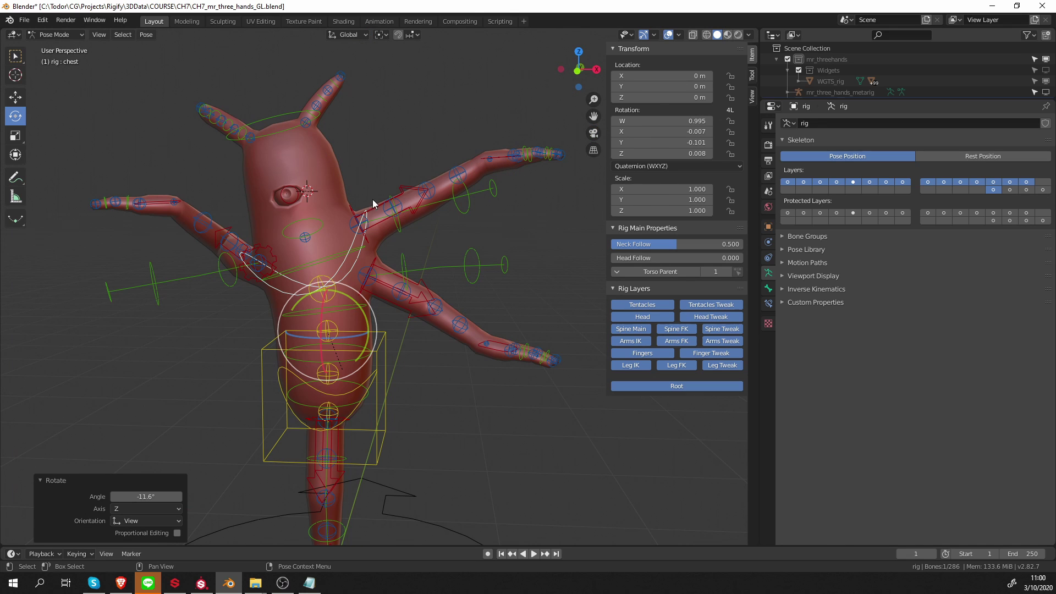
pyautogui.moveTo(473, 330); pyautogui.dragTo(485, 193, button='middle')
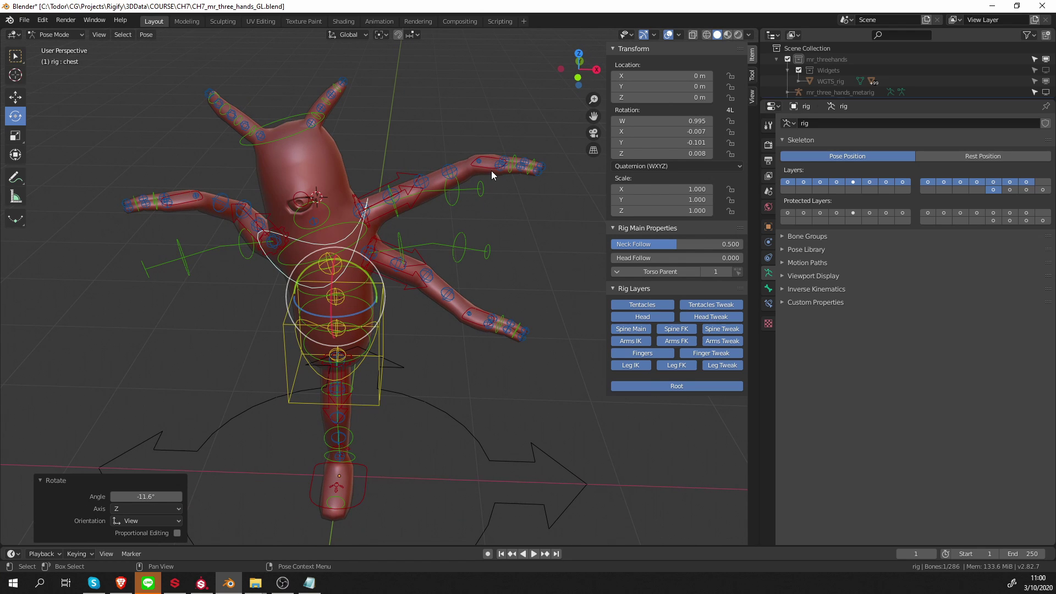
pyautogui.click(490, 170)
# Set IK-FK to 1.0 on hand.L, hand.L.001 and hand.R, and hide Arms IK, Arms Tweak, Root.
pyautogui.moveTo(491, 234); pyautogui.dragTo(555, 242, button='middle')
pyautogui.moveTo(635, 245); pyautogui.dragTo(740, 245)
pyautogui.click(480, 329)
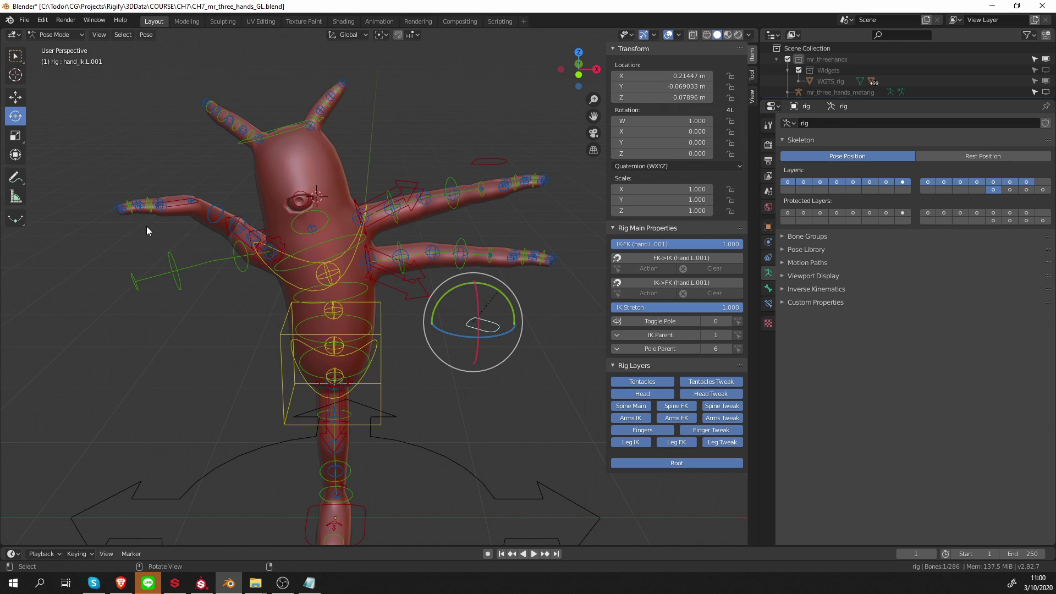
pyautogui.moveTo(146, 226); pyautogui.dragTo(150, 206, button='middle')
pyautogui.click(182, 201)
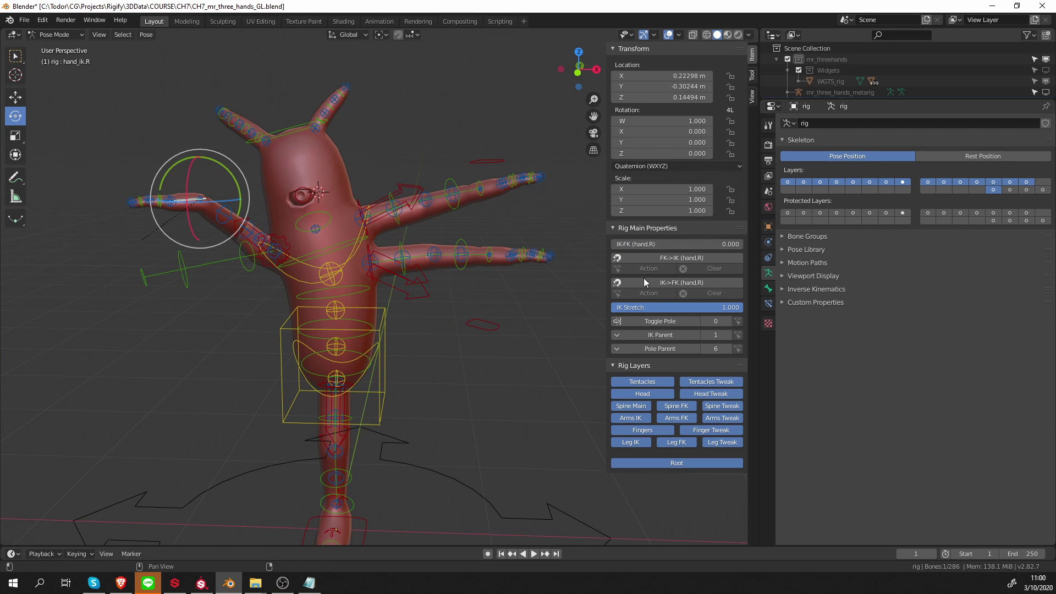
pyautogui.moveTo(646, 248); pyautogui.dragTo(741, 244)
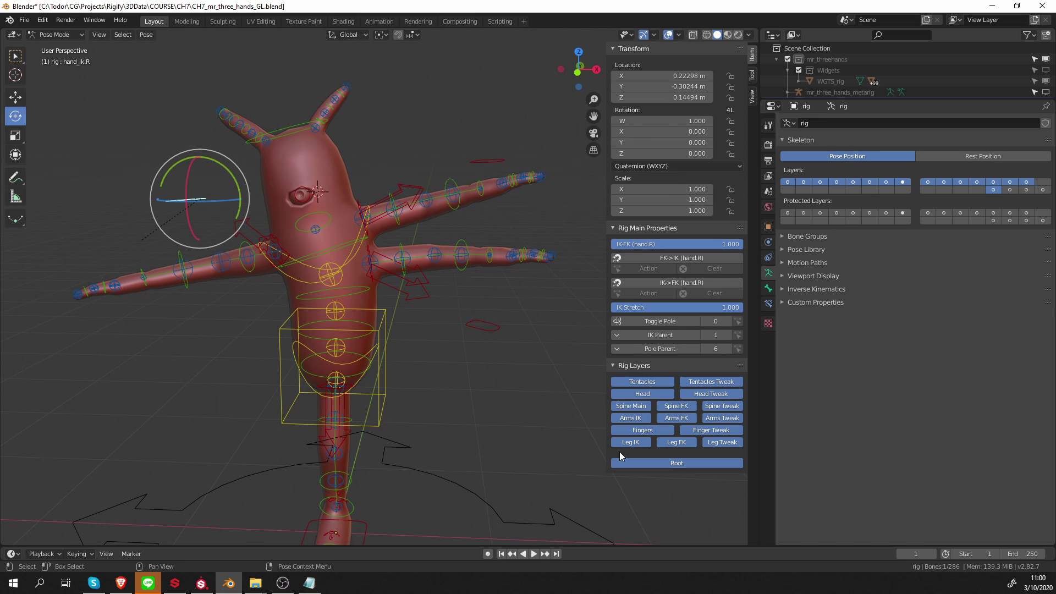
pyautogui.click(637, 419)
pyautogui.moveTo(726, 193)
pyautogui.mouseDown()
pyautogui.moveTo(725, 146)
pyautogui.moveTo(730, 173)
pyautogui.mouseUp()
# Hide the Spine, Finger, Leg, Head and Tentacles Tweak layers.
pyautogui.moveTo(689, 167); pyautogui.dragTo(728, 141, button='middle')
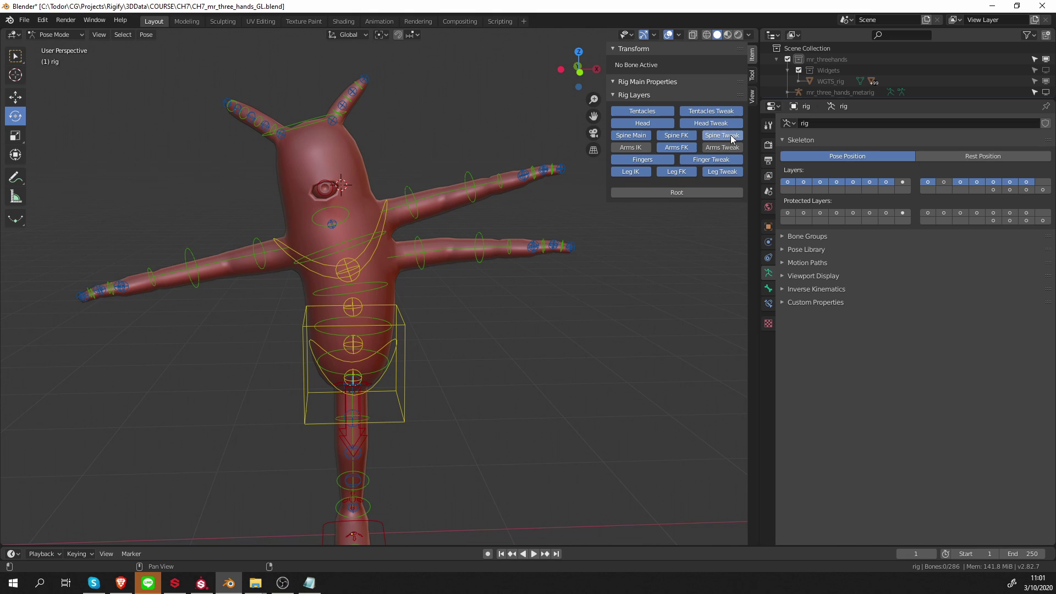
pyautogui.click(731, 134)
pyautogui.click(723, 159)
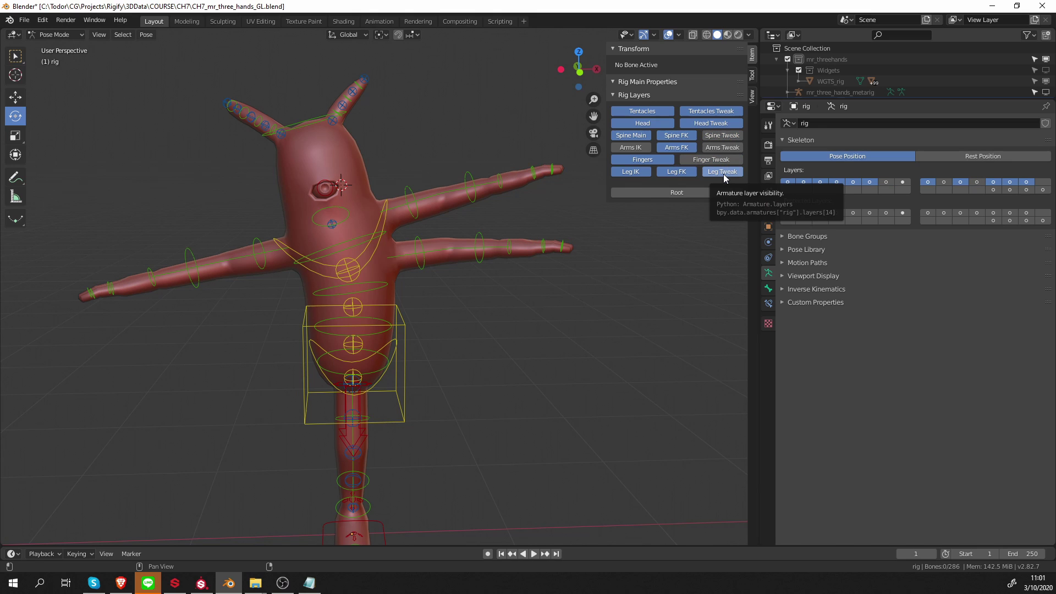
pyautogui.click(723, 171)
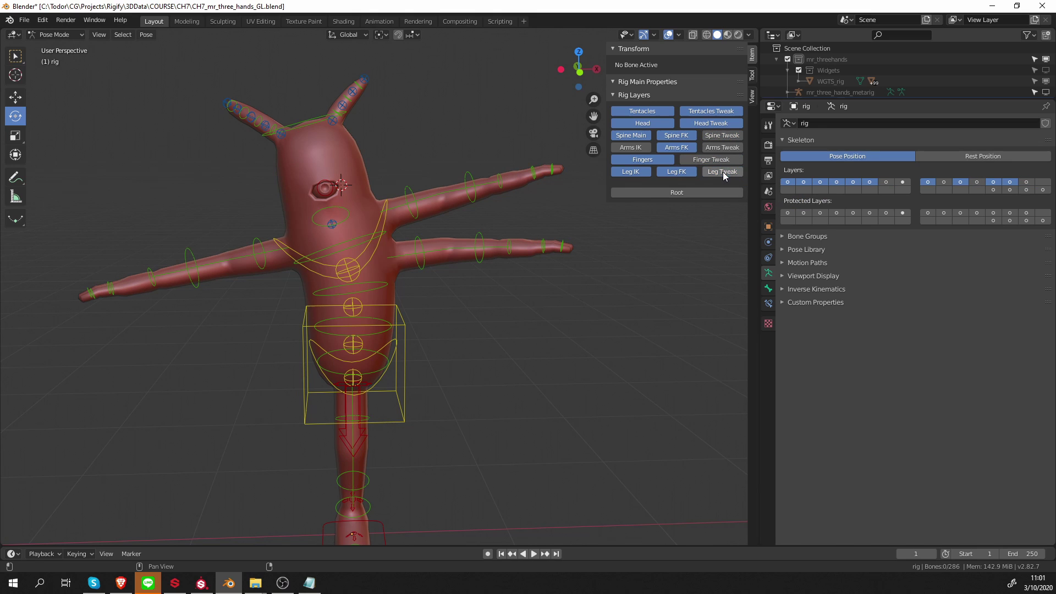
pyautogui.click(724, 126)
pyautogui.click(724, 113)
# Orbit closer and start moving the tweak_spine.001 bone to test the torso.
pyautogui.moveTo(590, 339); pyautogui.dragTo(558, 298, button='middle')
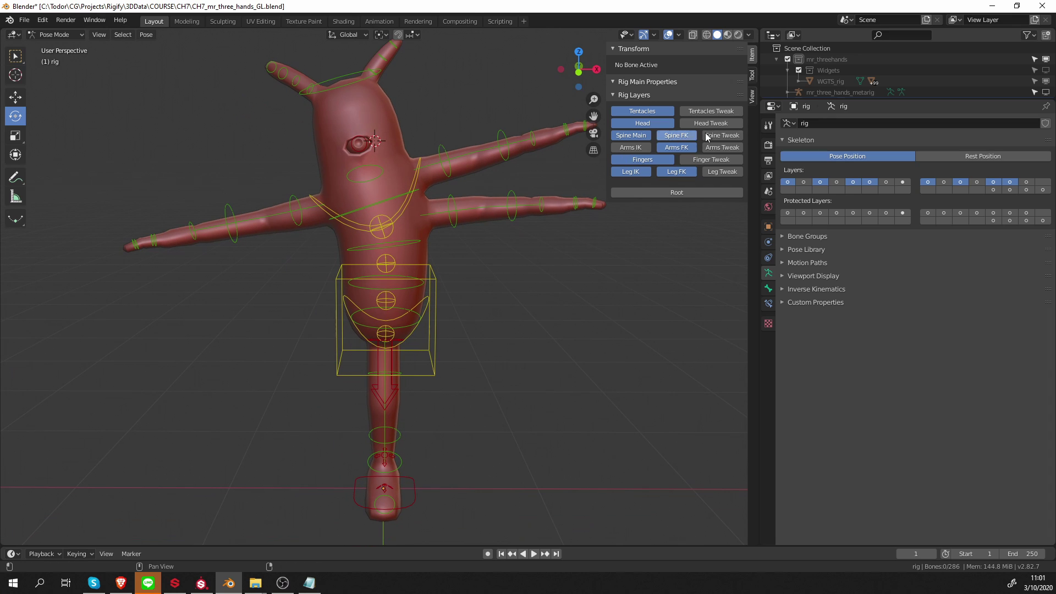
pyautogui.moveTo(487, 334); pyautogui.dragTo(437, 238, button='middle')
pyautogui.moveTo(445, 326); pyautogui.dragTo(431, 324, button='middle')
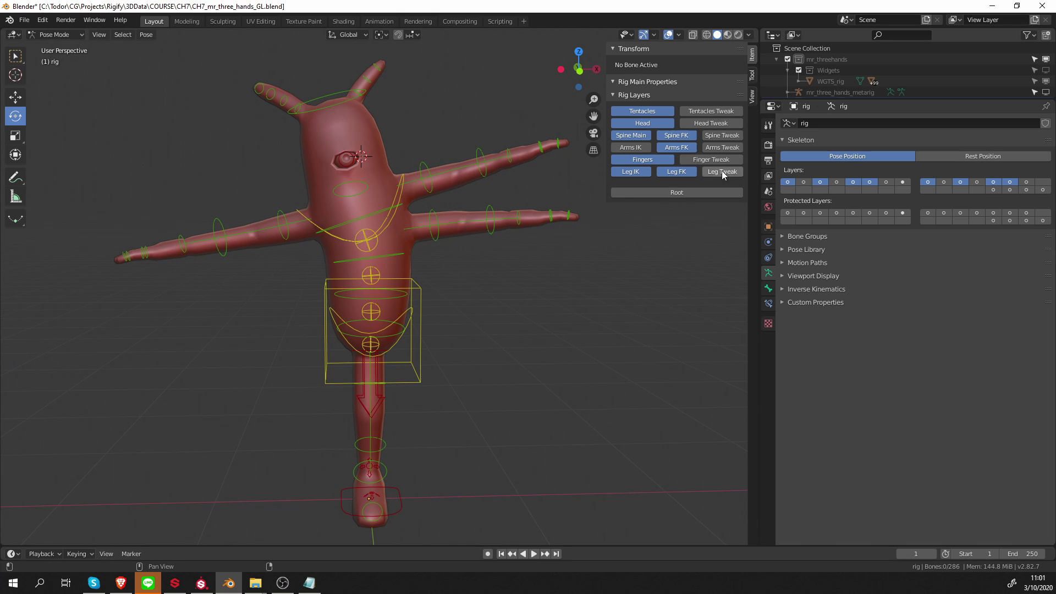
pyautogui.scroll(3, 381, 319)
pyautogui.click(380, 319)
pyautogui.press('g')
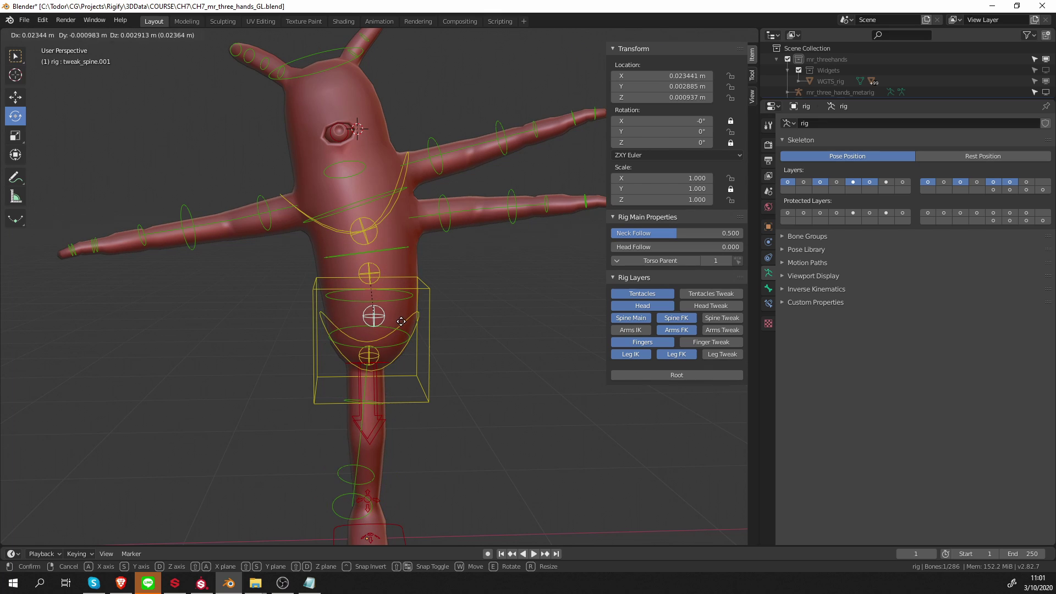
# Cancel the spine tweak move, toggle Spine Main off and on, and return to Object Mode.
pyautogui.press('Escape')
pyautogui.click(626, 322)
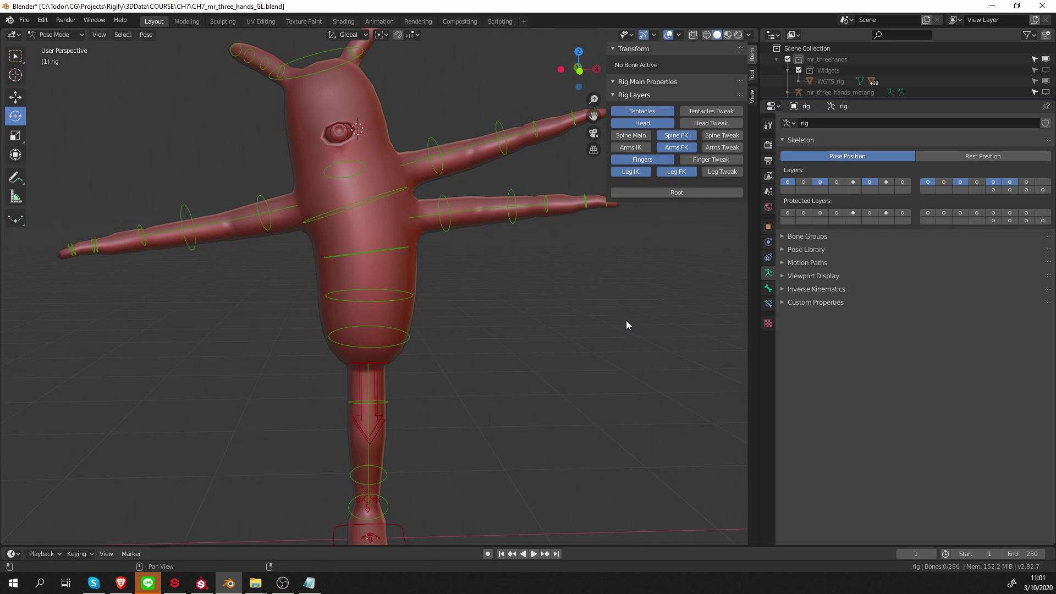
pyautogui.click(633, 153)
pyautogui.hotkey('ctrl', 'Tab')
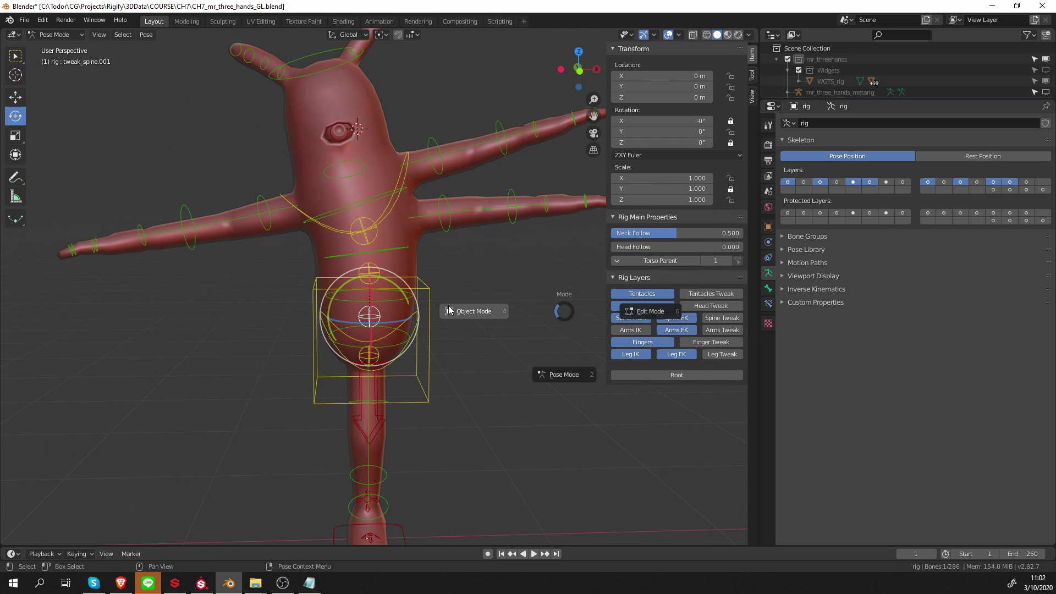
# Unhide the metarig, enter its Pose Mode, and show the spine bone's Bone properties.
pyautogui.click(1045, 93)
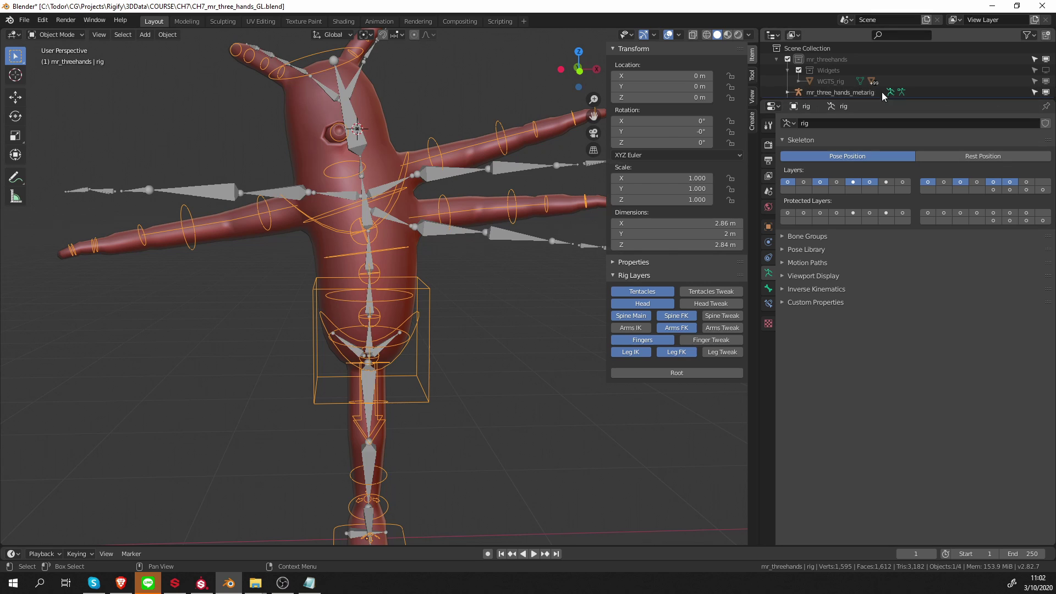
pyautogui.click(856, 94)
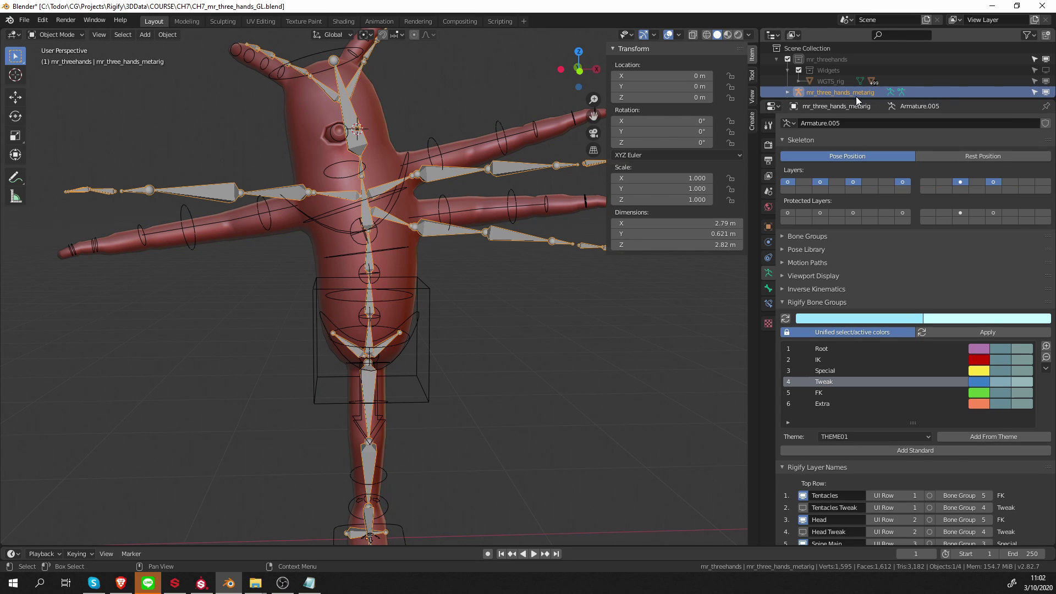
pyautogui.hotkey('ctrl', 'Tab')
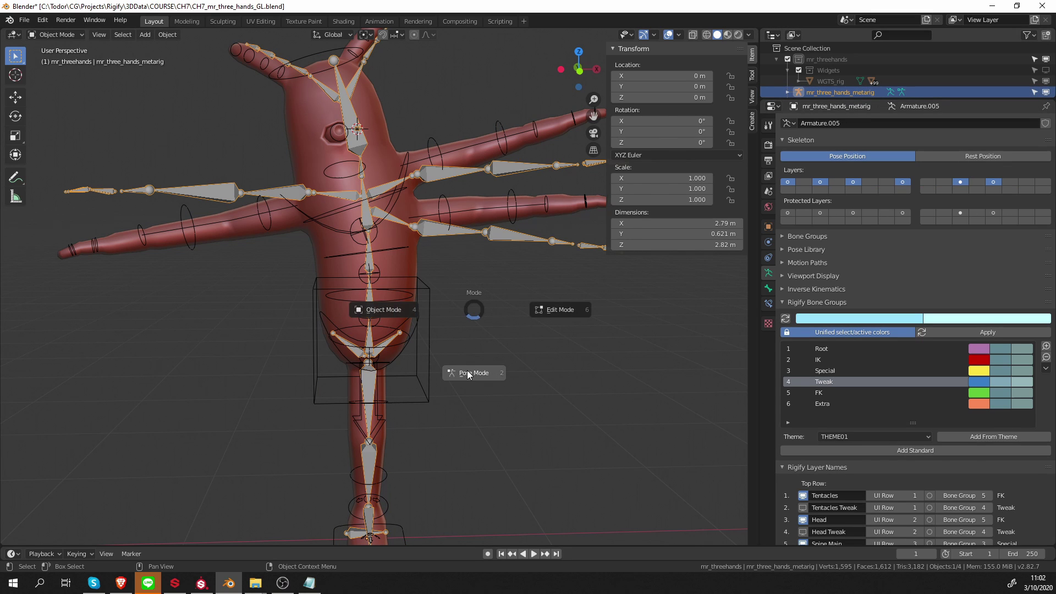
pyautogui.click(468, 374)
pyautogui.click(373, 342)
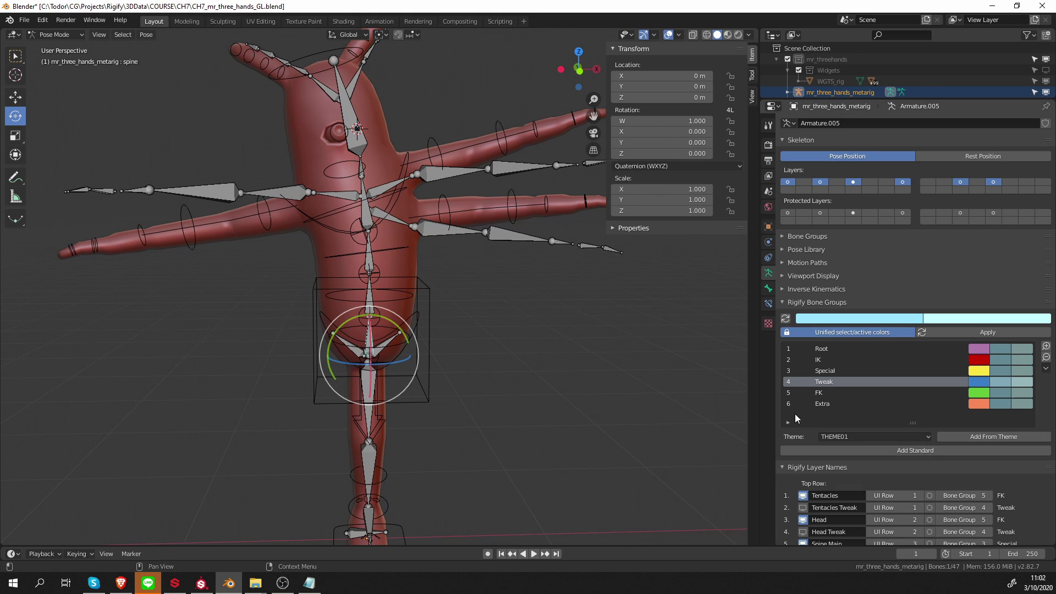
pyautogui.click(768, 289)
# Remove the spine's extra Assign Tweak Layers entries and generate the rig again.
pyautogui.scroll(-1, 893, 433)
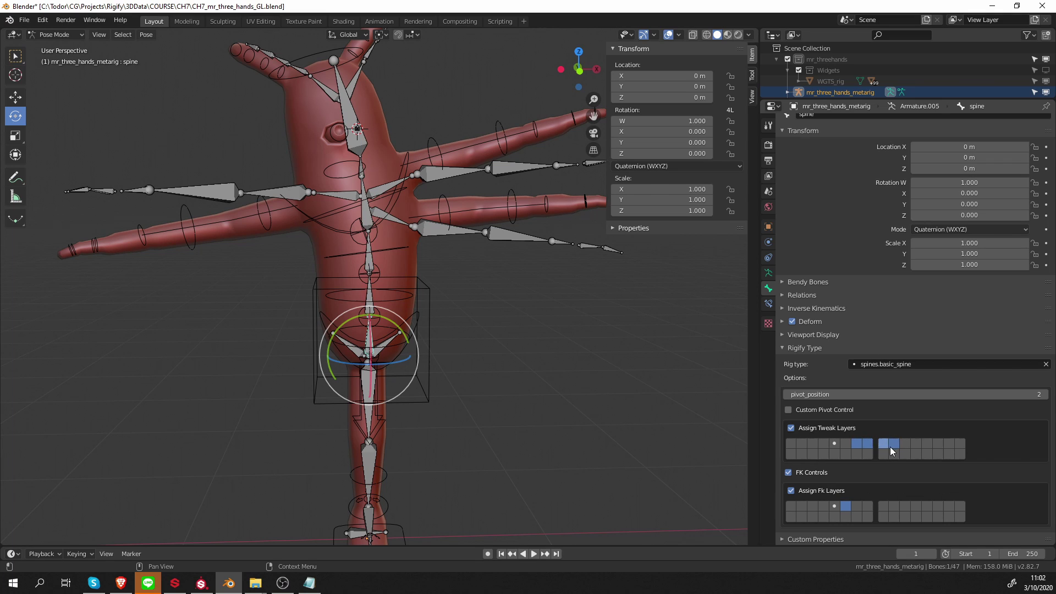
pyautogui.moveTo(895, 447); pyautogui.dragTo(870, 450)
pyautogui.click(834, 442)
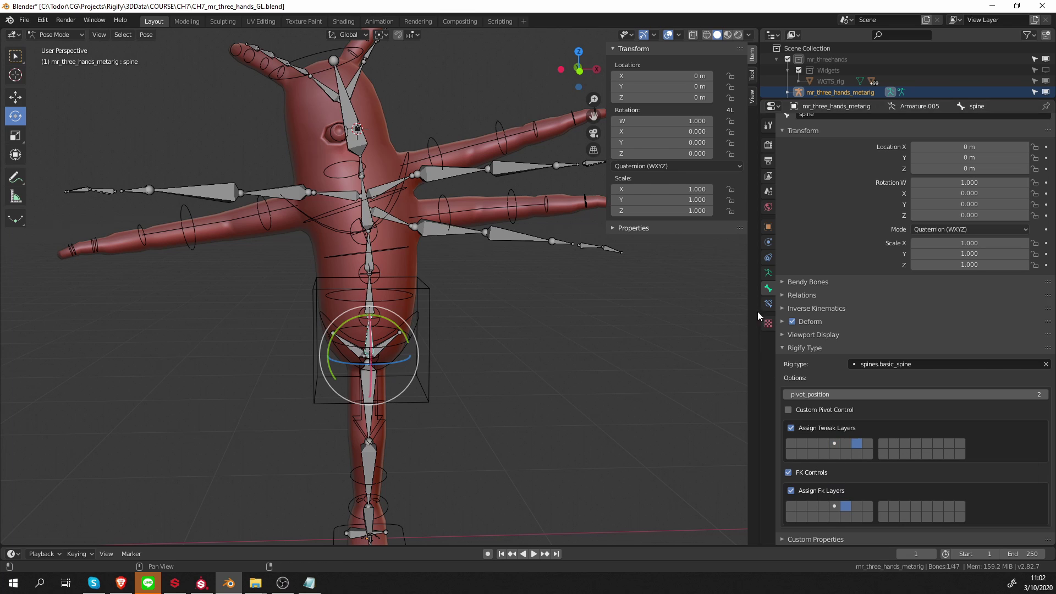
pyautogui.click(769, 273)
pyautogui.scroll(-15, 907, 414)
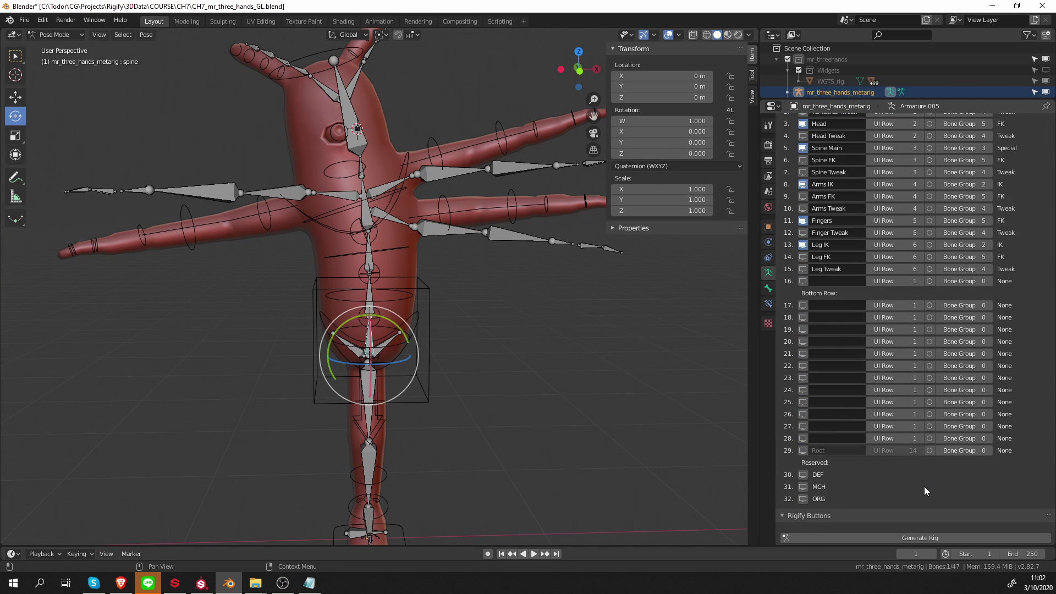
pyautogui.click(899, 450)
# Hide the Spine Tweak layer while leaving Spine Main visible.
pyautogui.hotkey('ctrl', 'Tab')
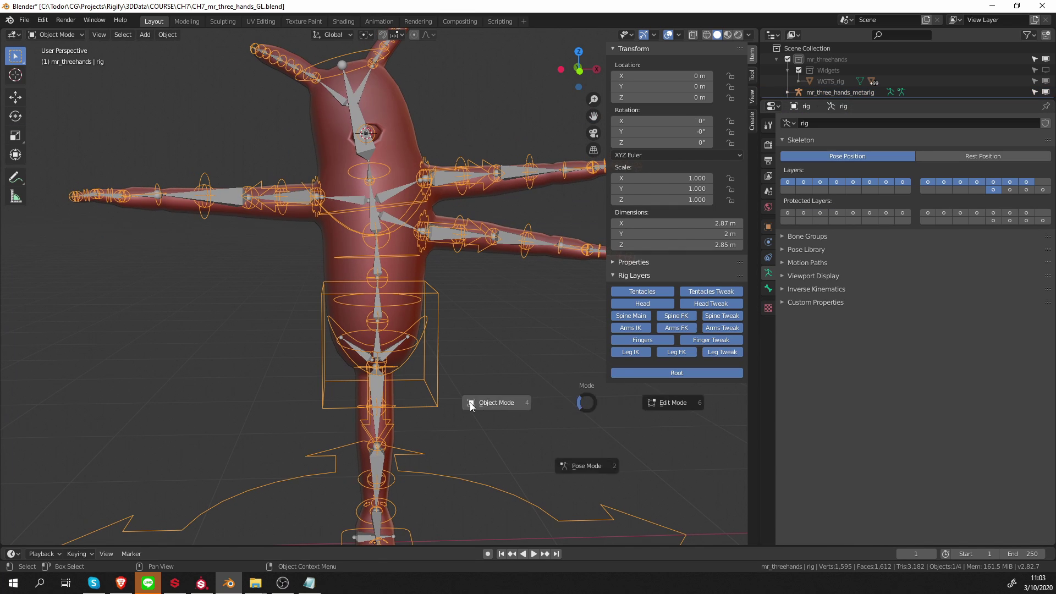
pyautogui.click(408, 360)
pyautogui.click(722, 316)
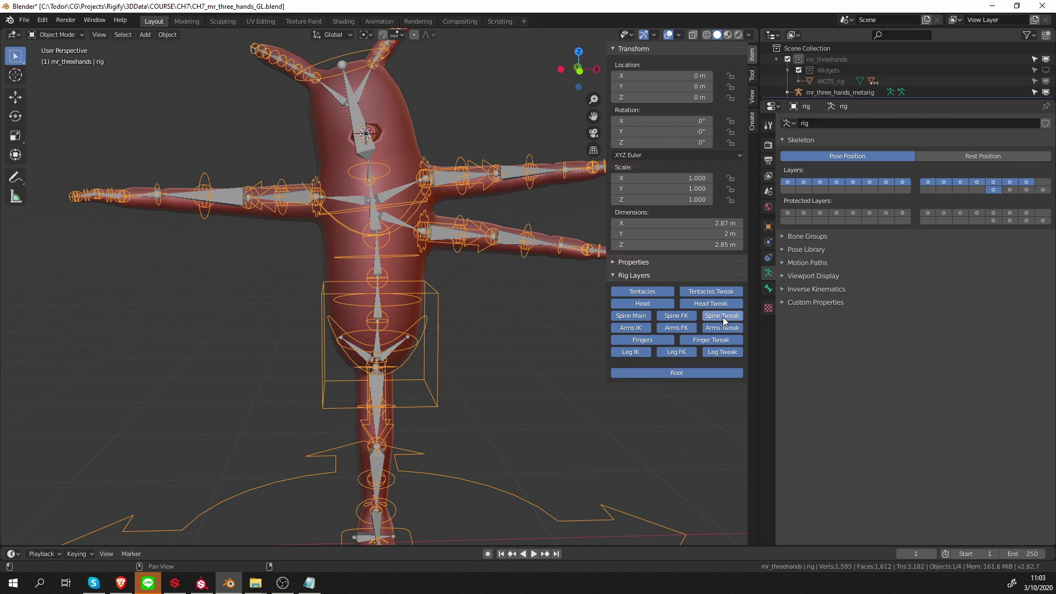
pyautogui.click(721, 318)
pyautogui.click(720, 319)
pyautogui.click(718, 319)
pyautogui.click(717, 320)
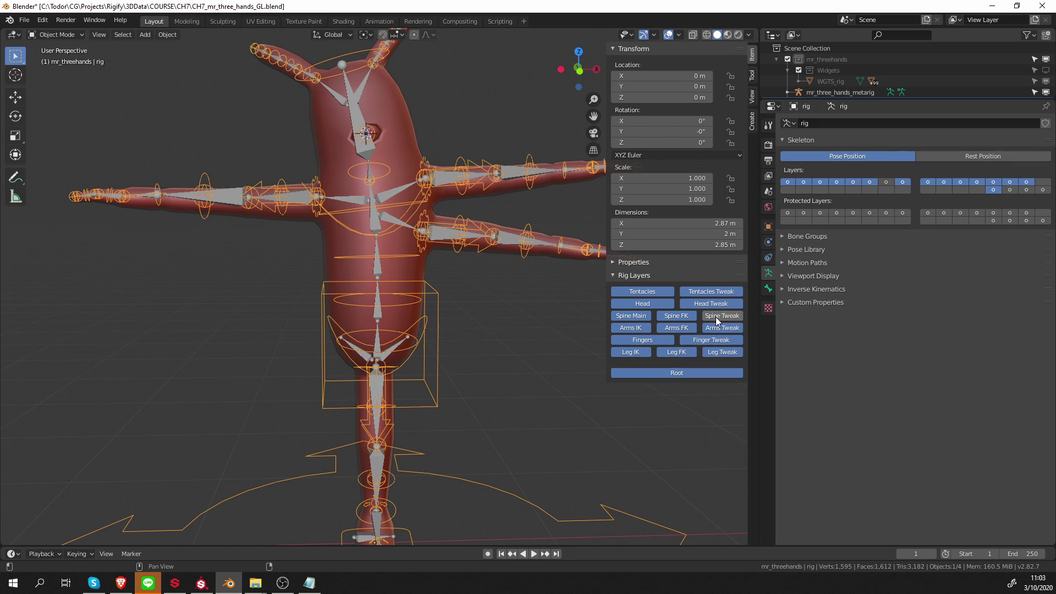
pyautogui.click(638, 317)
pyautogui.click(640, 318)
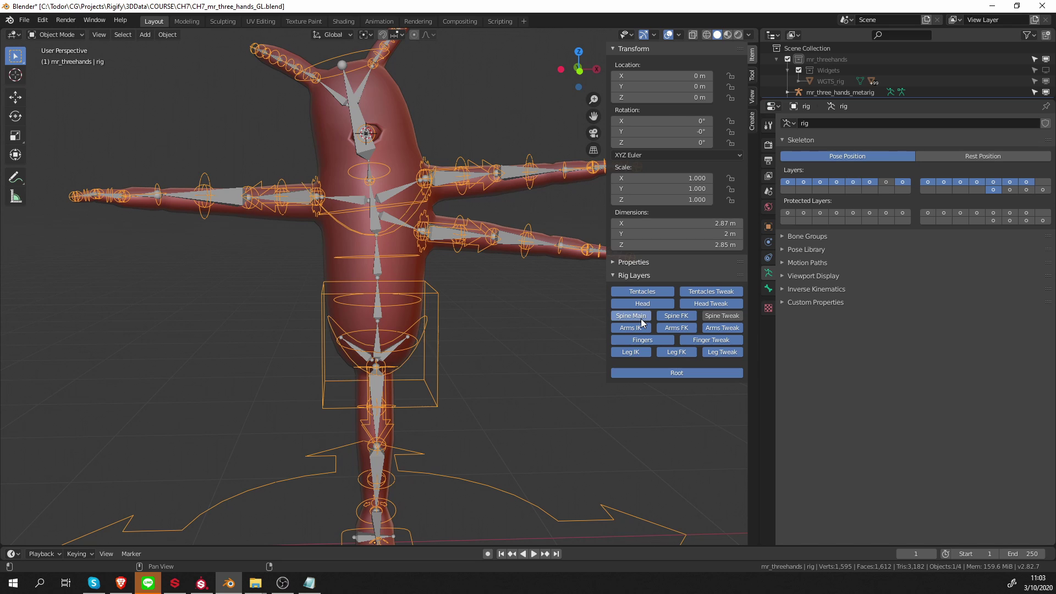
pyautogui.click(639, 318)
pyautogui.click(640, 317)
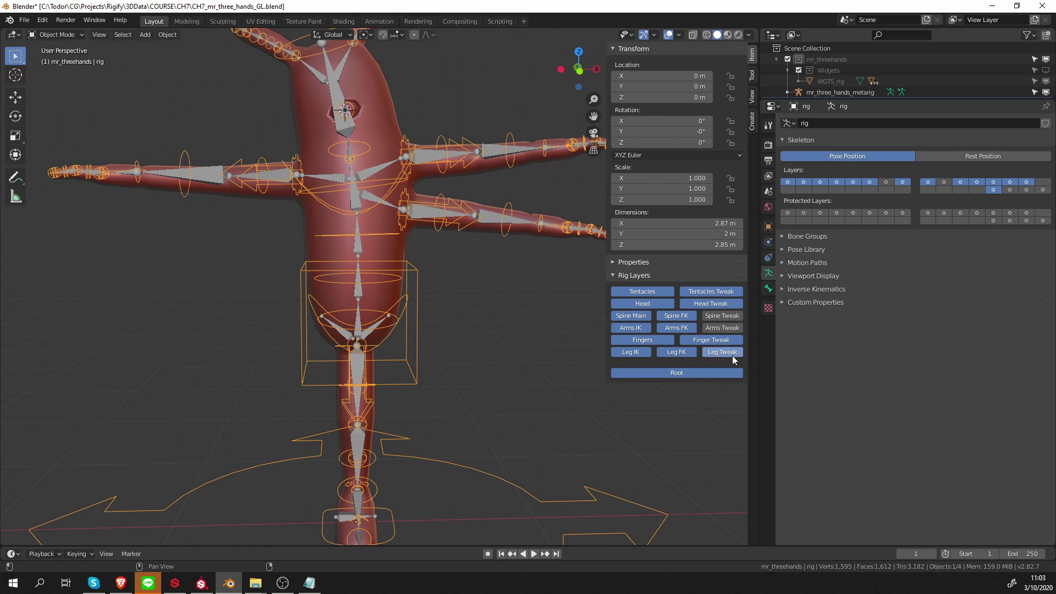
# Hide the Finger Tweak, Leg Tweak, Head Tweak and Tentacles Tweak layers.
pyautogui.click(731, 341)
pyautogui.click(731, 352)
pyautogui.click(715, 315)
pyautogui.click(710, 304)
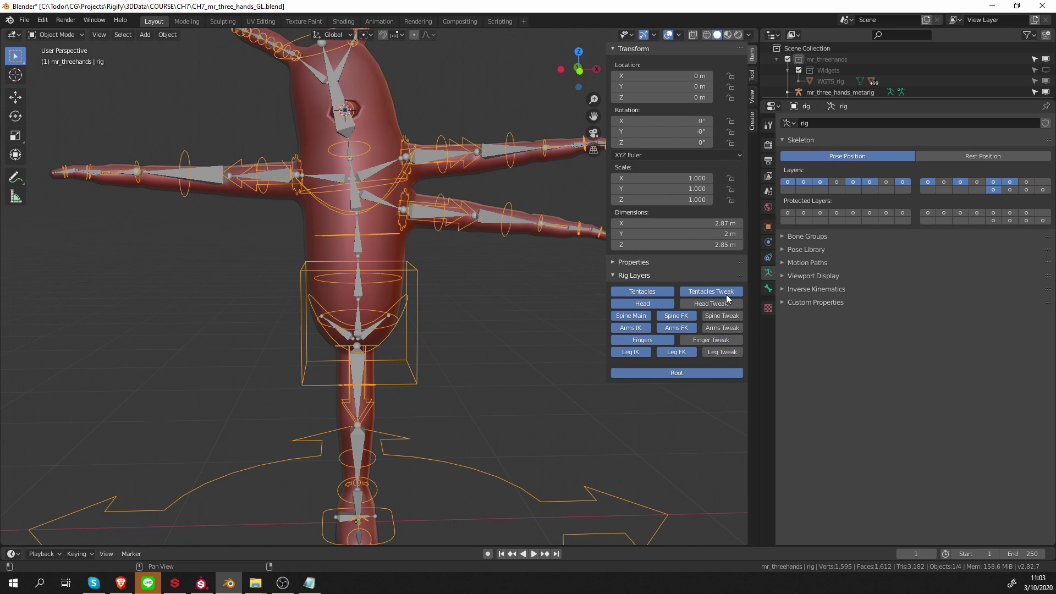
pyautogui.click(711, 291)
pyautogui.scroll(-2, 530, 358)
pyautogui.scroll(2, 517, 338)
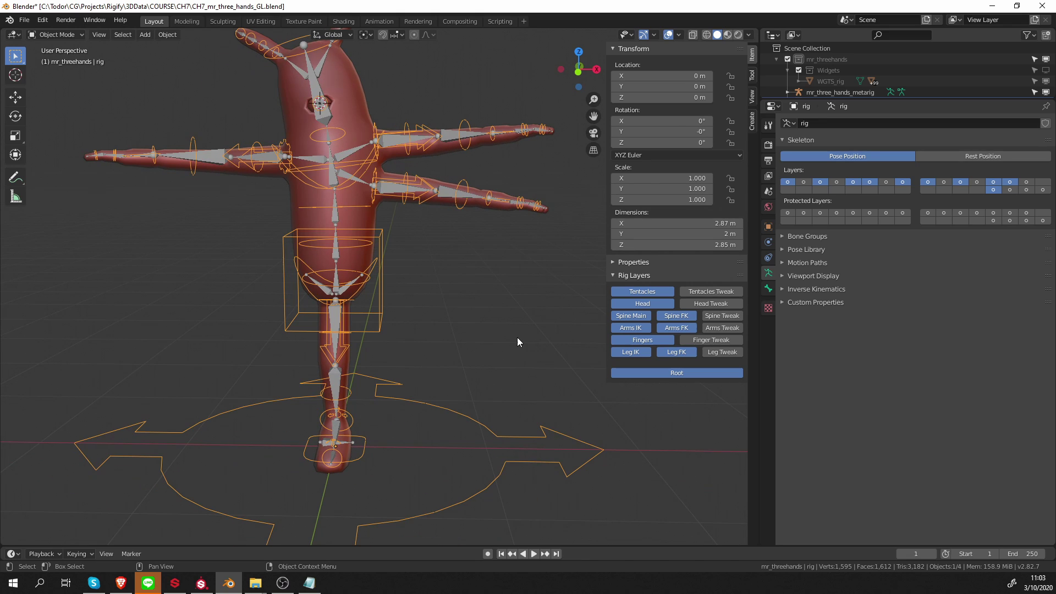
# In Pose Mode, set the IK-FK slider to 1.000 for hand.L.001, hand.L and hand.R.
pyautogui.hotkey('ctrl', 'Tab')
pyautogui.click(513, 374)
pyautogui.click(503, 205)
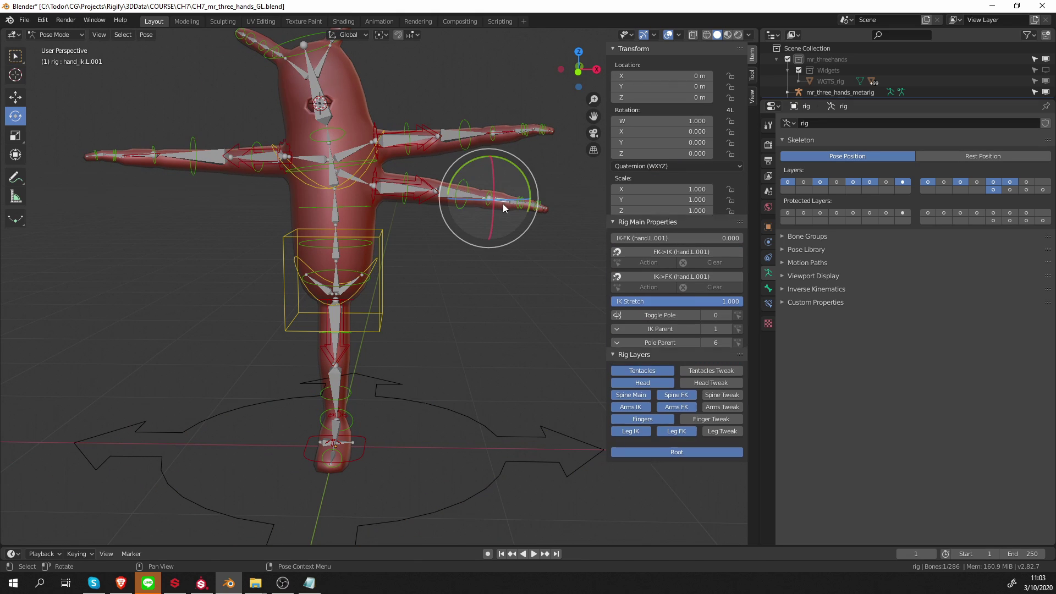
pyautogui.press('g')
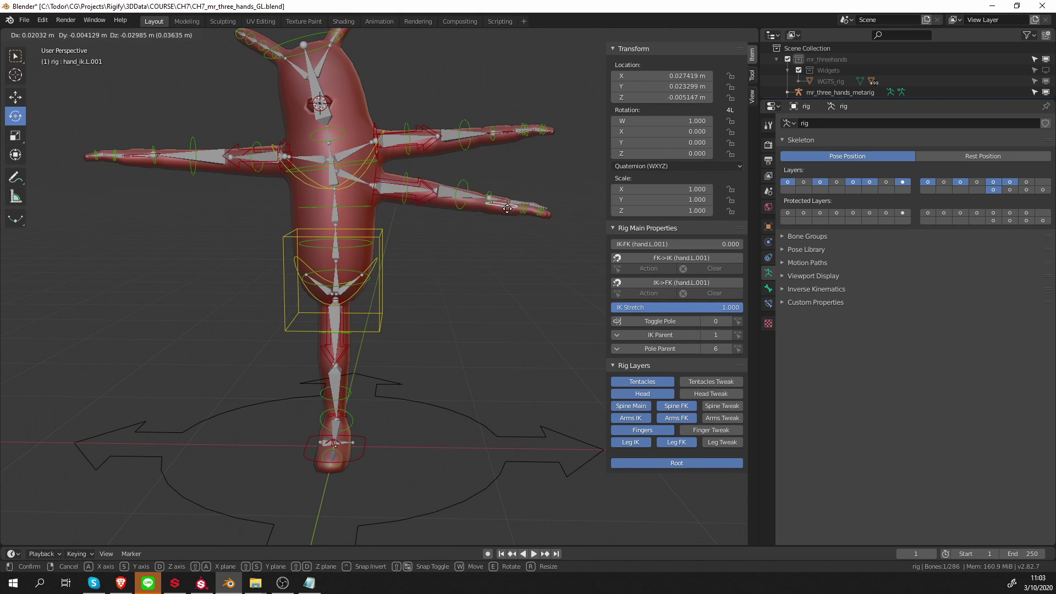
pyautogui.press('Escape')
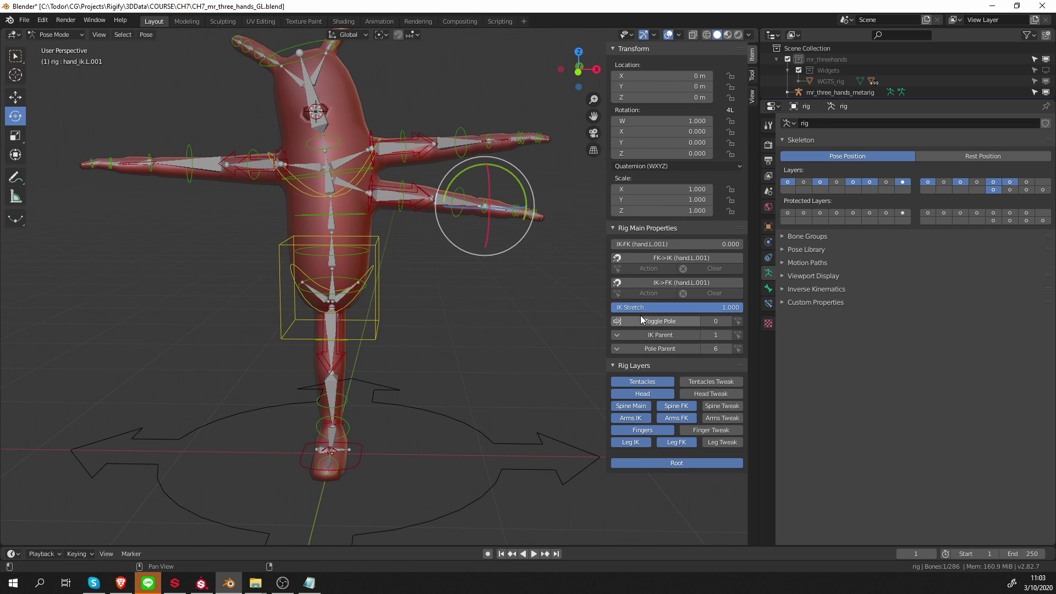
pyautogui.moveTo(625, 243); pyautogui.dragTo(731, 244)
pyautogui.click(503, 138)
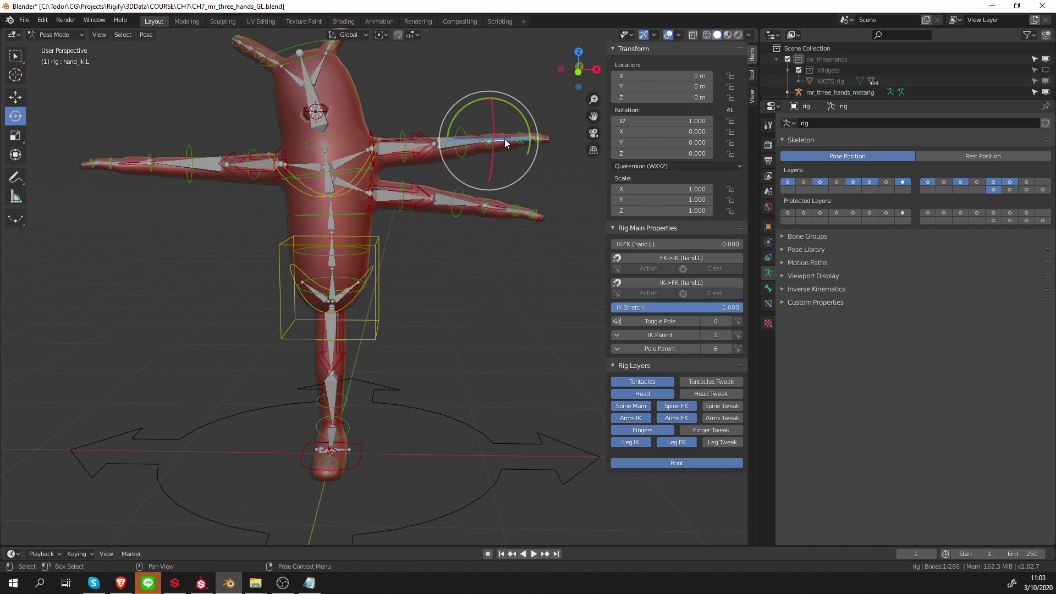
pyautogui.moveTo(646, 243); pyautogui.dragTo(737, 244)
pyautogui.click(150, 165)
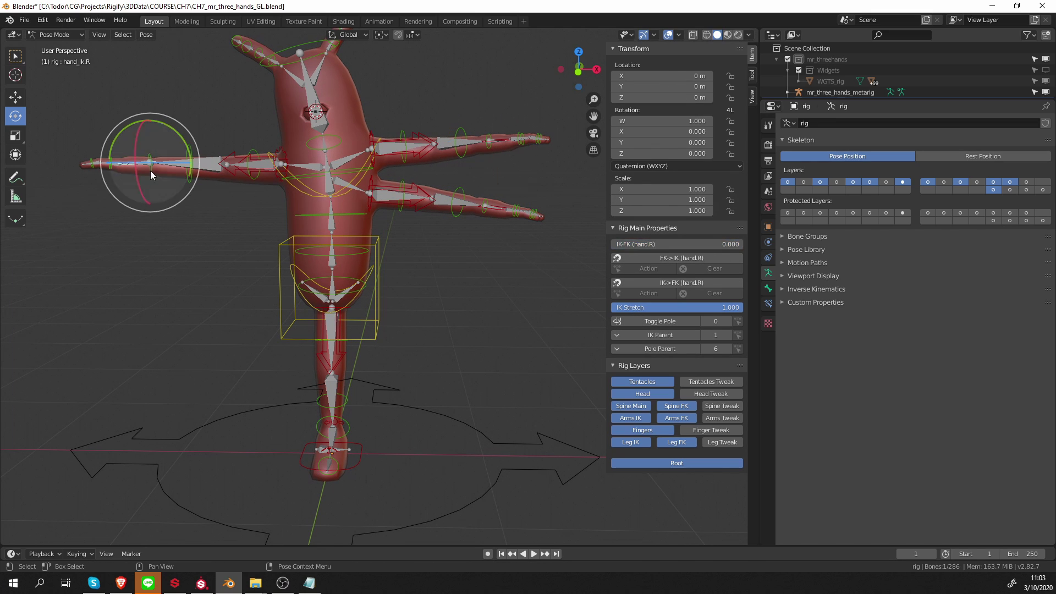
pyautogui.moveTo(638, 243); pyautogui.dragTo(739, 243)
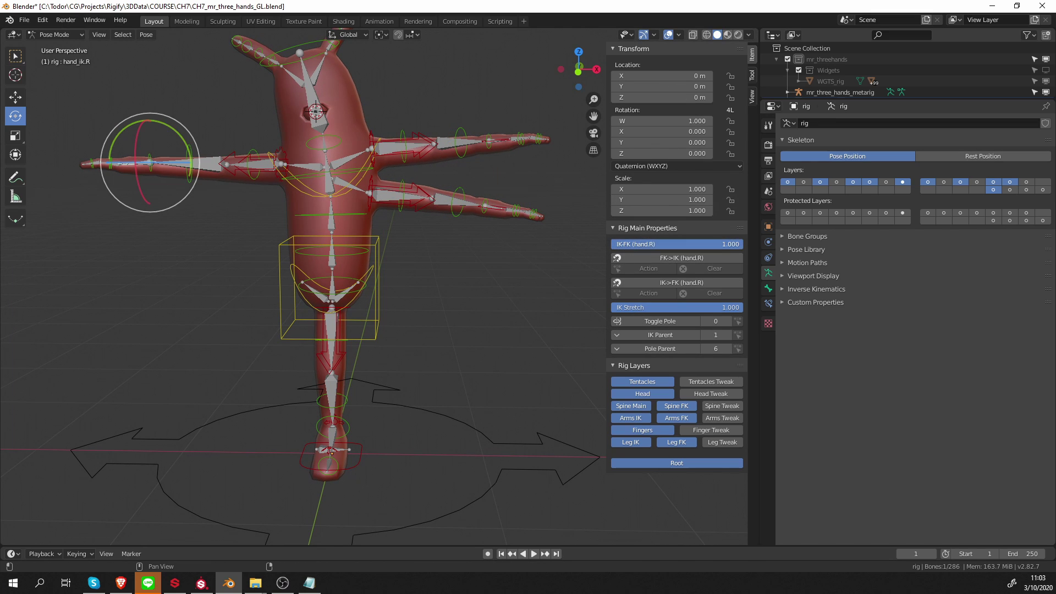
# Hide the Arms IK layer and show the Fingers and Arms FK layers in Rig Layers.
pyautogui.click(635, 419)
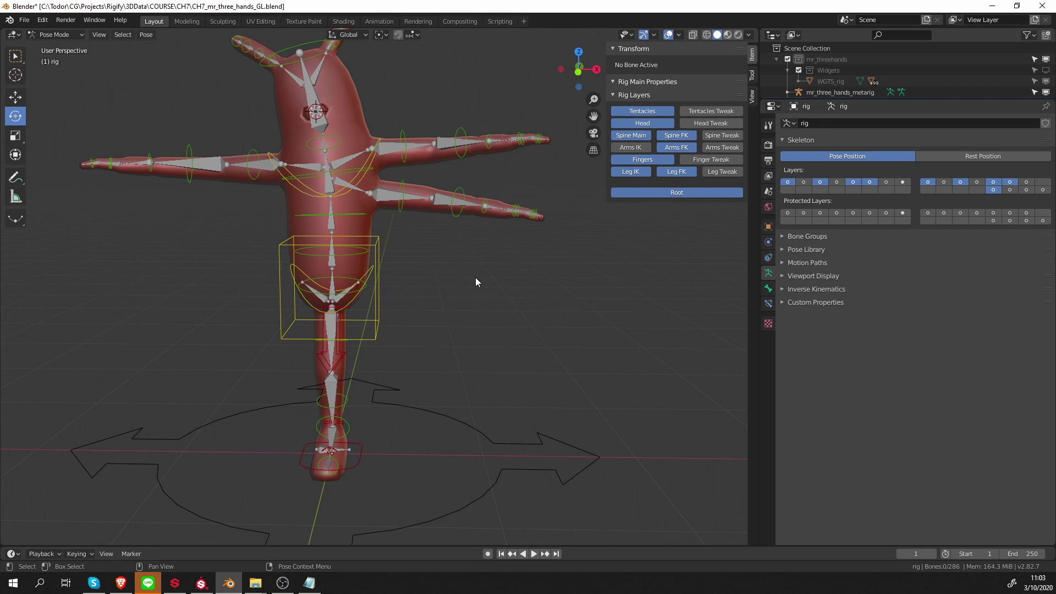
pyautogui.scroll(2, 530, 466)
pyautogui.scroll(-2, 531, 466)
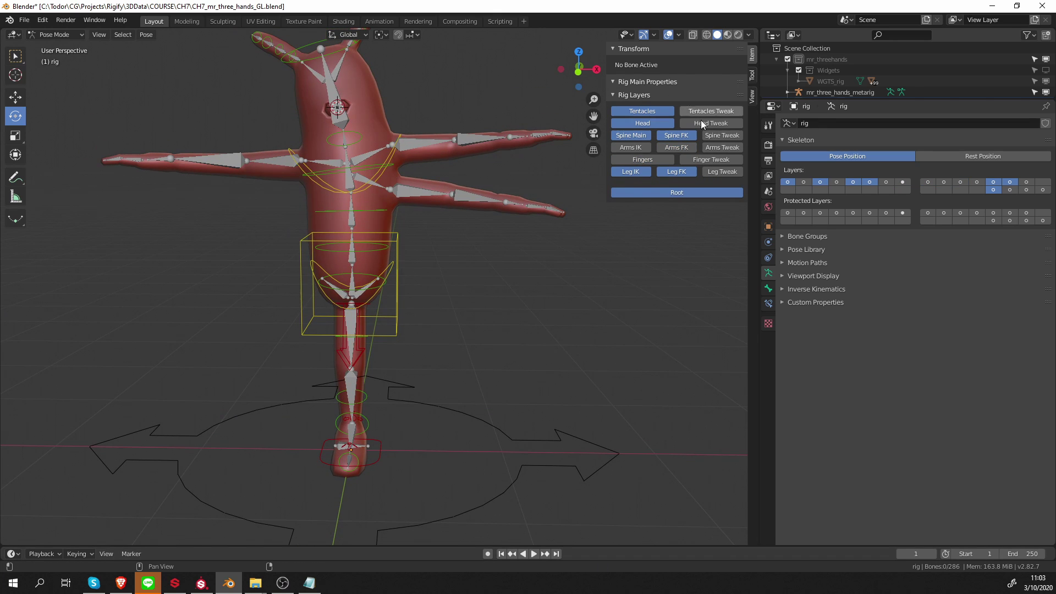
pyautogui.scroll(2, 615, 191)
pyautogui.moveTo(617, 181); pyautogui.dragTo(527, 232, button='middle')
pyautogui.click(642, 159)
pyautogui.click(677, 147)
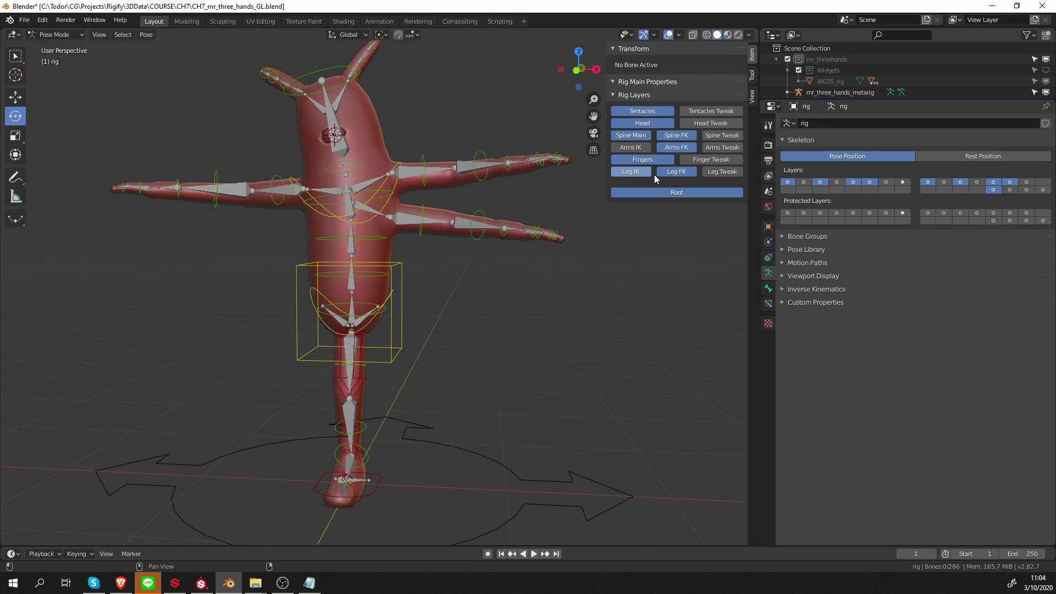
# Hide the Leg FK layer and hide the metarig from the viewport.
pyautogui.click(676, 171)
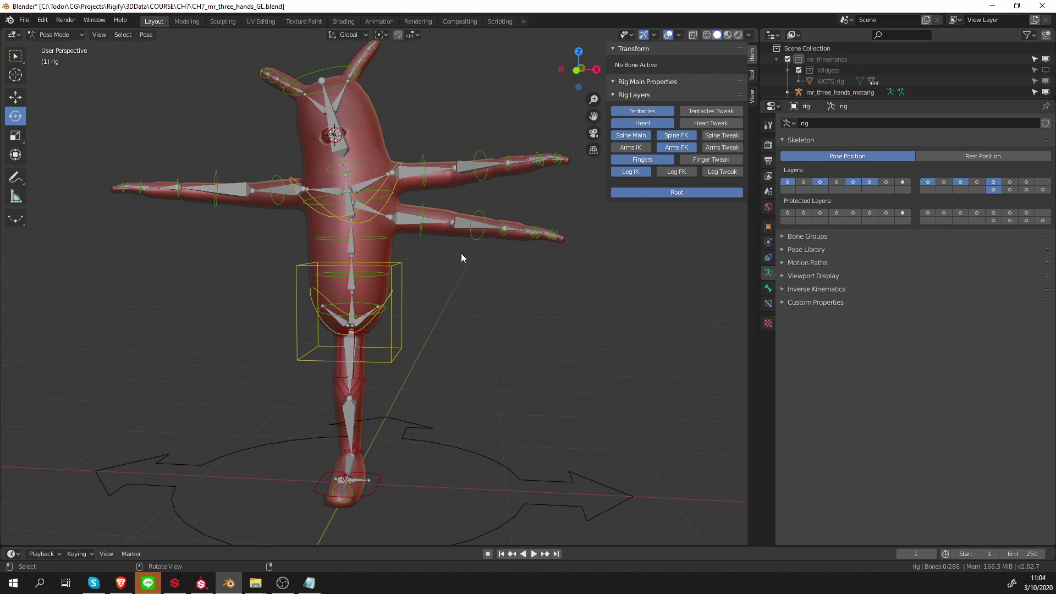
pyautogui.moveTo(461, 253); pyautogui.dragTo(435, 238, button='middle')
pyautogui.hotkey('ctrl', 'Tab')
pyautogui.click(412, 242)
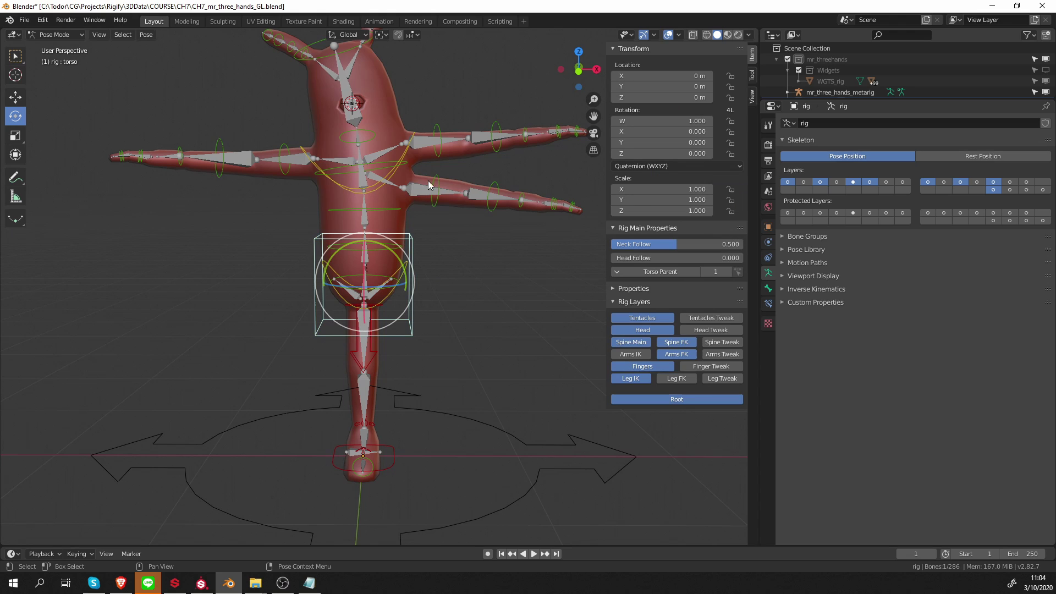
pyautogui.click(1046, 92)
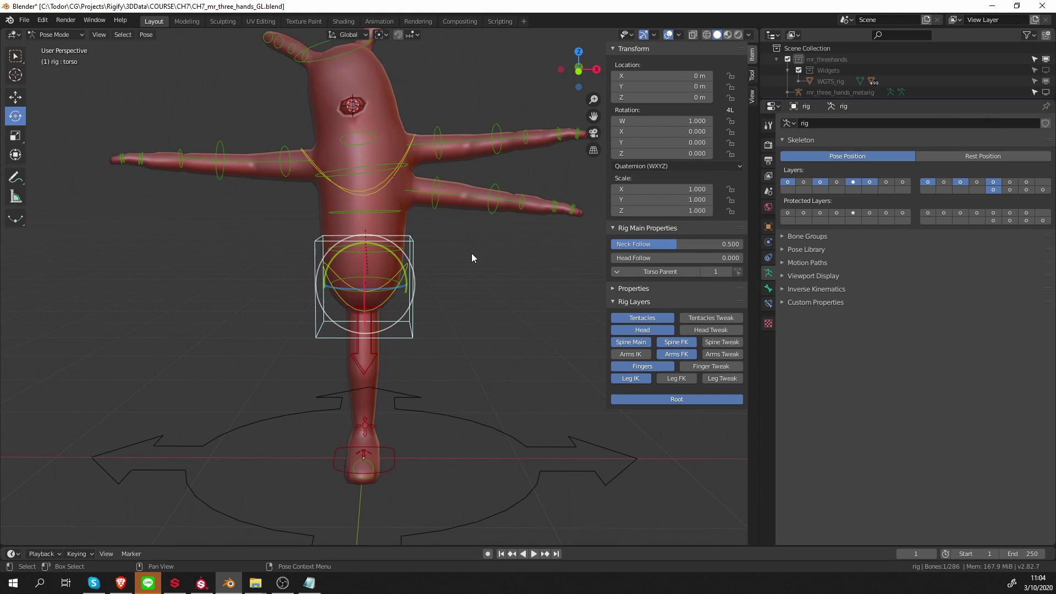
# Test-move the torso control and test-rotate the chest control, cancelling both.
pyautogui.press('g')
pyautogui.rightClick(487, 279)
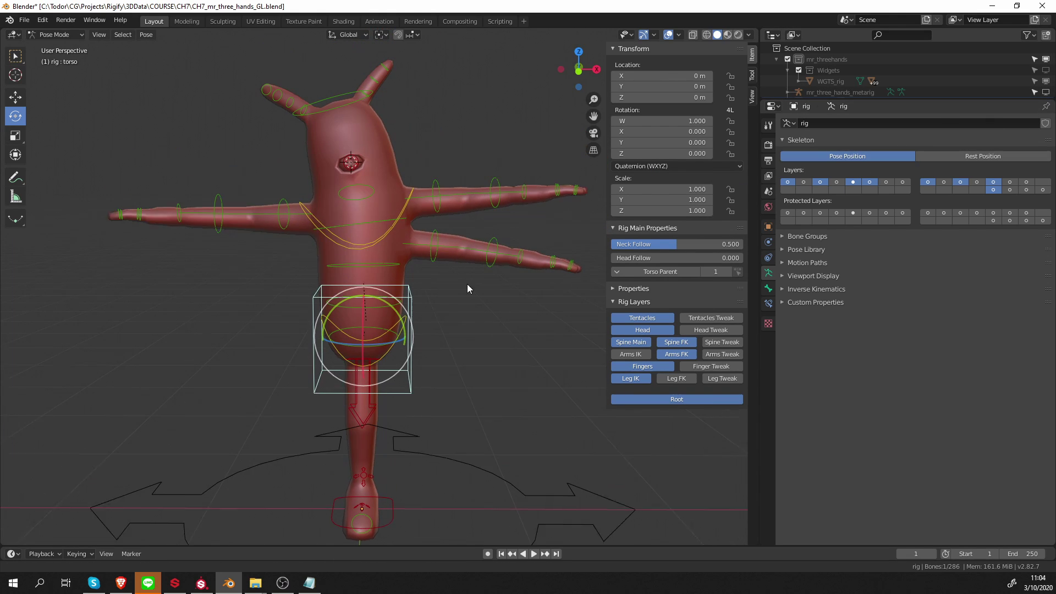
pyautogui.click(414, 220)
pyautogui.press('r')
pyautogui.rightClick(414, 237)
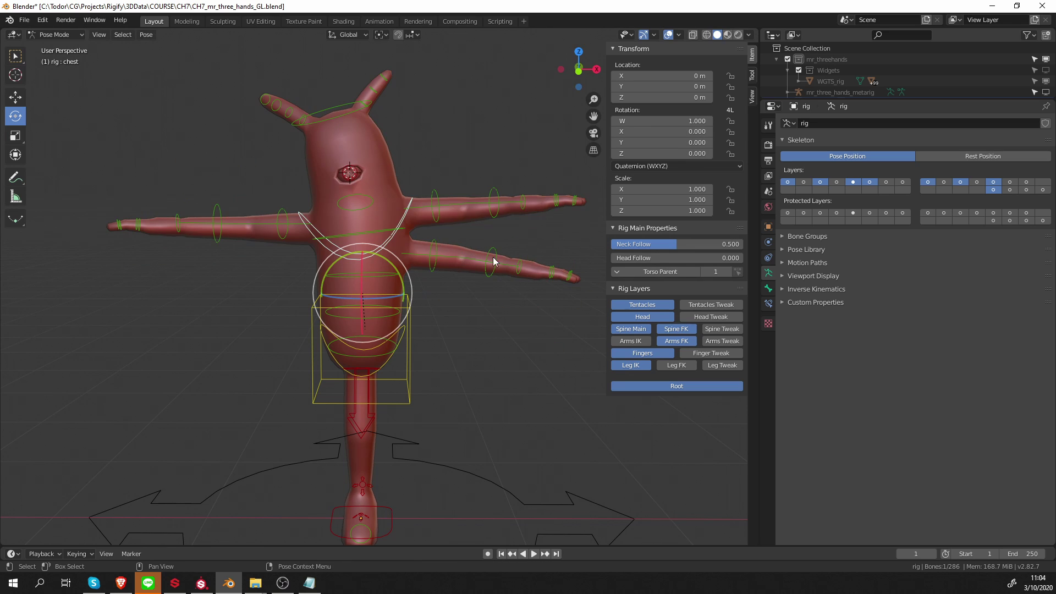
pyautogui.moveTo(484, 281); pyautogui.dragTo(548, 302, button='middle')
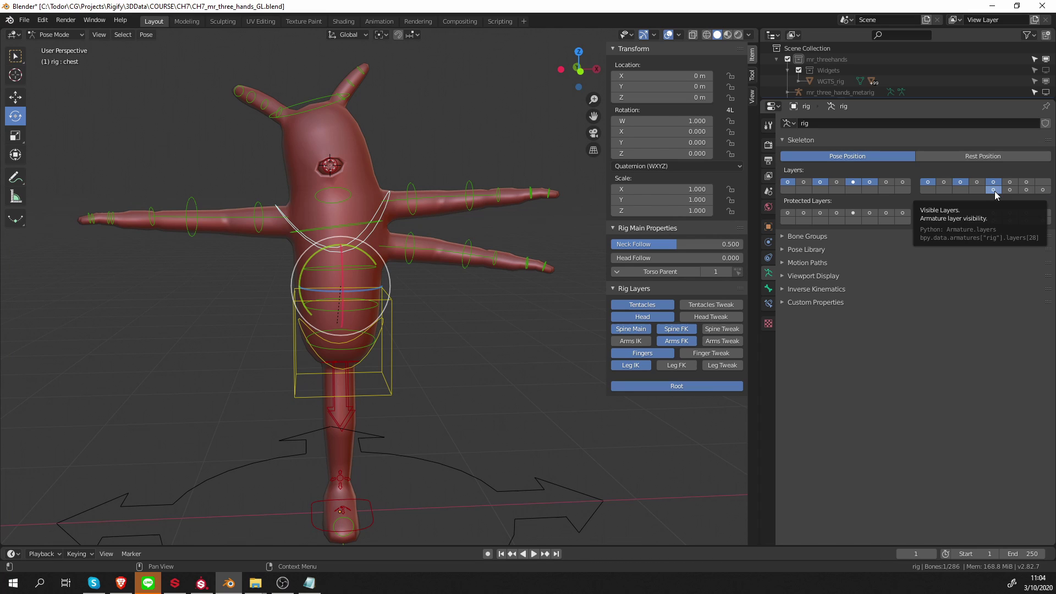
pyautogui.keyDown('shift'); pyautogui.moveTo(503, 349); pyautogui.dragTo(484, 266, button='middle'); pyautogui.keyUp('shift')
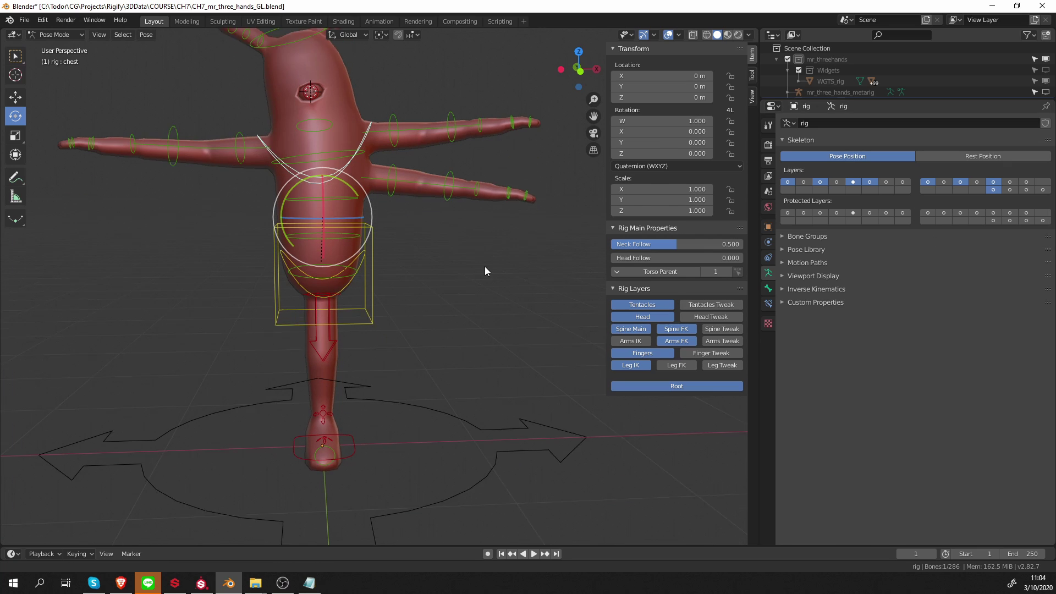
pyautogui.click(536, 405)
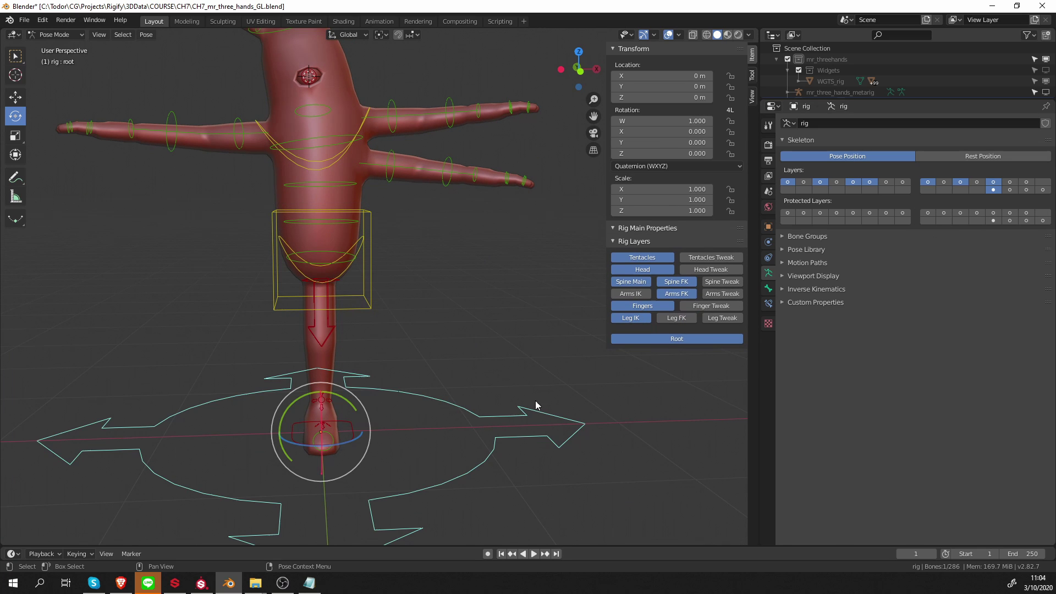
pyautogui.click(676, 338)
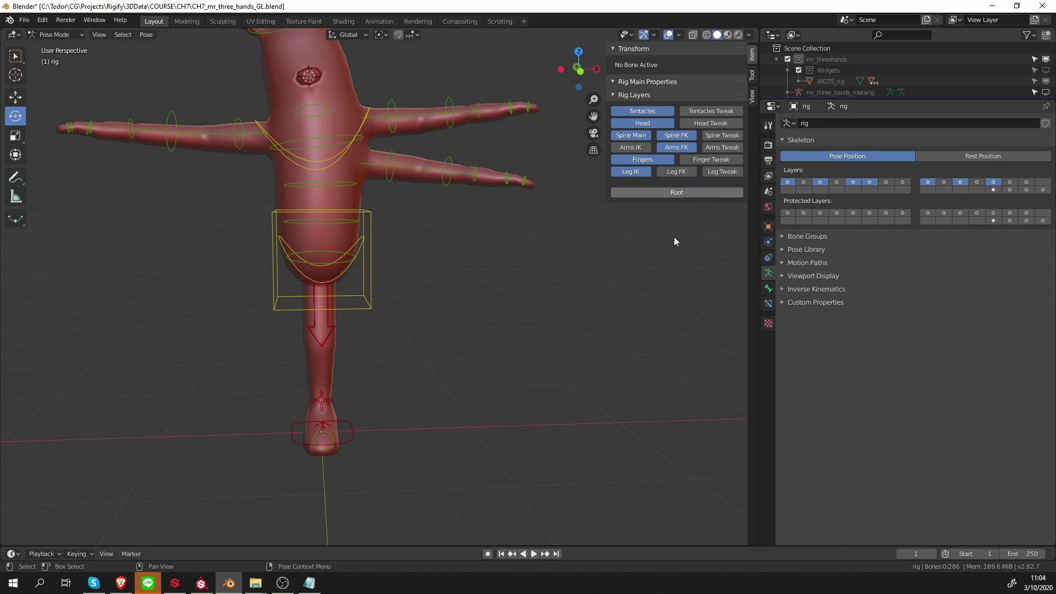
pyautogui.click(676, 192)
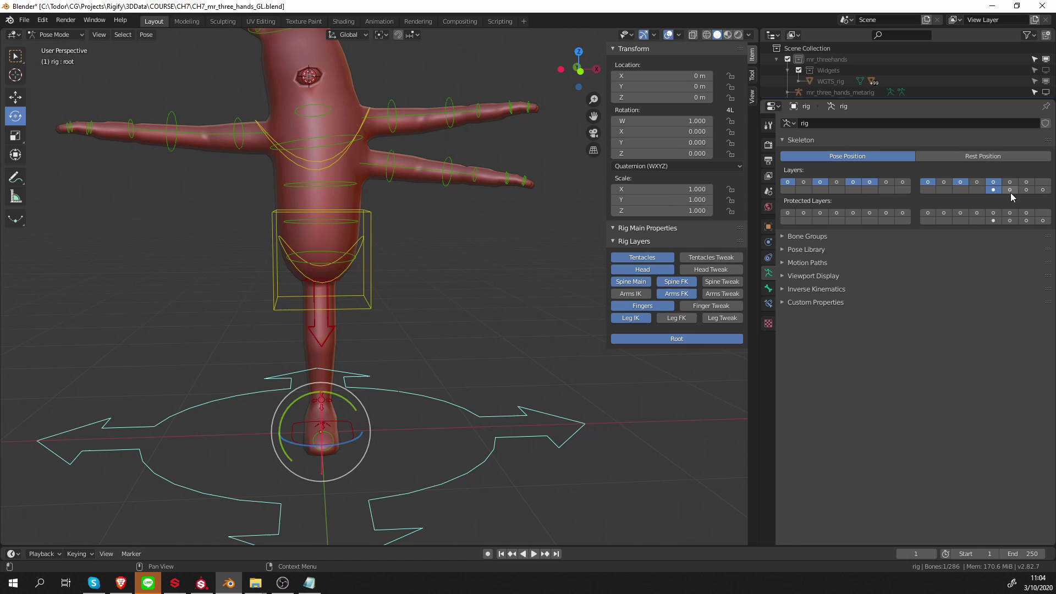
# Show only the ORG layer and inspect the ORG-neck and ORG-head bones.
pyautogui.click(1044, 190)
pyautogui.click(431, 229)
pyautogui.moveTo(529, 251); pyautogui.dragTo(336, 164, button='middle')
pyautogui.click(342, 130)
pyautogui.click(342, 130)
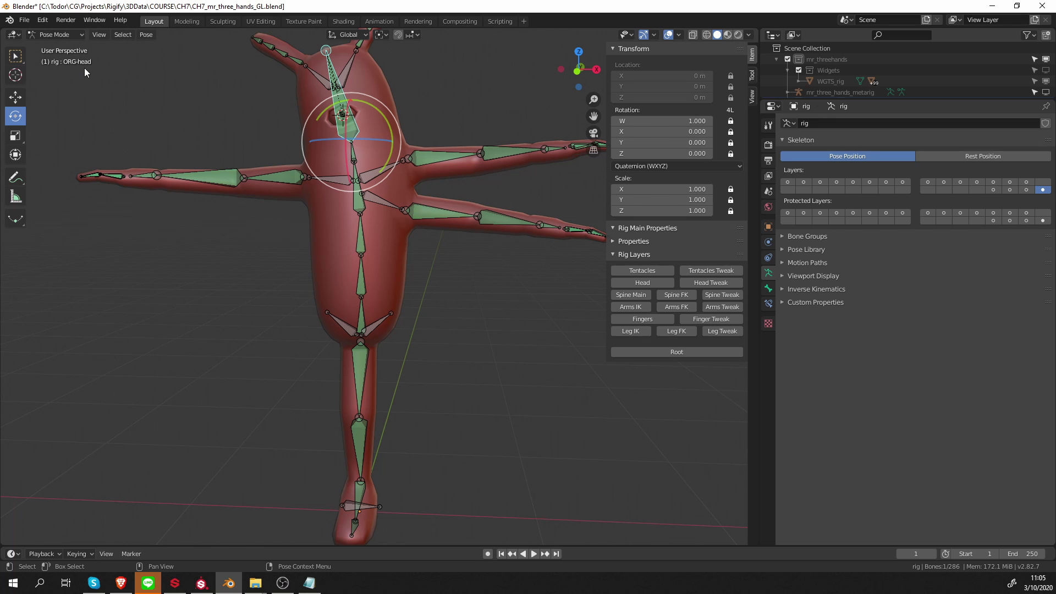
pyautogui.scroll(-2, 382, 223)
pyautogui.scroll(2, 368, 230)
pyautogui.moveTo(368, 230); pyautogui.dragTo(391, 138, button='middle')
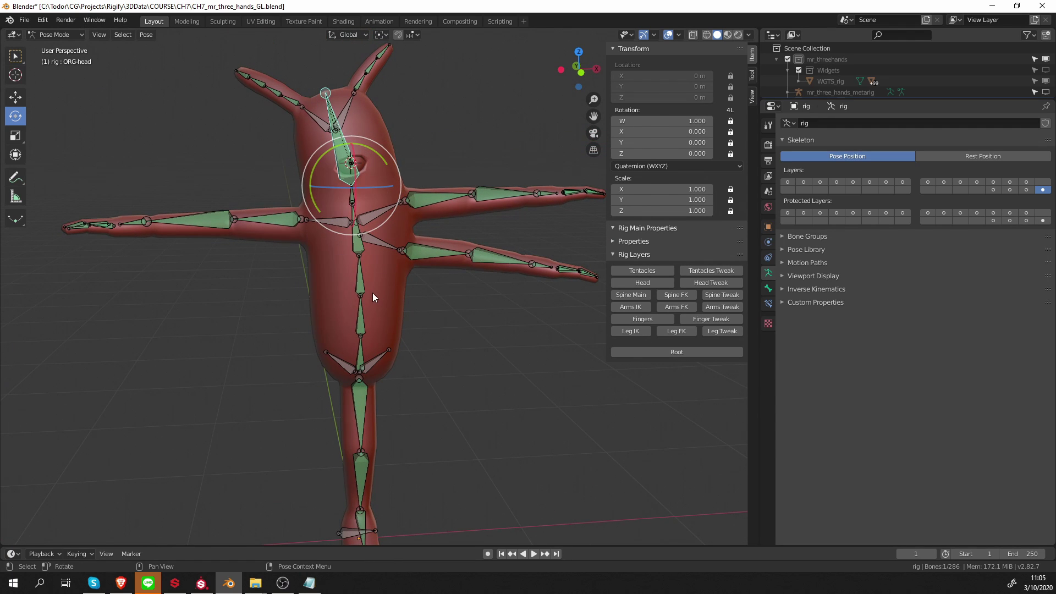
# Show only the MCH layer and inspect the MCH-upper_arm_ik_stretch.L and .L.001 bones.
pyautogui.click(1027, 189)
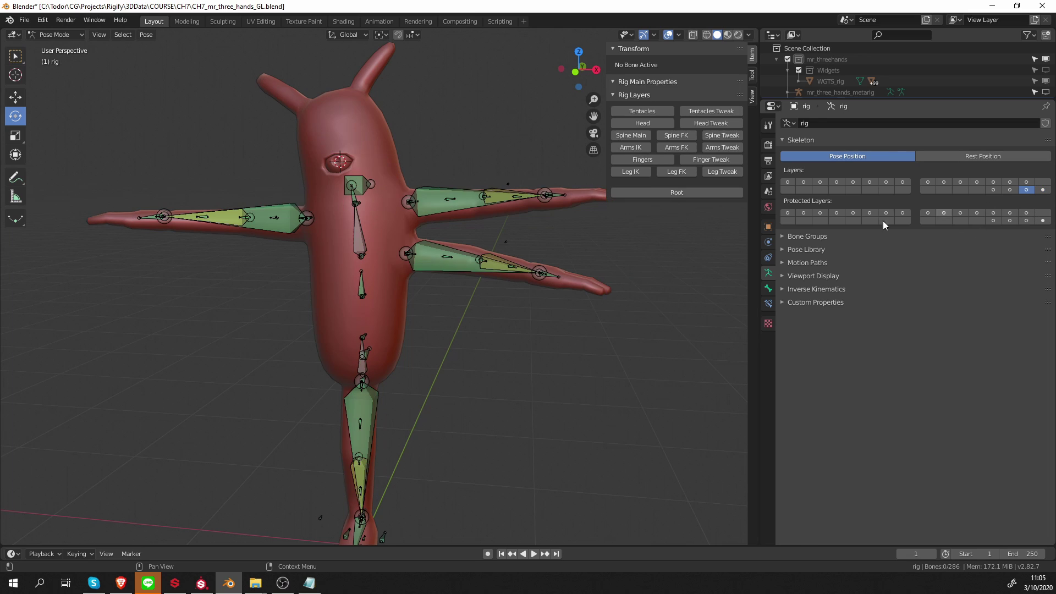
pyautogui.click(439, 200)
pyautogui.click(438, 234)
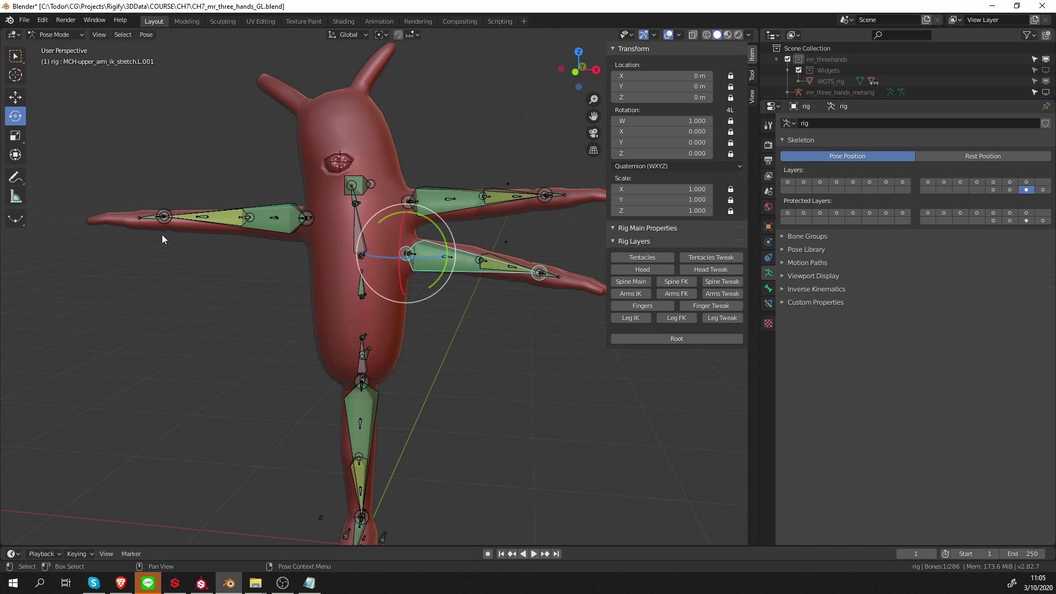
# Show only the DEF layer and inspect deform bones like DEF-chest and DEF-upper_arm.R.001.
pyautogui.click(1010, 189)
pyautogui.click(424, 262)
pyautogui.click(410, 186)
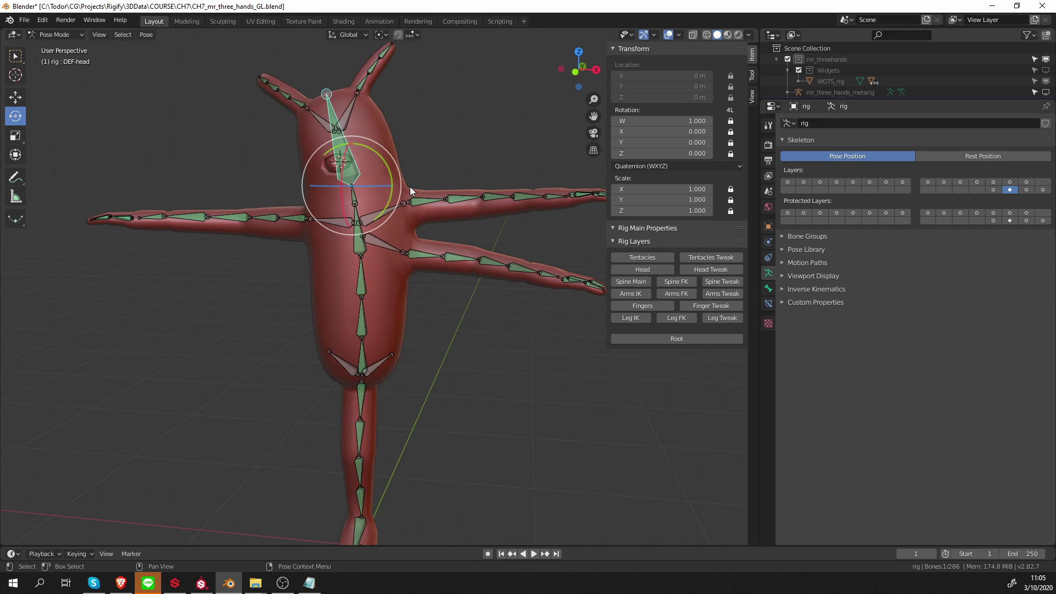
pyautogui.click(345, 225)
pyautogui.click(276, 225)
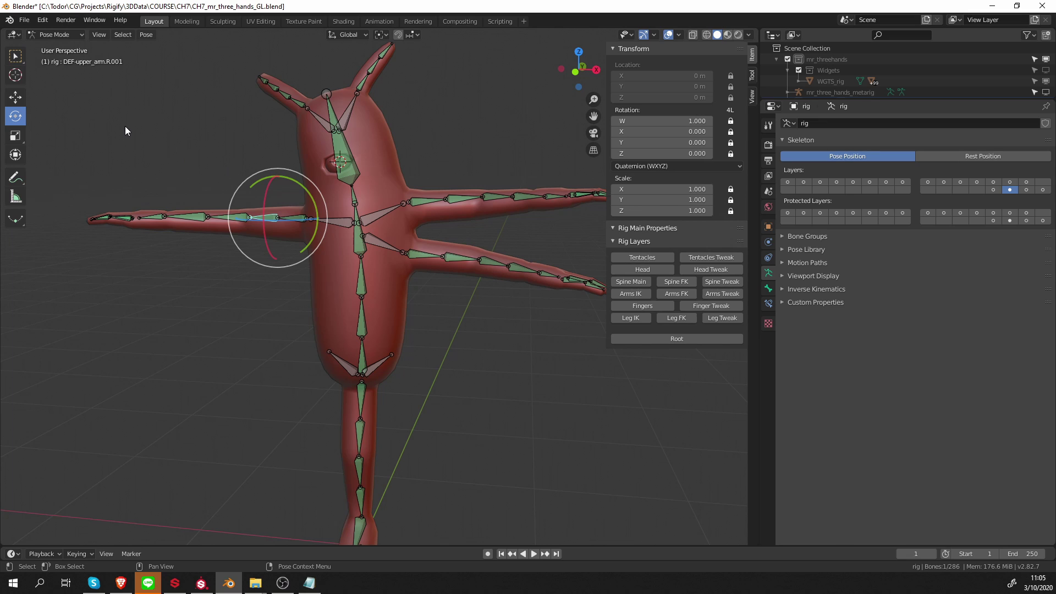
pyautogui.moveTo(430, 256); pyautogui.dragTo(216, 226, button='middle')
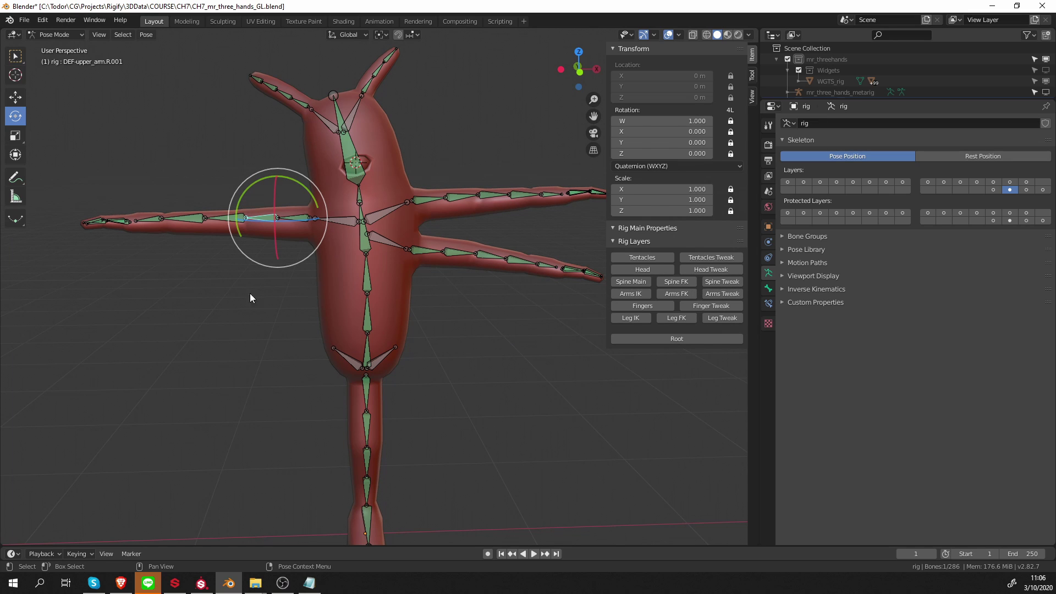
pyautogui.click(1026, 190)
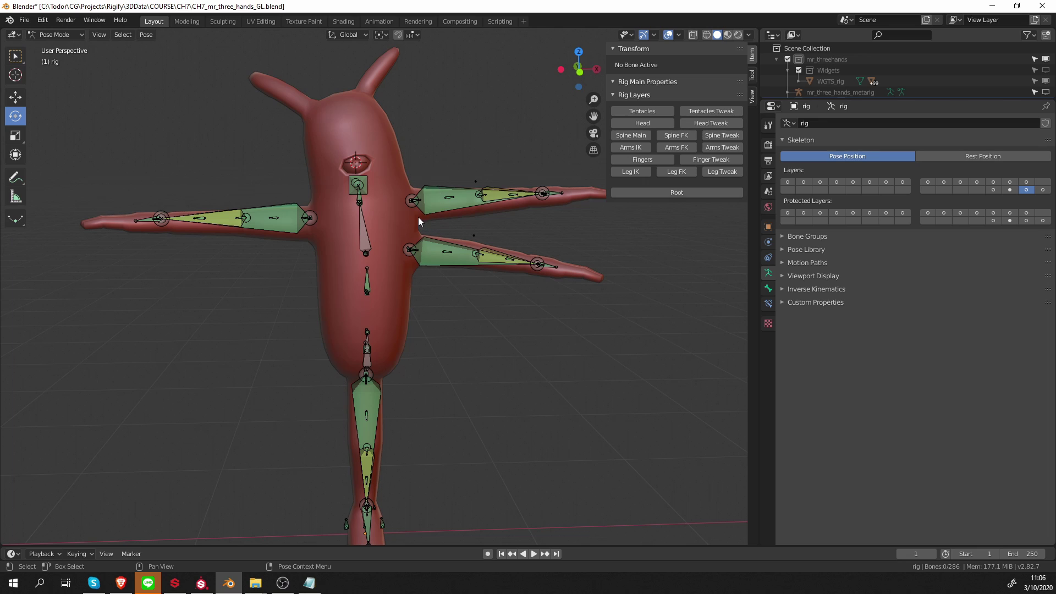
pyautogui.moveTo(571, 209); pyautogui.dragTo(496, 245, button='middle')
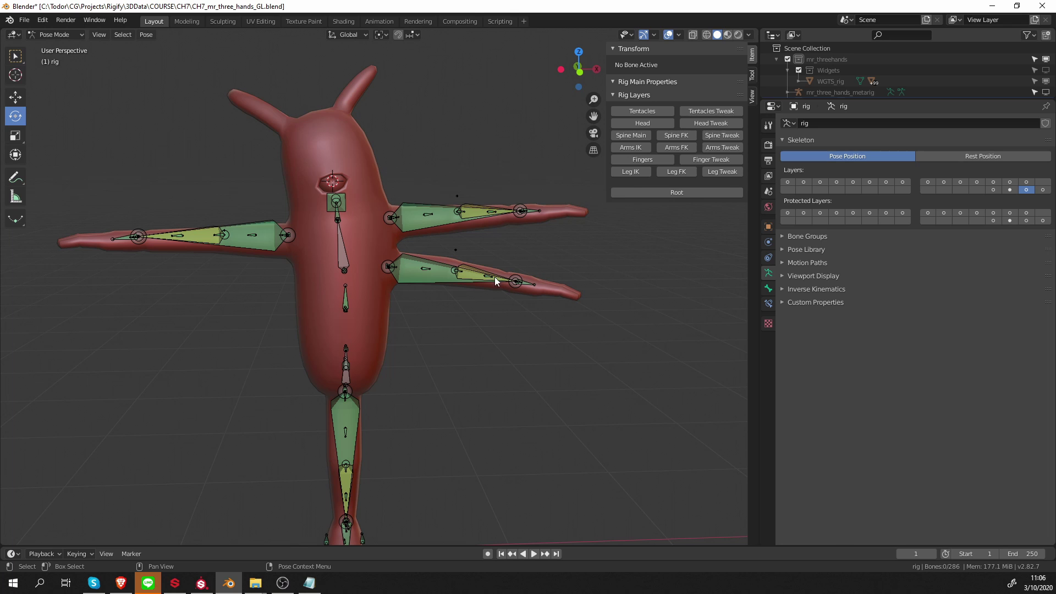
pyautogui.click(1043, 189)
pyautogui.moveTo(612, 299); pyautogui.dragTo(240, 167, button='middle')
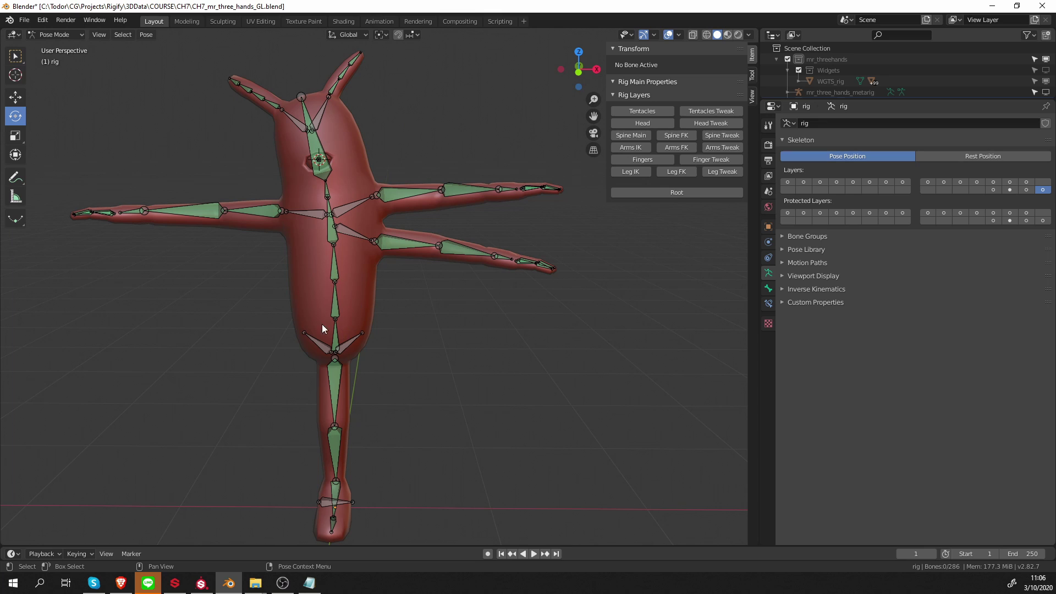
pyautogui.moveTo(322, 329); pyautogui.dragTo(363, 308, button='middle')
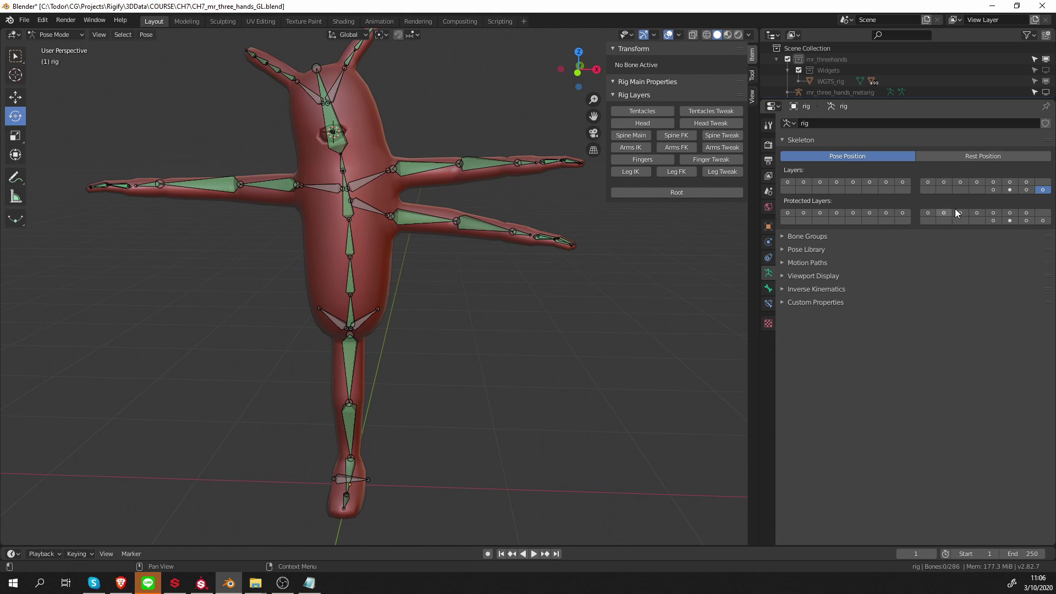
pyautogui.click(1026, 190)
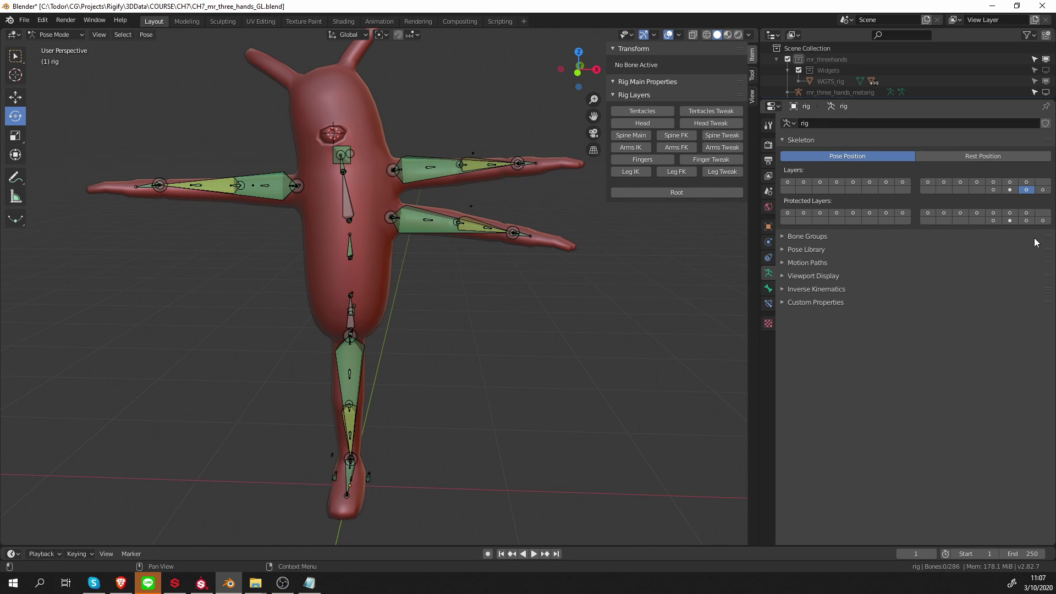
pyautogui.click(1011, 190)
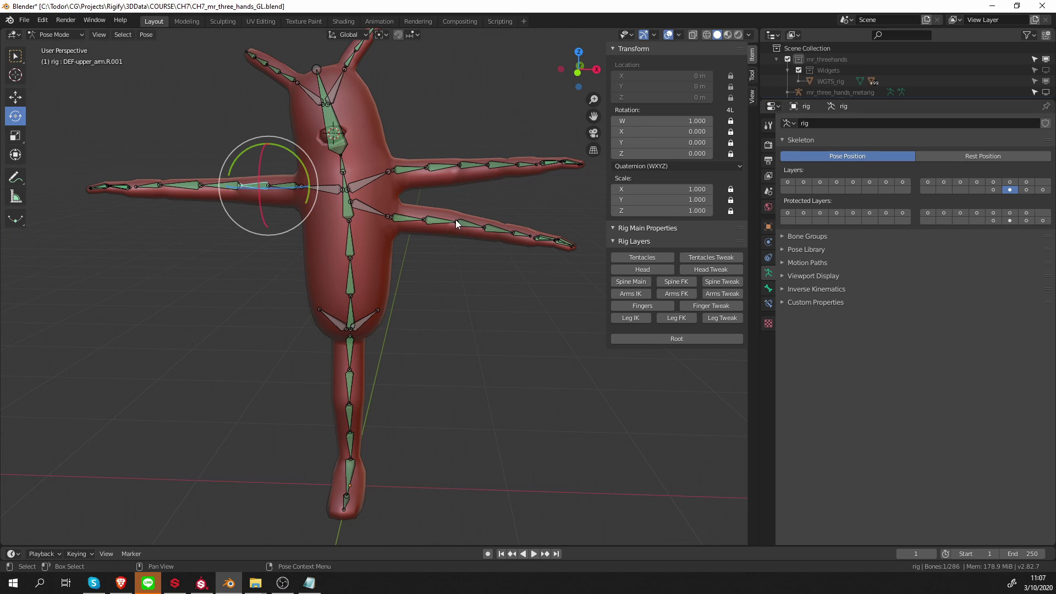